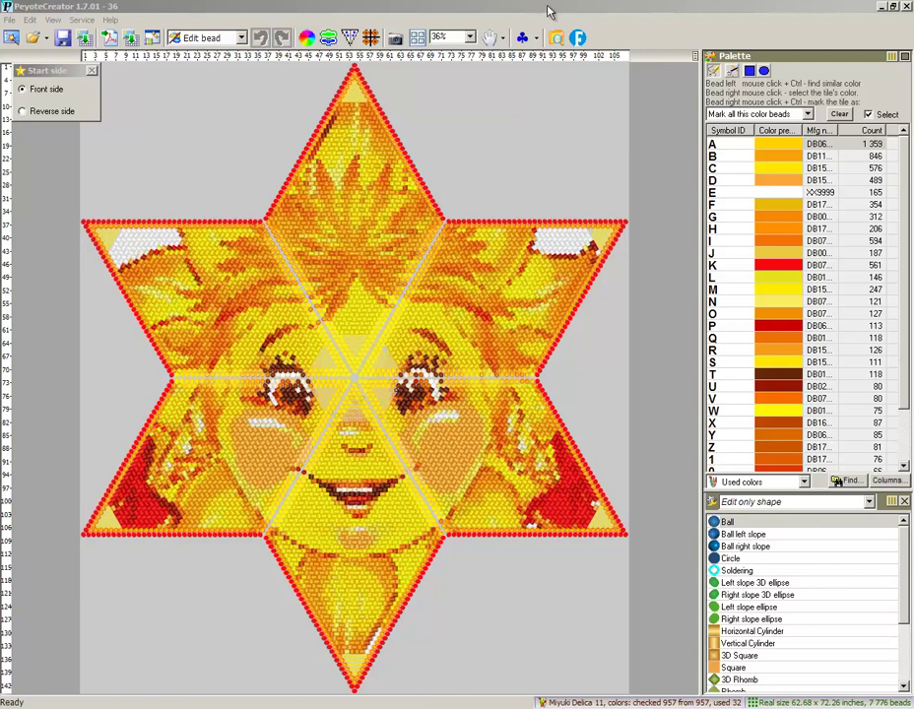
- Enlarge the bead-shape list and, after trying several shapes, settle on Right Triangle
{"action": "left_click", "coordinate": [549, 12]}
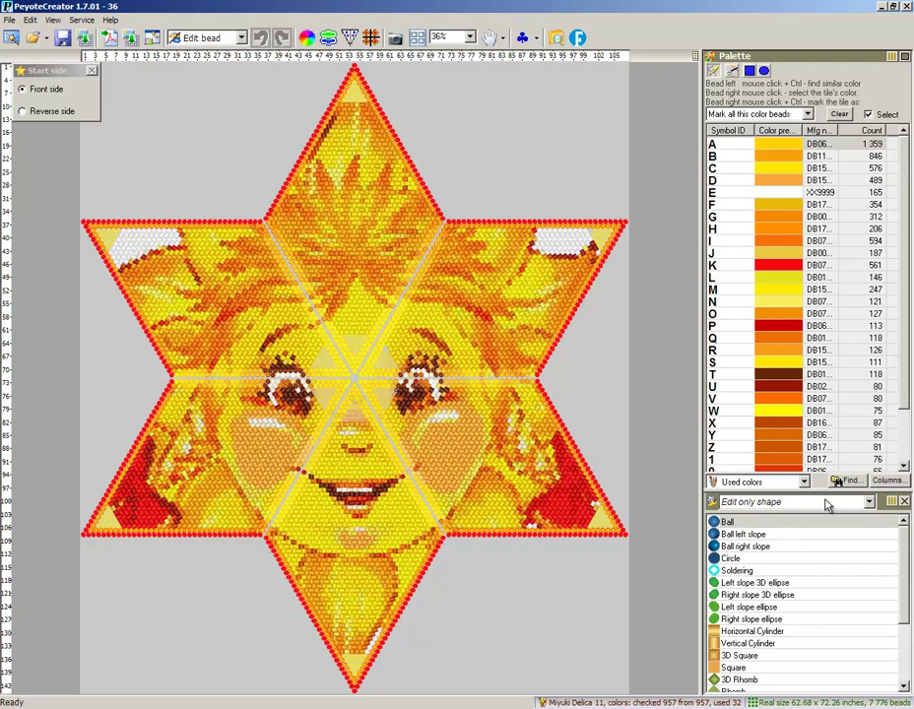
{"action": "left_click_drag", "start_coordinate": [821, 491], "coordinate": [813, 428]}
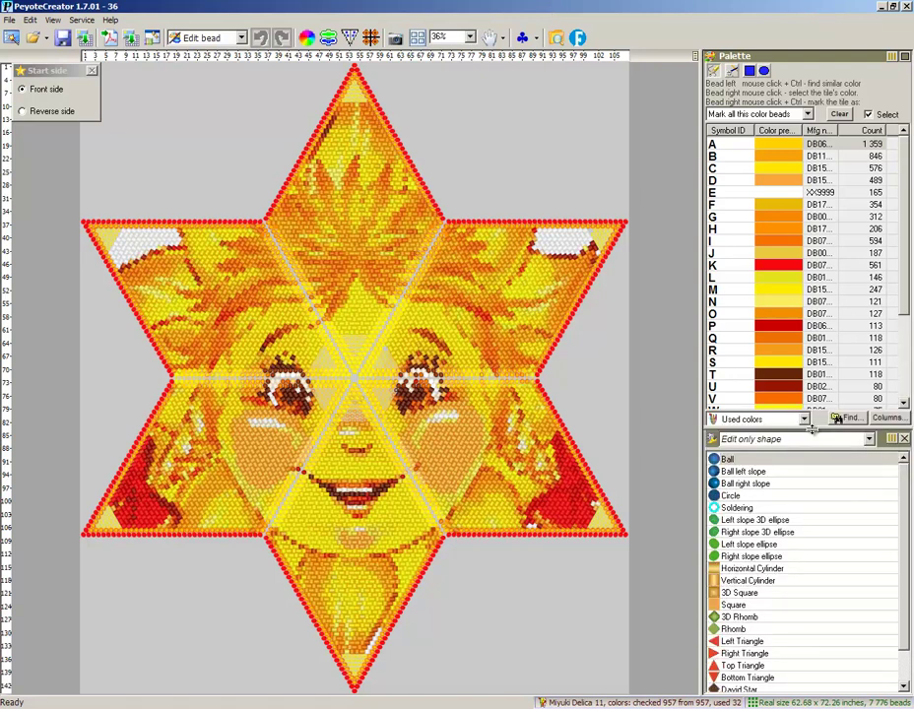
{"action": "left_click", "coordinate": [748, 460]}
{"action": "left_click", "coordinate": [744, 471]}
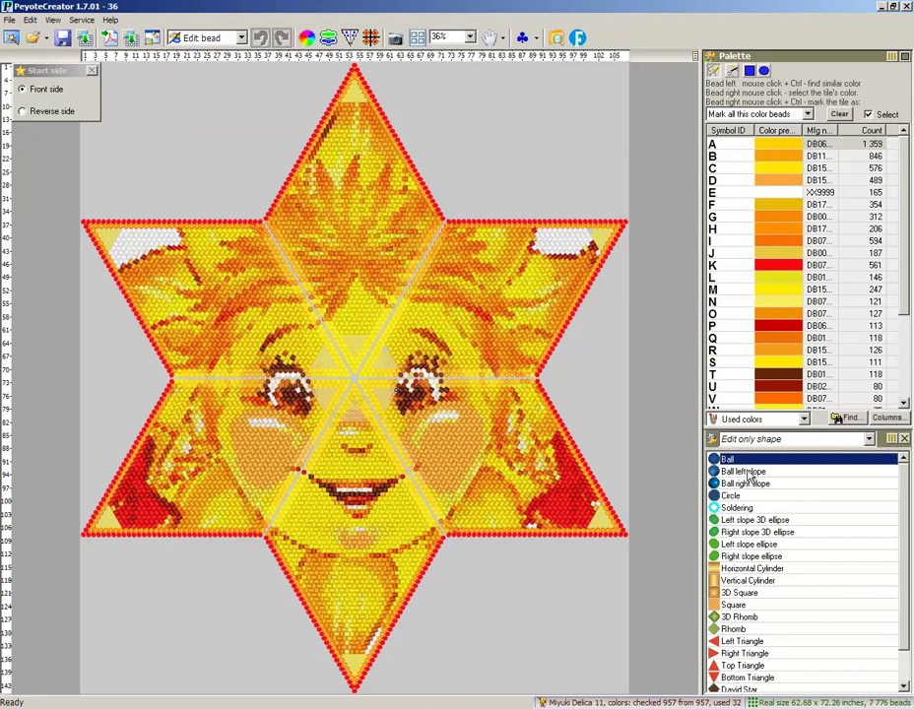
{"action": "left_click", "coordinate": [740, 484]}
{"action": "left_click", "coordinate": [736, 496]}
{"action": "left_click", "coordinate": [740, 532]}
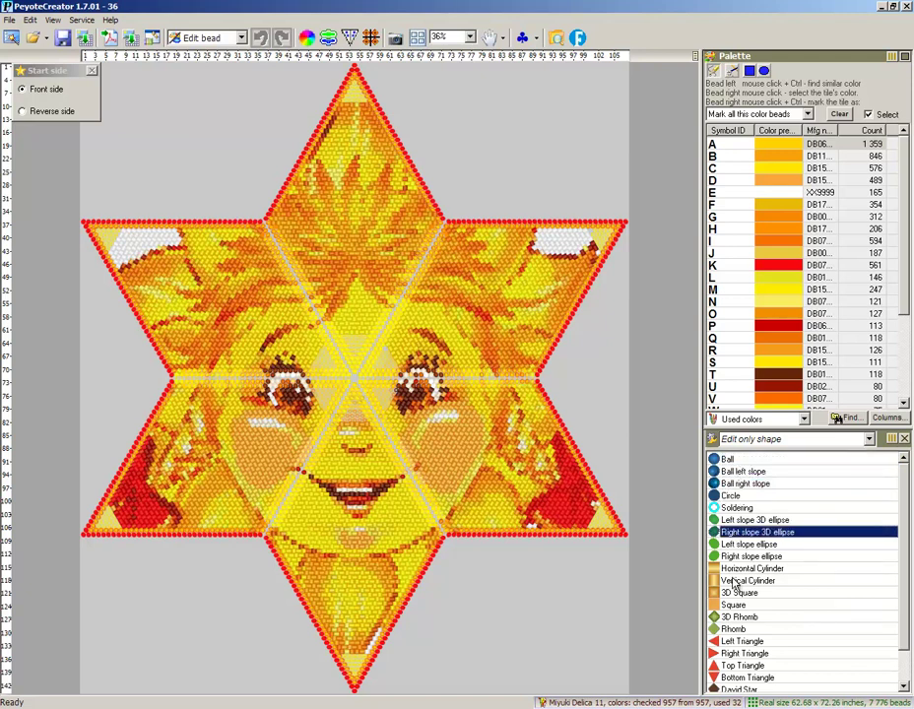
{"action": "left_click", "coordinate": [741, 580]}
{"action": "left_click", "coordinate": [741, 616]}
{"action": "left_click", "coordinate": [745, 654]}
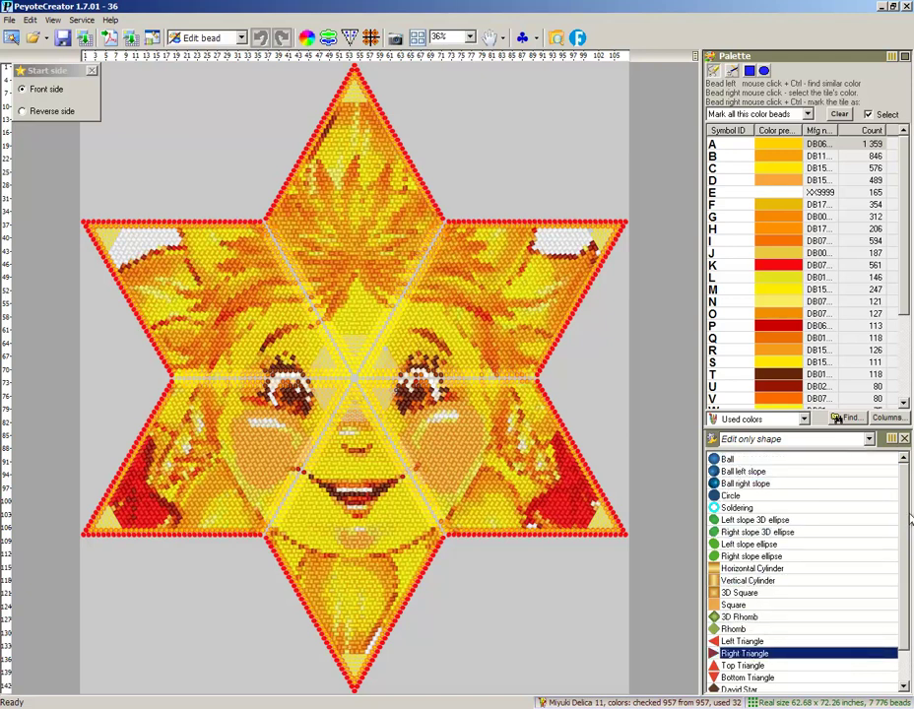
{"action": "scroll", "coordinate": [908, 533], "scroll_direction": "down", "scroll_amount": 1}
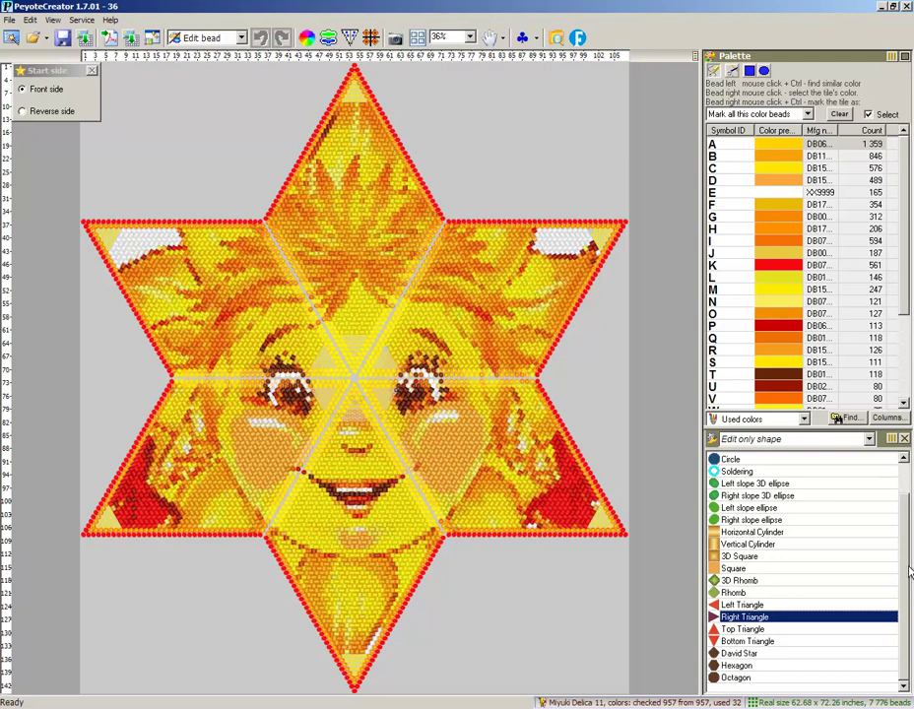
{"action": "left_click_drag", "start_coordinate": [903, 561], "coordinate": [905, 470]}
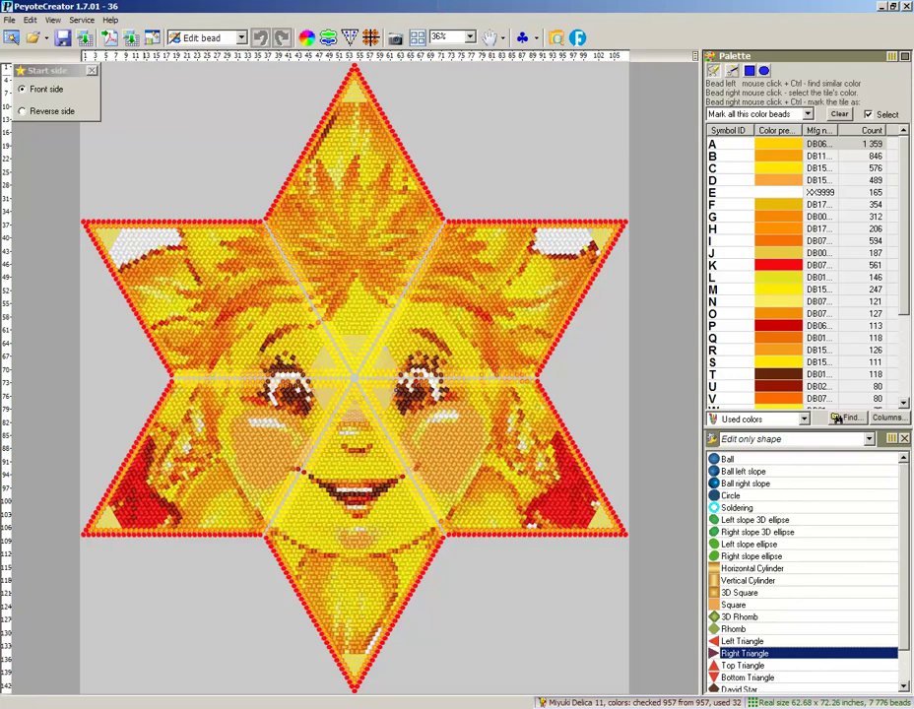
- Start a new geometric beadwork project using the Miyuki Delica 11 palette
{"action": "left_click", "coordinate": [11, 20]}
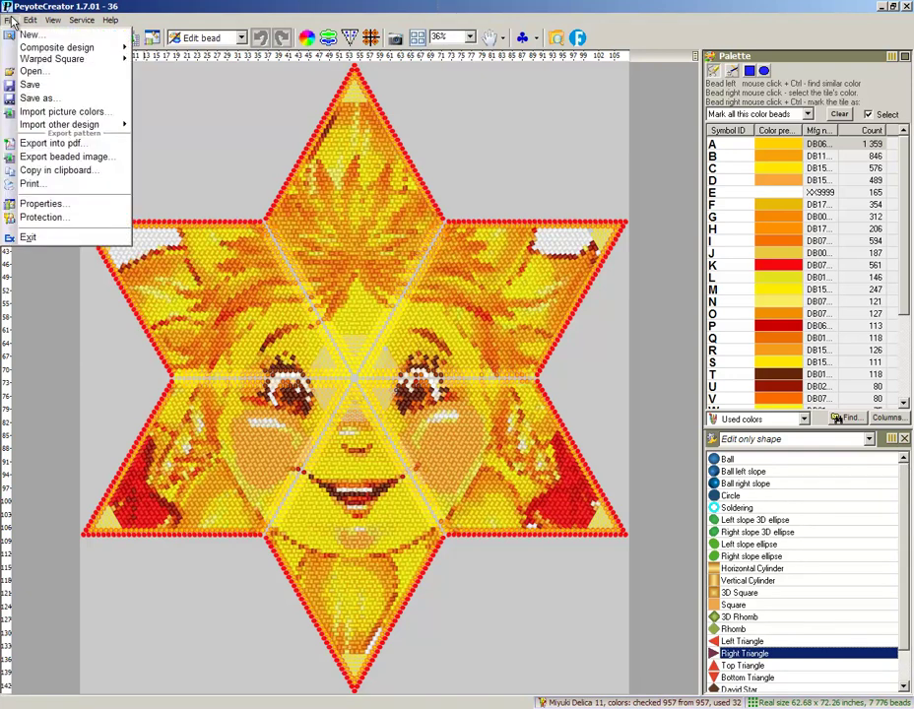
{"action": "left_click", "coordinate": [31, 35]}
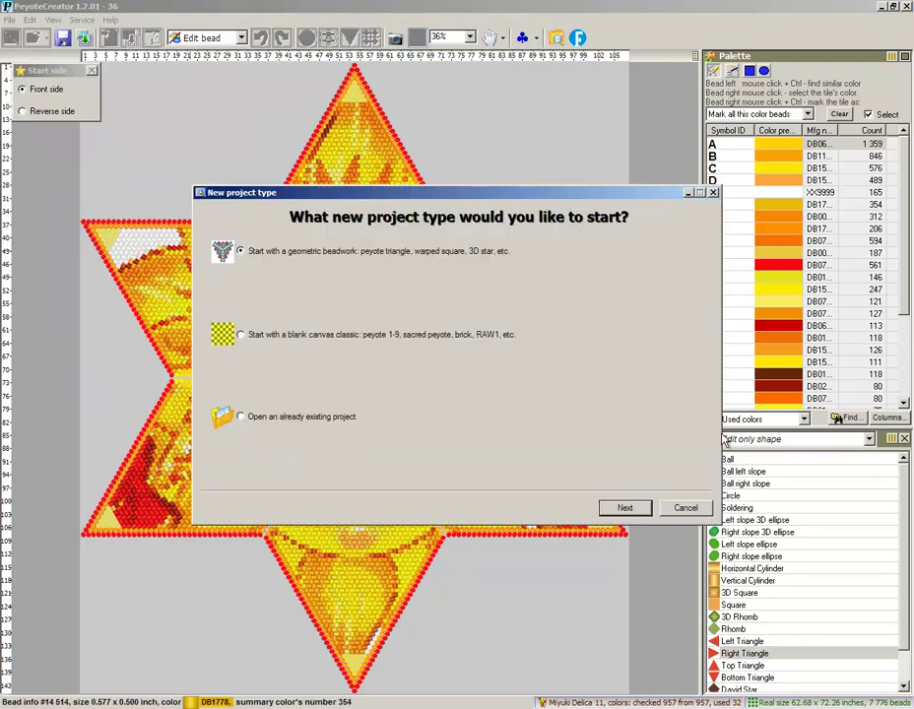
{"action": "left_click", "coordinate": [626, 509]}
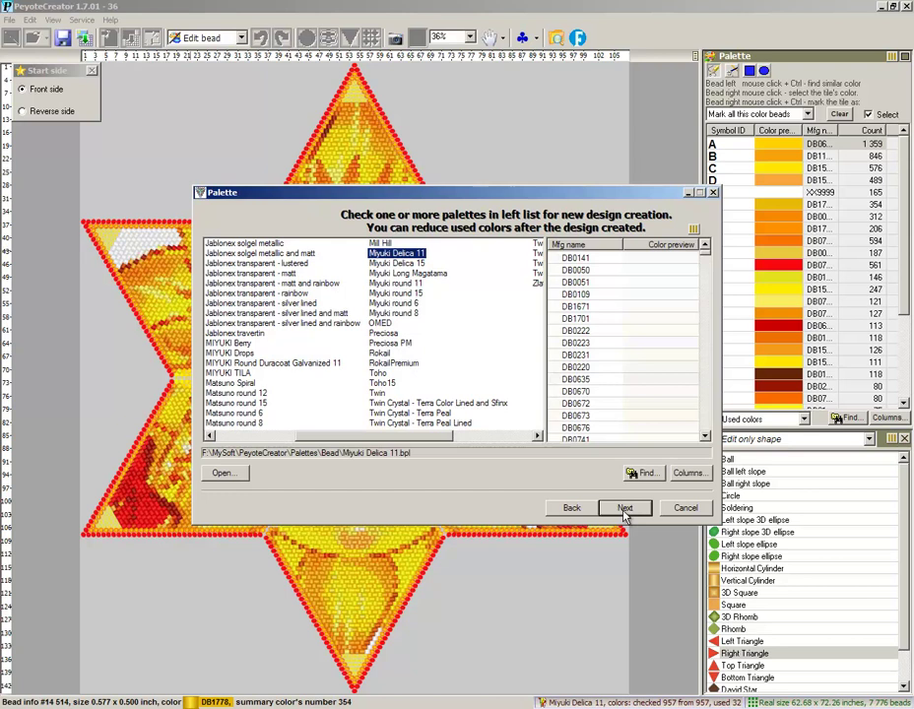
{"action": "left_click", "coordinate": [395, 264]}
{"action": "left_click", "coordinate": [395, 253]}
{"action": "left_click", "coordinate": [625, 508]}
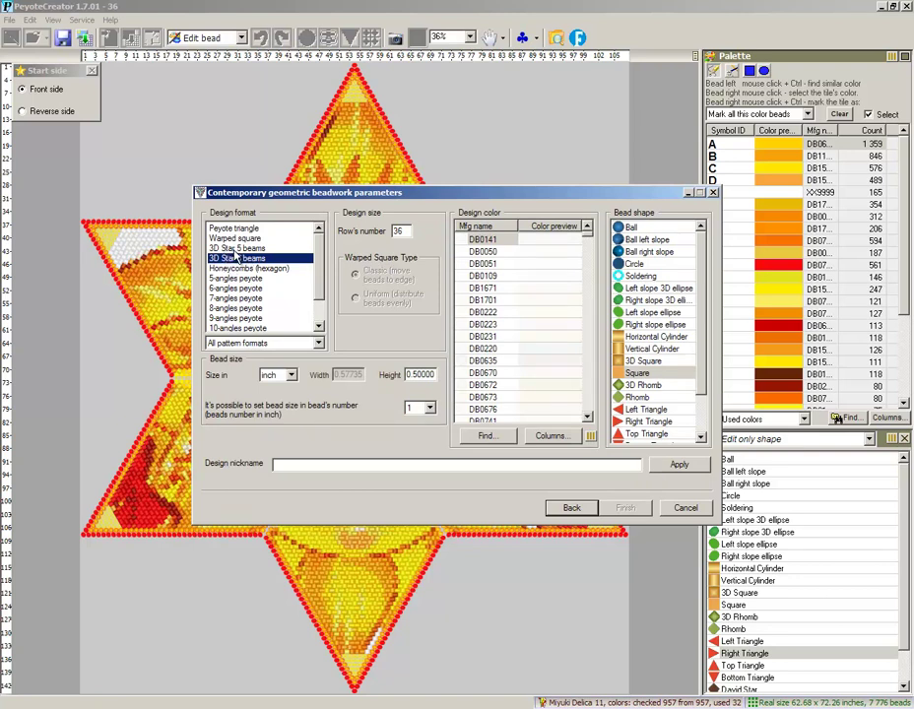
- Set 3D Star 5 beams, 36 rows, DB0141 colour and Square beads, then create the design
{"action": "left_click", "coordinate": [229, 248]}
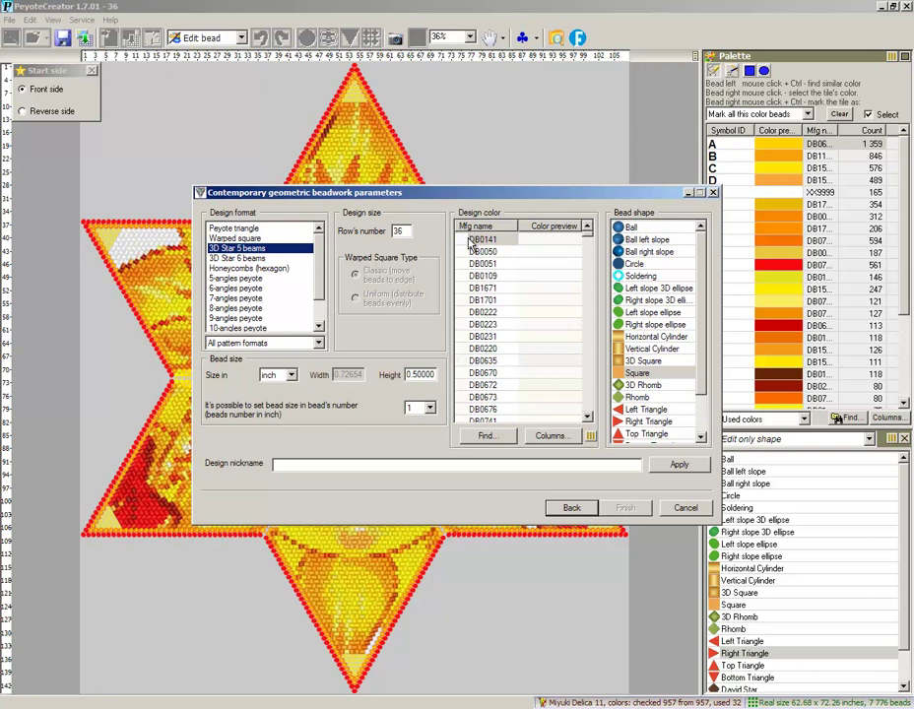
{"action": "double_click", "coordinate": [405, 231]}
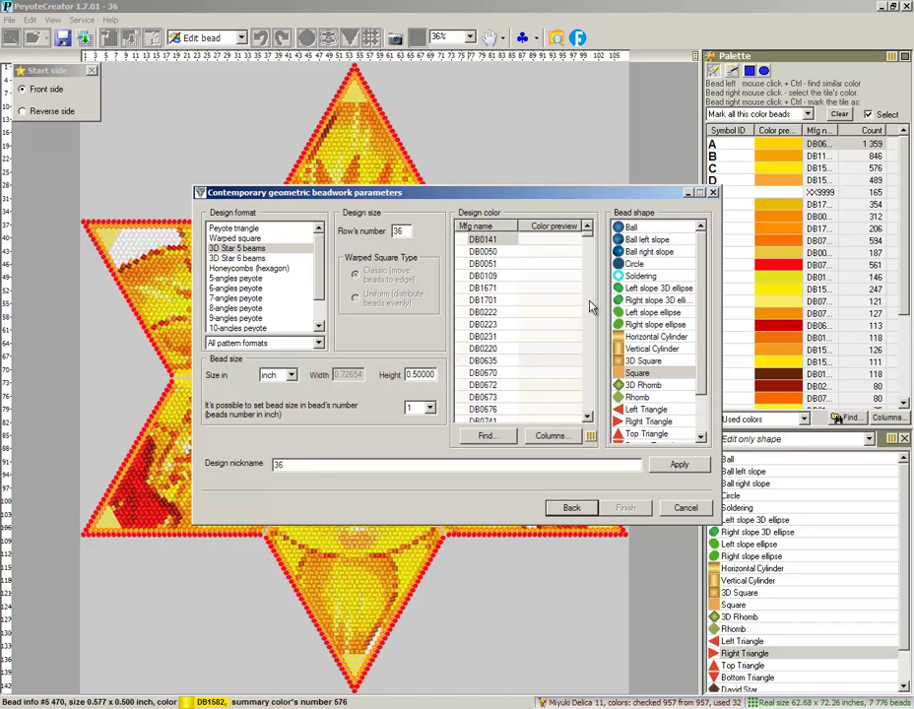
{"action": "left_click", "coordinate": [486, 241]}
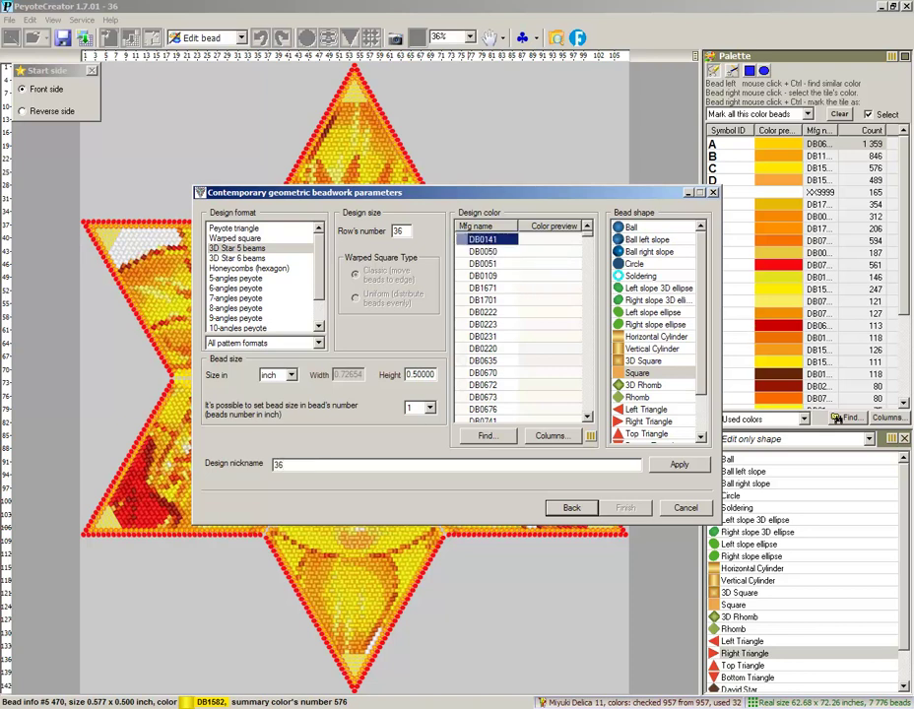
{"action": "left_click", "coordinate": [630, 374]}
{"action": "left_click", "coordinate": [679, 465]}
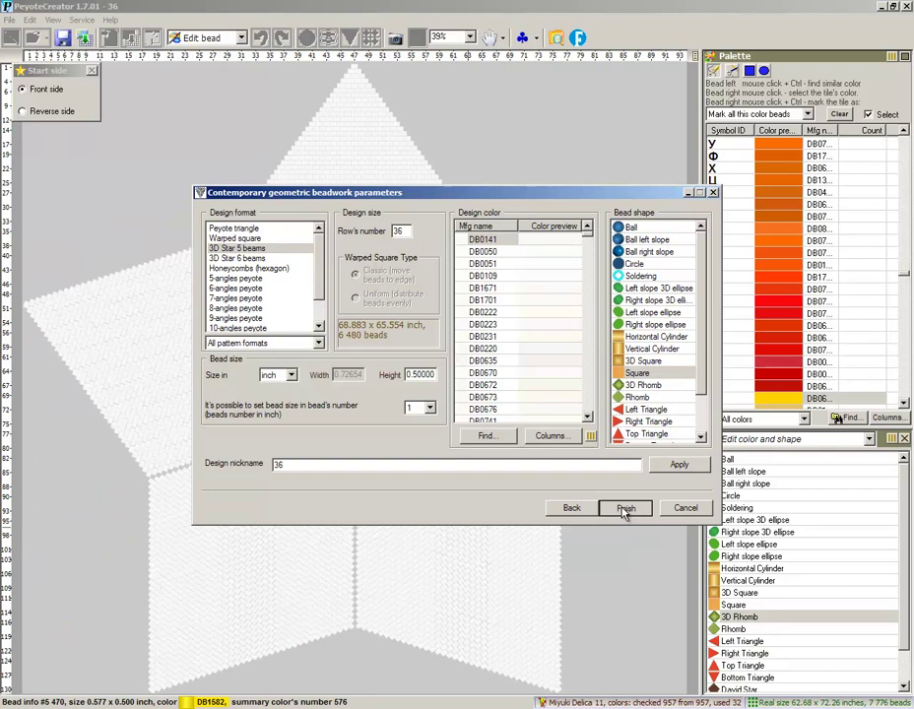
{"action": "left_click", "coordinate": [624, 508]}
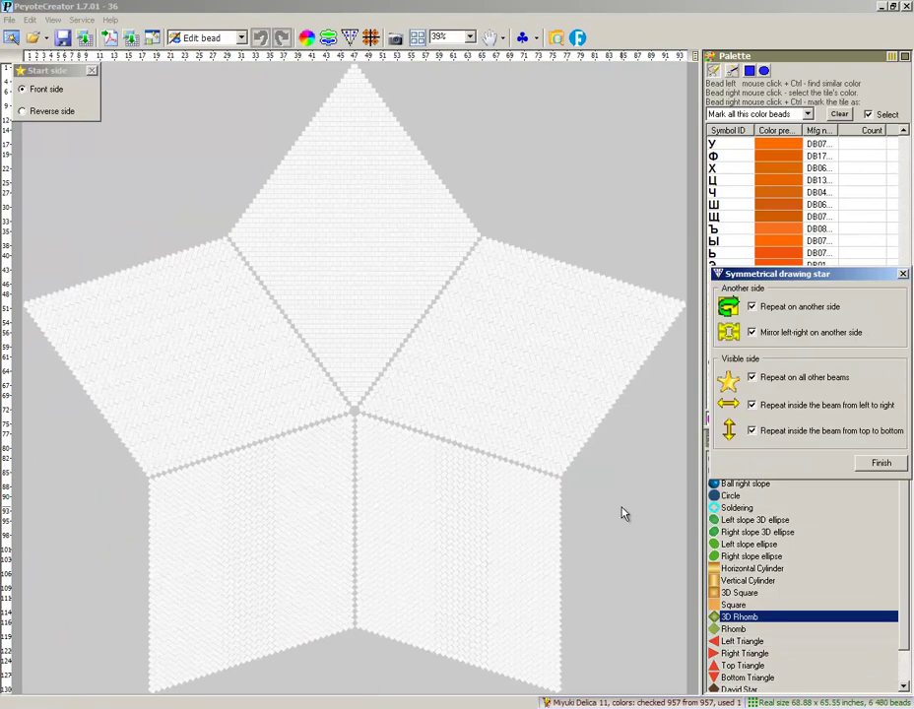
{"action": "left_click", "coordinate": [879, 465]}
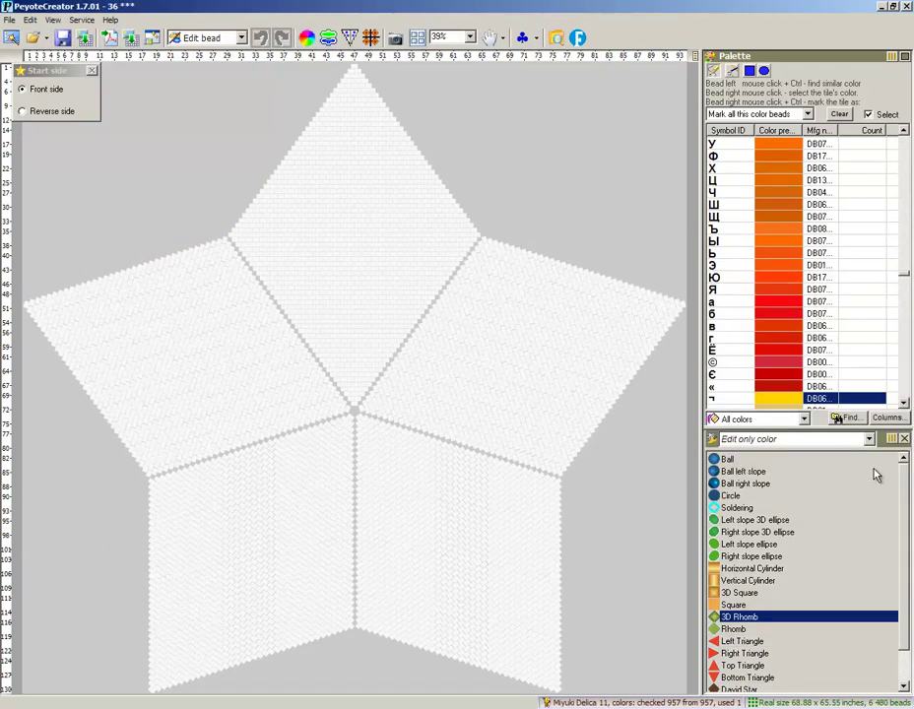
- Begin importing picture colours and browse the sample images in the Samples folder
{"action": "left_click", "coordinate": [86, 37]}
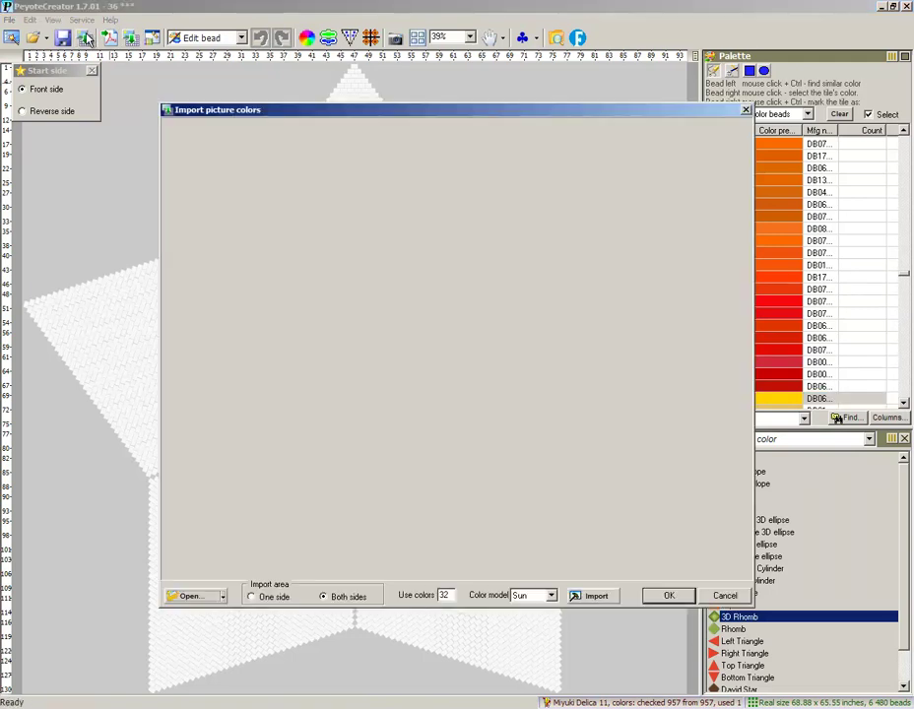
{"action": "left_click", "coordinate": [204, 596]}
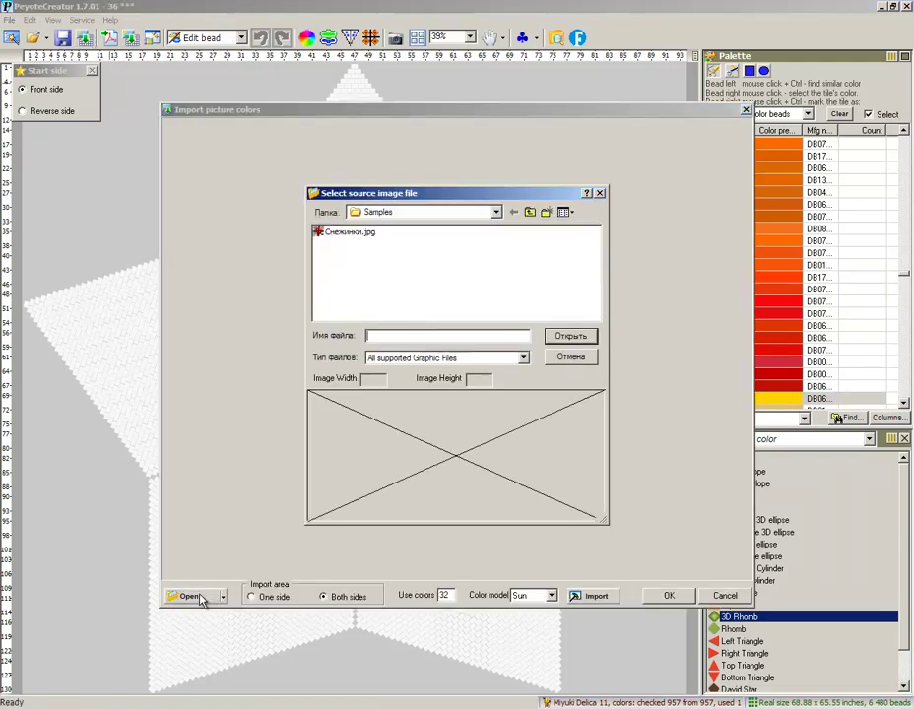
{"action": "left_click", "coordinate": [496, 212]}
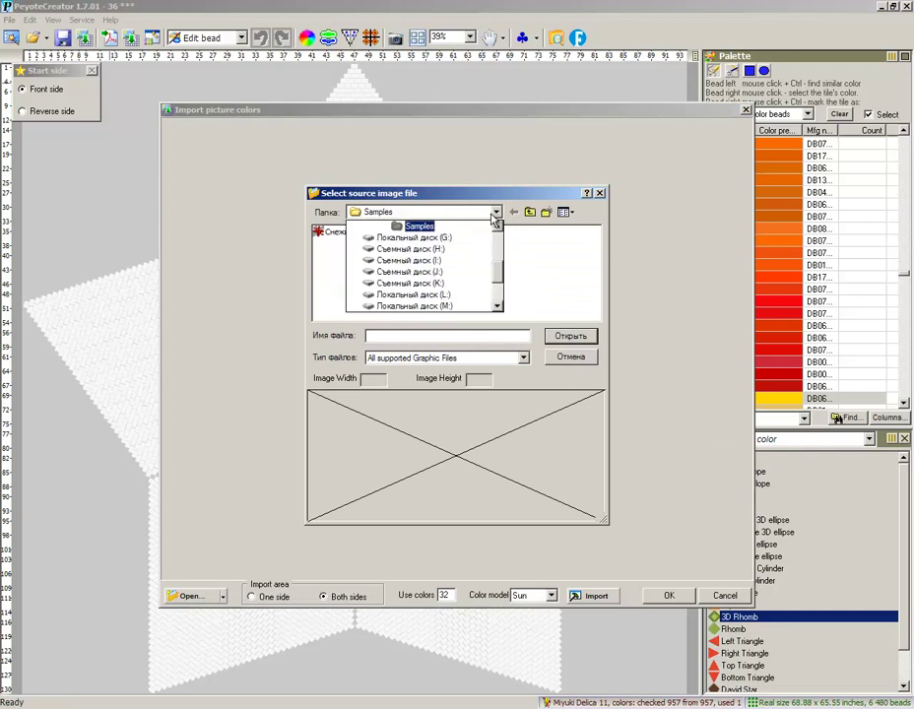
{"action": "left_click", "coordinate": [561, 245]}
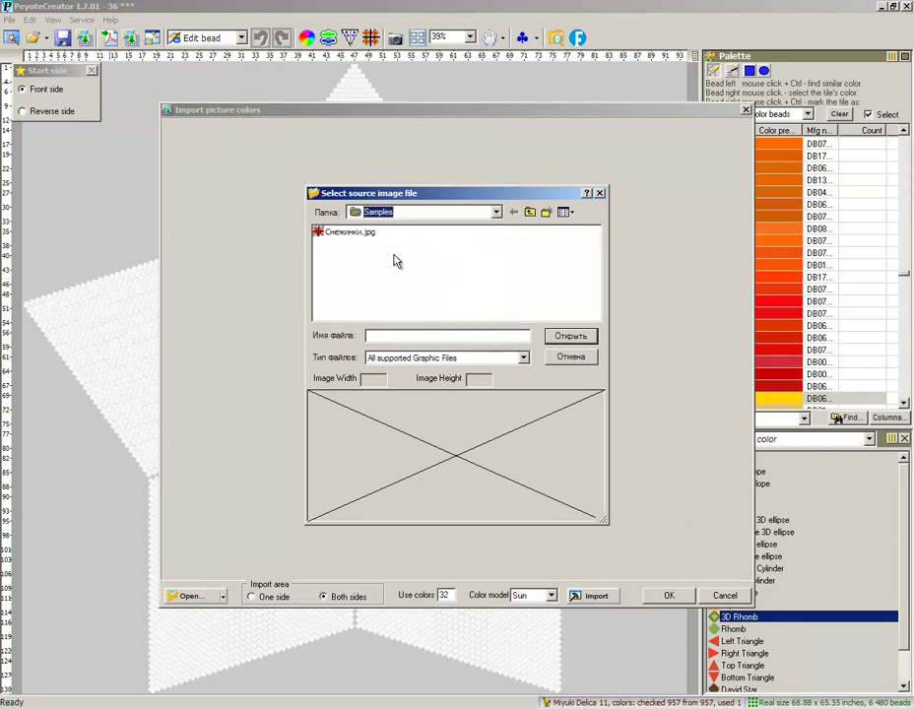
{"action": "left_click", "coordinate": [350, 233]}
- Go to the Sun folder on drive F: and select 1.jpeg
{"action": "left_click", "coordinate": [496, 212]}
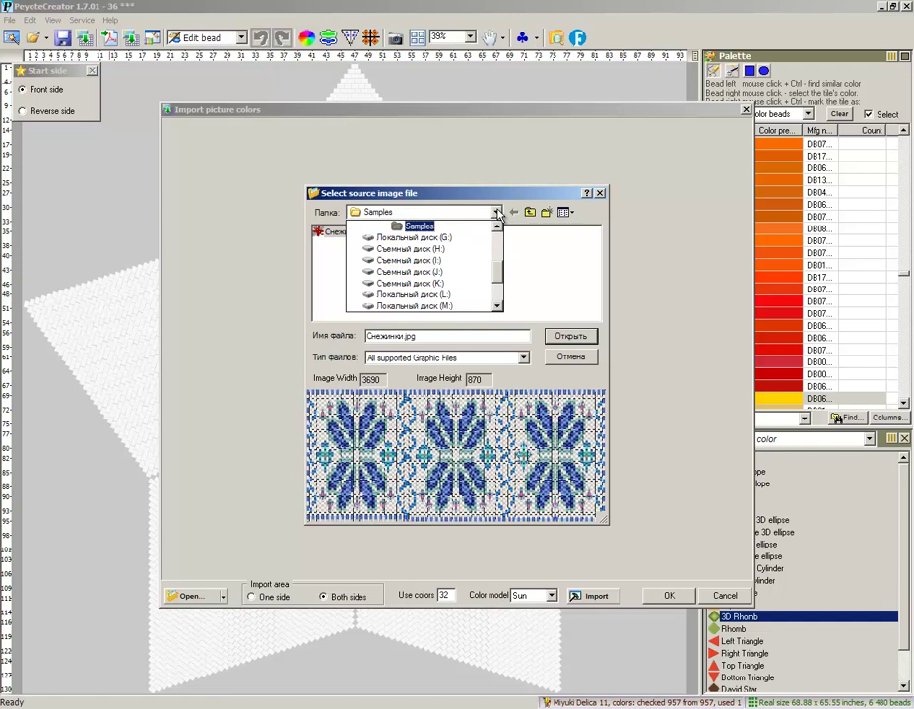
{"action": "scroll", "coordinate": [497, 246], "scroll_direction": "down", "scroll_amount": 3}
{"action": "left_click", "coordinate": [414, 248]}
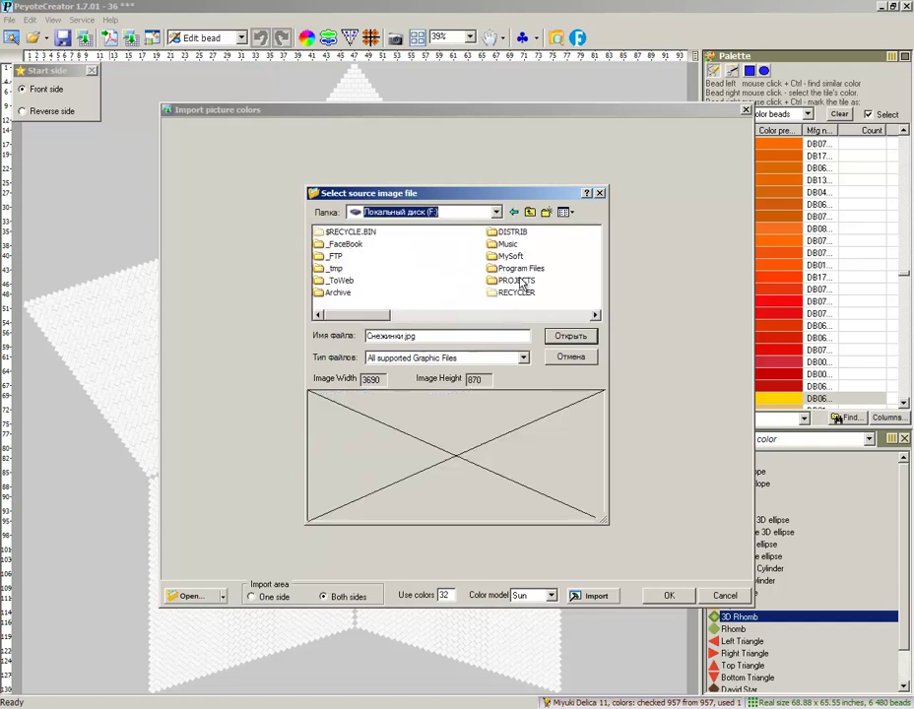
{"action": "left_click", "coordinate": [485, 316]}
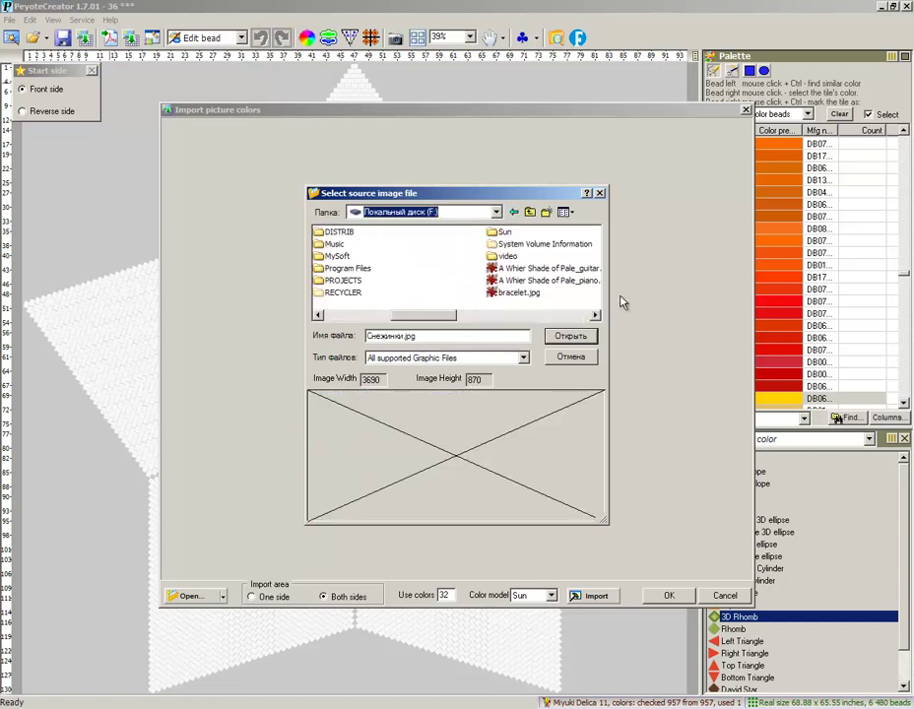
{"action": "double_click", "coordinate": [502, 234]}
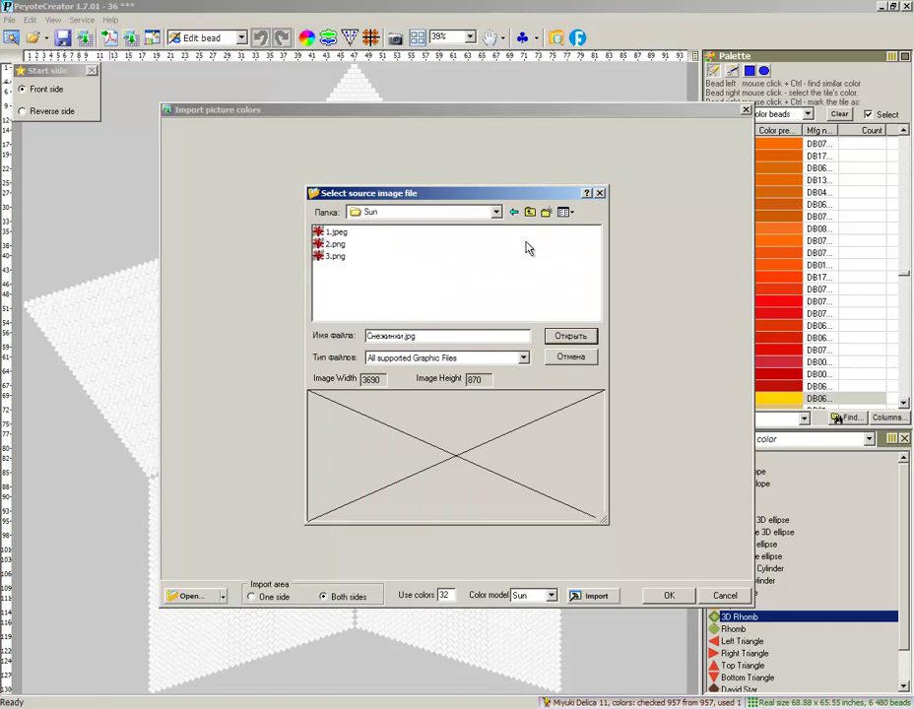
{"action": "left_click", "coordinate": [335, 256]}
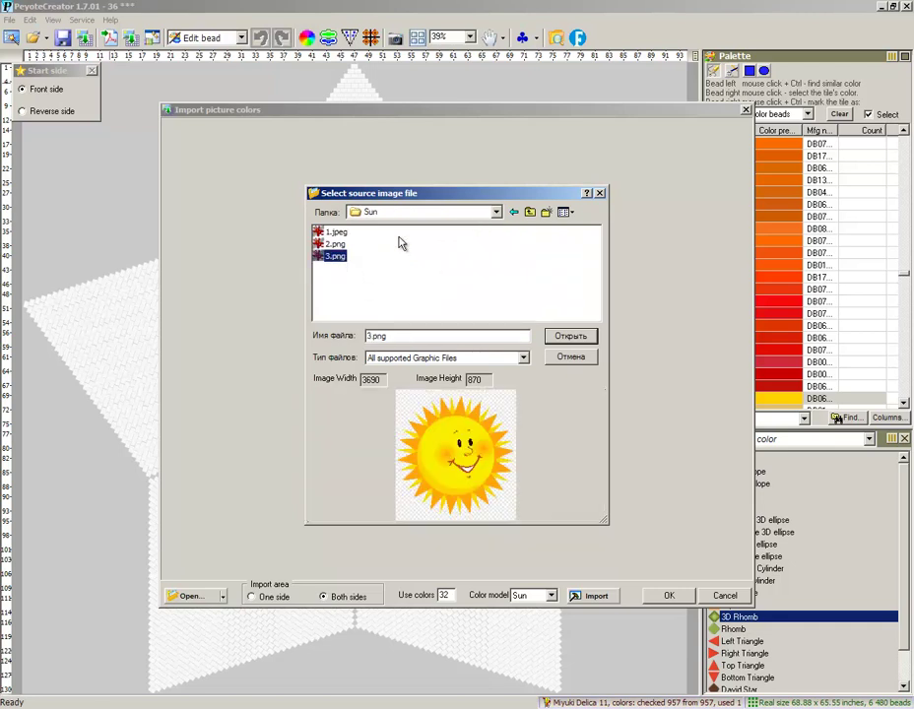
{"action": "left_click", "coordinate": [335, 245]}
{"action": "left_click", "coordinate": [340, 233]}
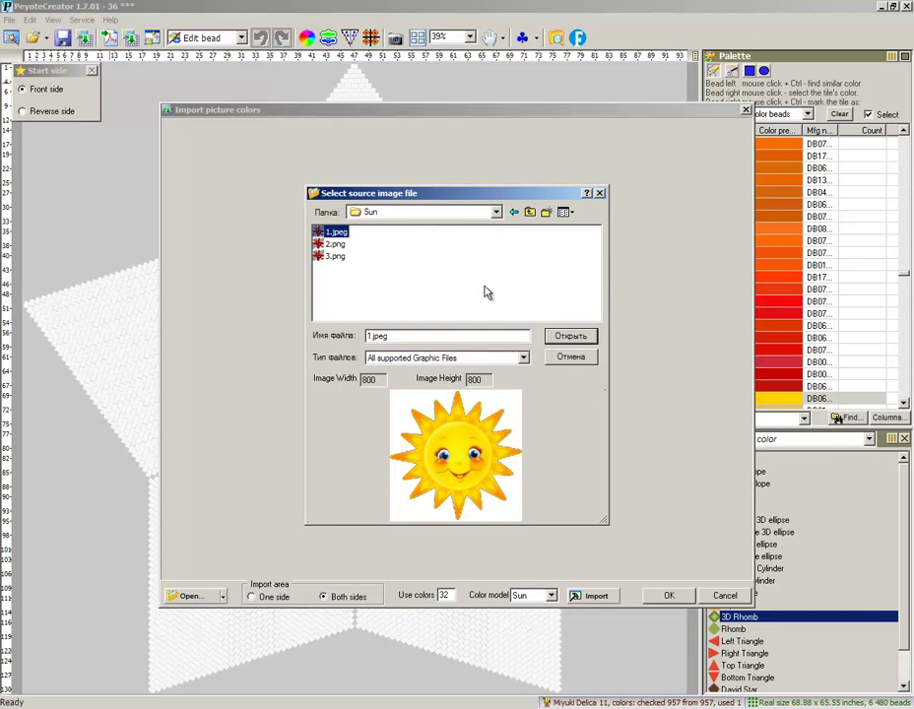
- Load 1.jpeg, import its colours into the five-beam star, and accept the result
{"action": "left_click", "coordinate": [570, 343]}
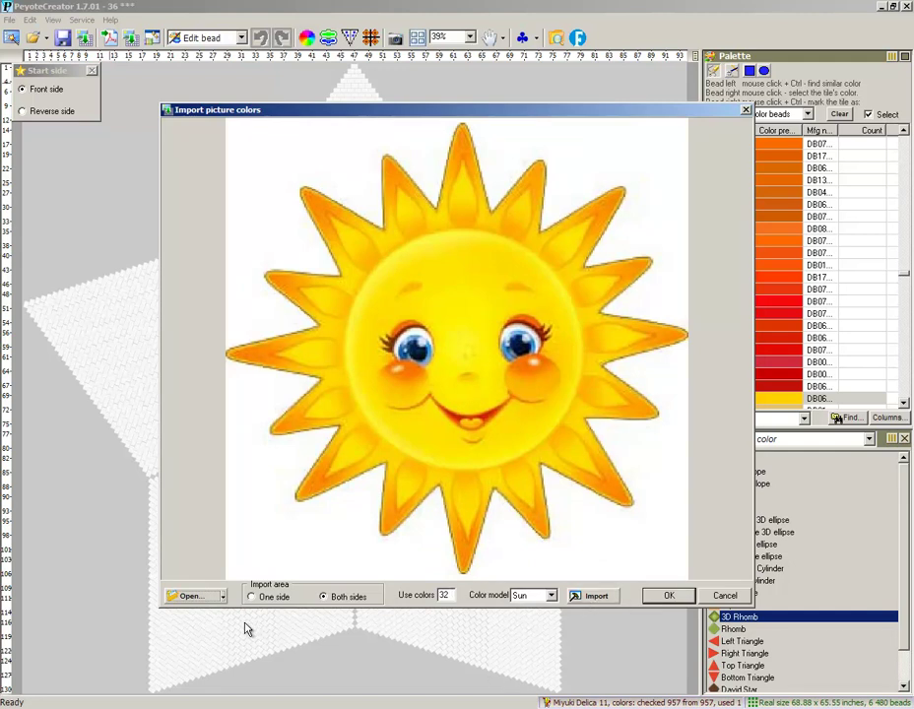
{"action": "left_click", "coordinate": [597, 598]}
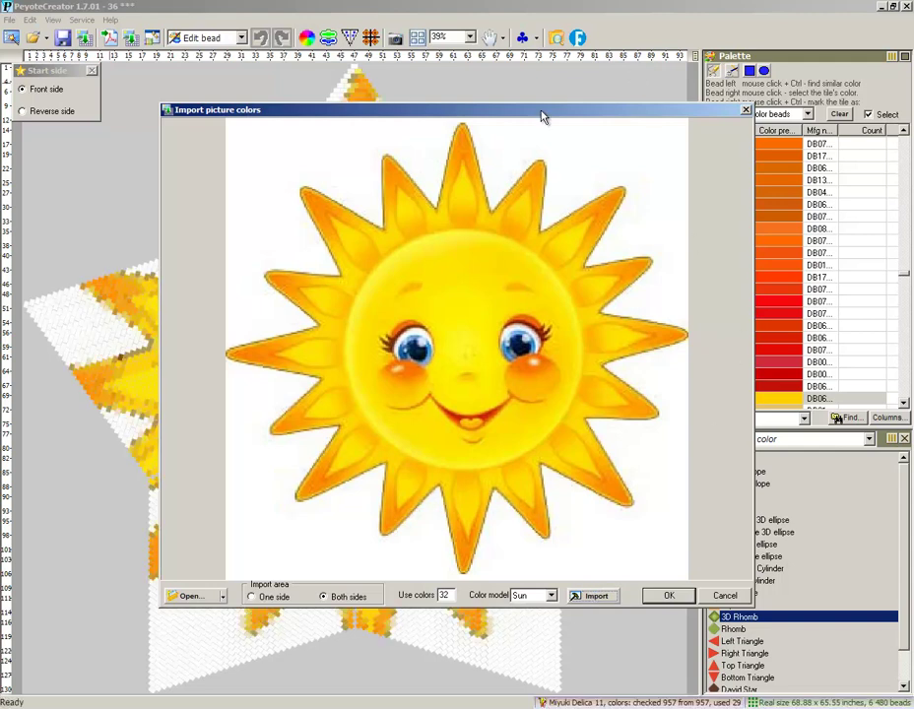
{"action": "left_click_drag", "start_coordinate": [540, 117], "coordinate": [615, 109]}
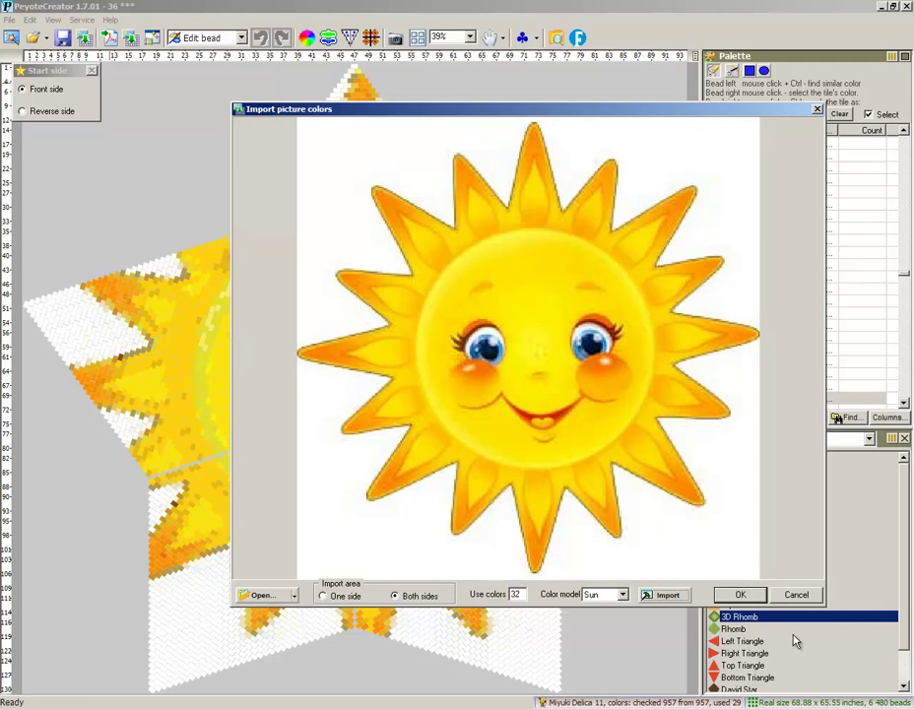
{"action": "left_click", "coordinate": [733, 595]}
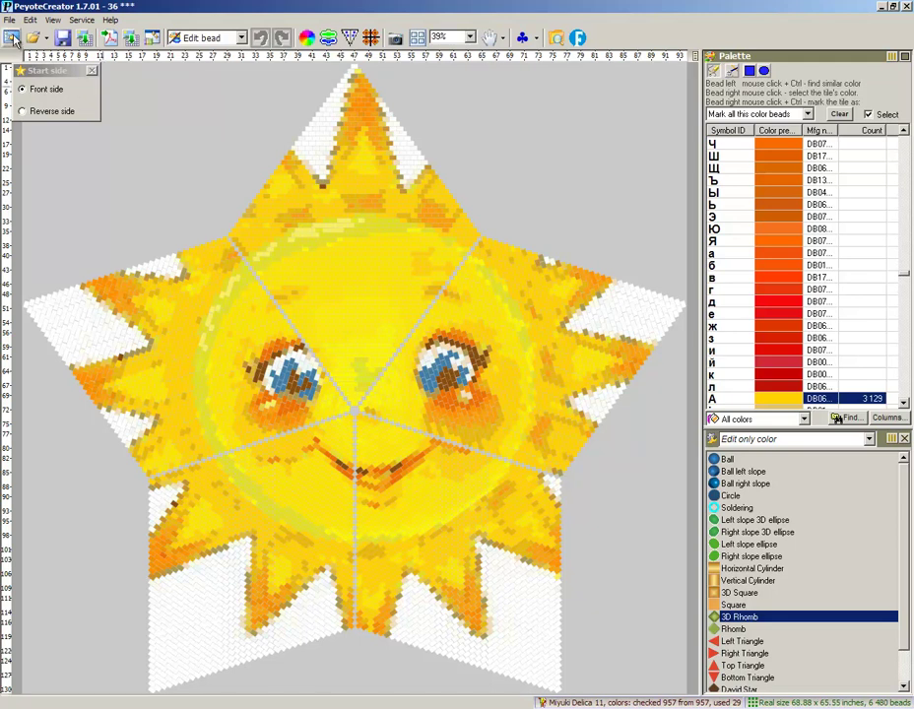
- Start a new design without saving the sun pattern, keeping the Miyuki Delica 11 palette
{"action": "left_click", "coordinate": [14, 41]}
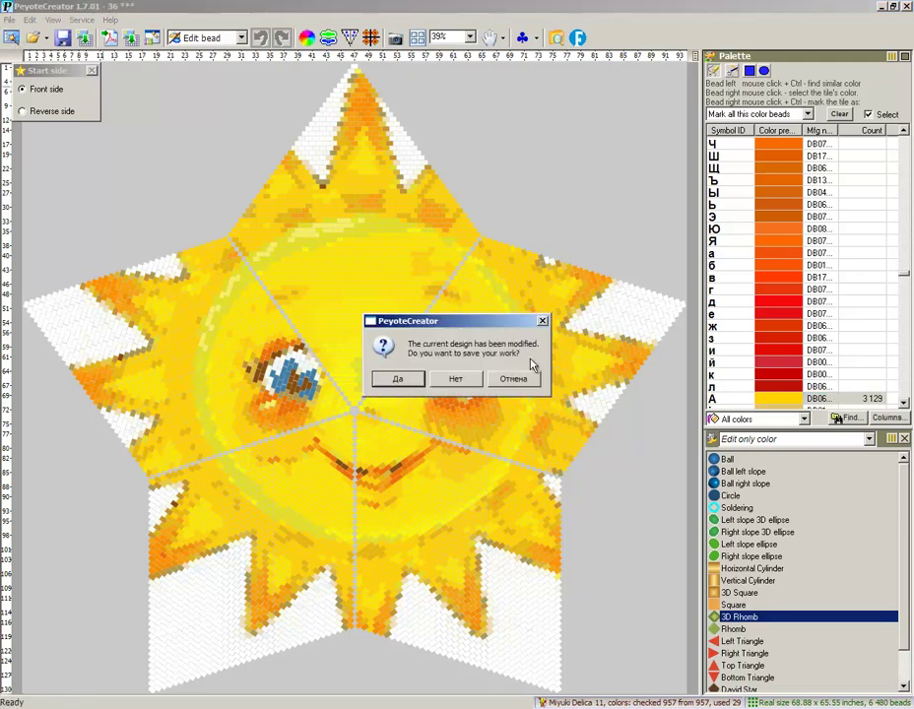
{"action": "left_click", "coordinate": [453, 378]}
{"action": "left_click", "coordinate": [625, 507]}
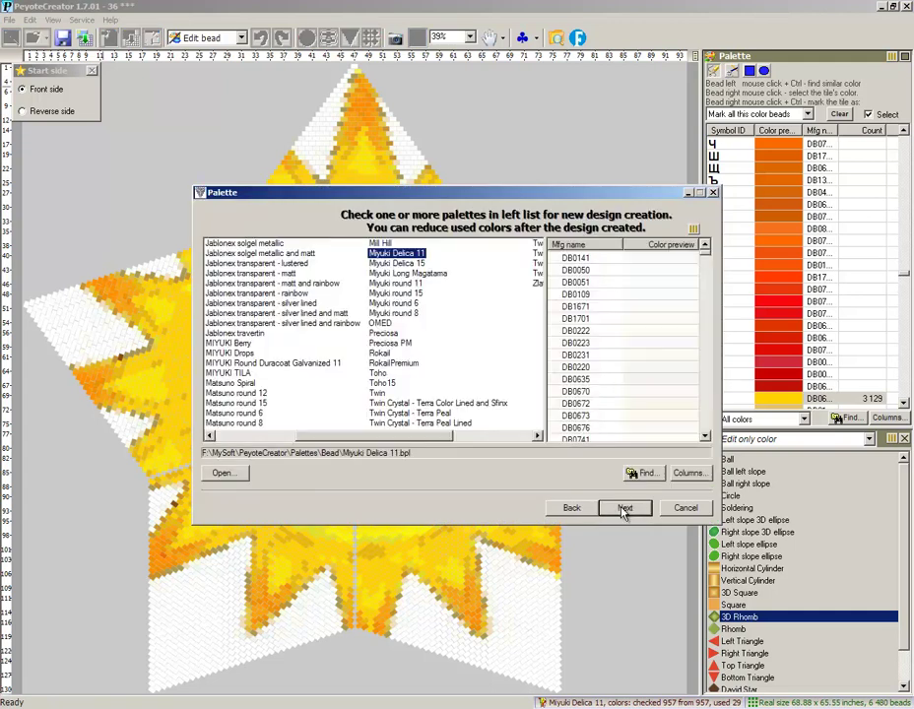
{"action": "left_click", "coordinate": [624, 508]}
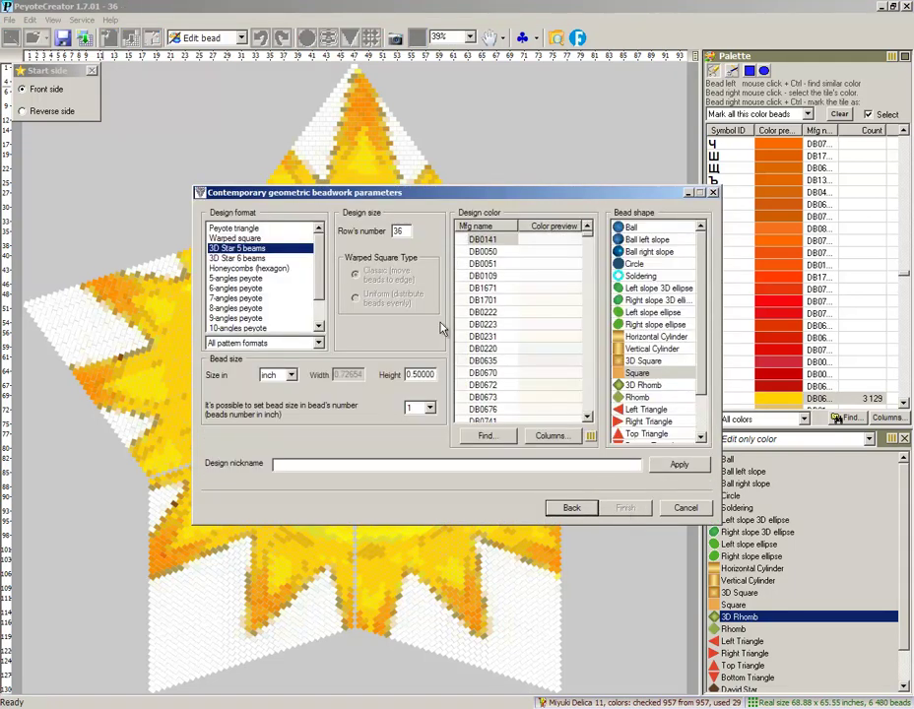
- Set 3D Star 6 beams with 42 rows and DB0141 colour, then create it
{"action": "left_click_drag", "start_coordinate": [399, 230], "coordinate": [374, 242]}
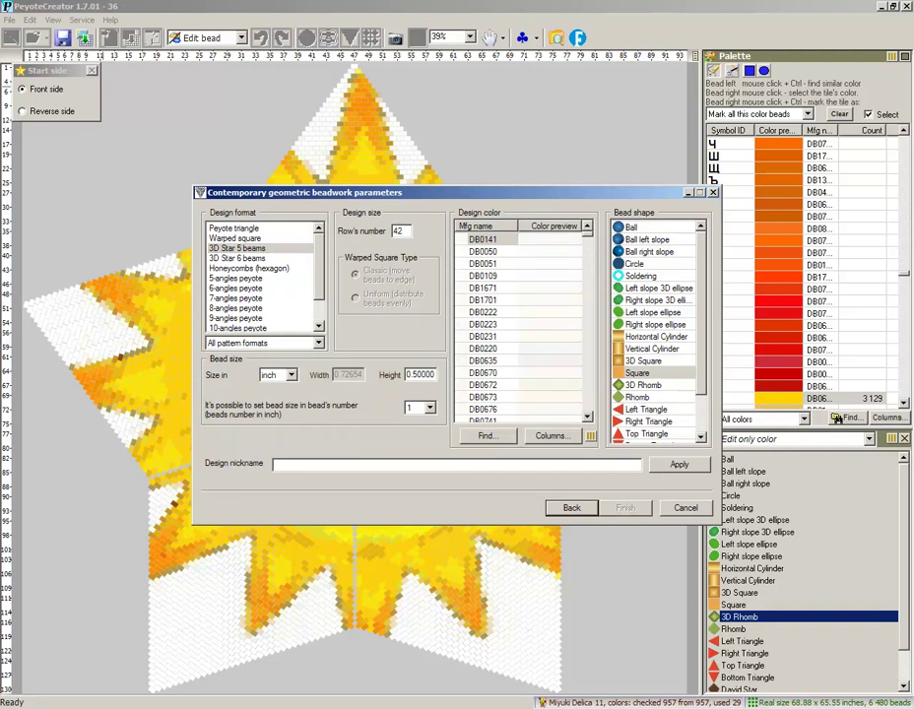
{"action": "left_click", "coordinate": [375, 460]}
{"action": "type", "text": "42"}
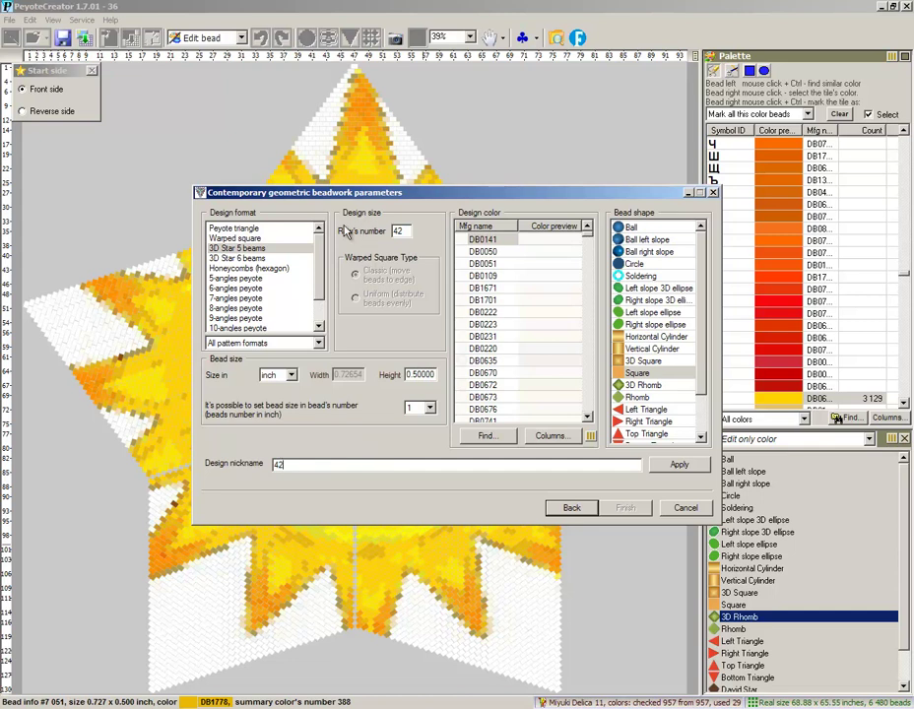
{"action": "left_click", "coordinate": [234, 257]}
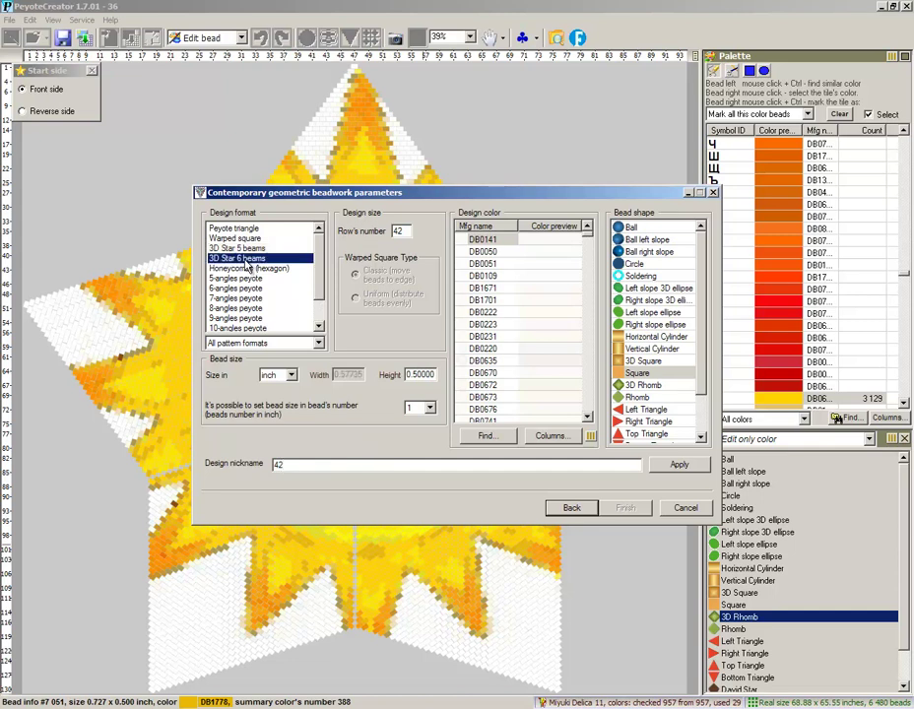
{"action": "left_click", "coordinate": [502, 242]}
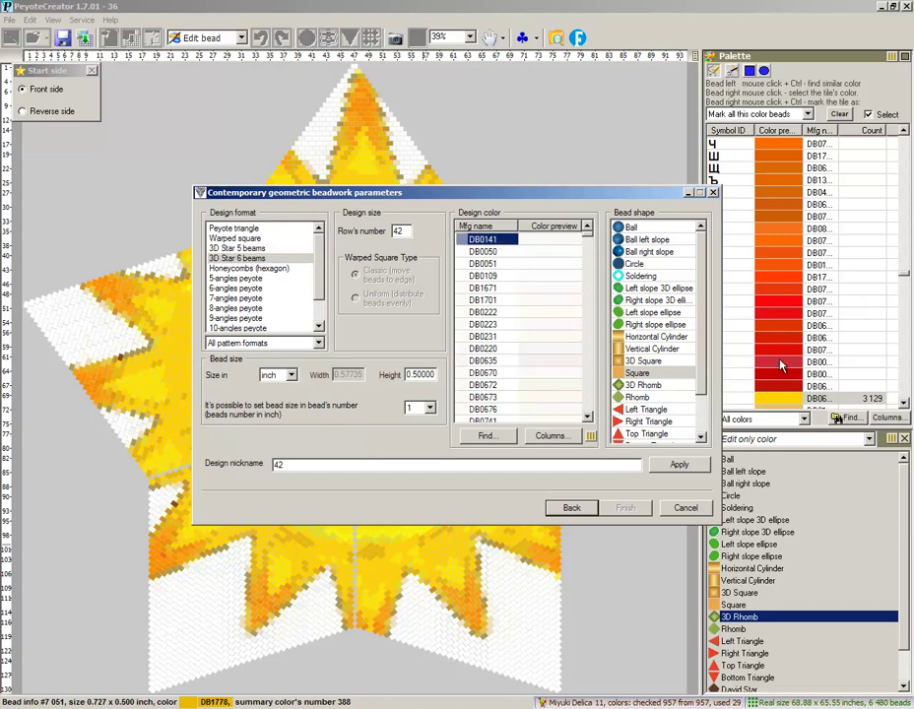
{"action": "left_click", "coordinate": [678, 466]}
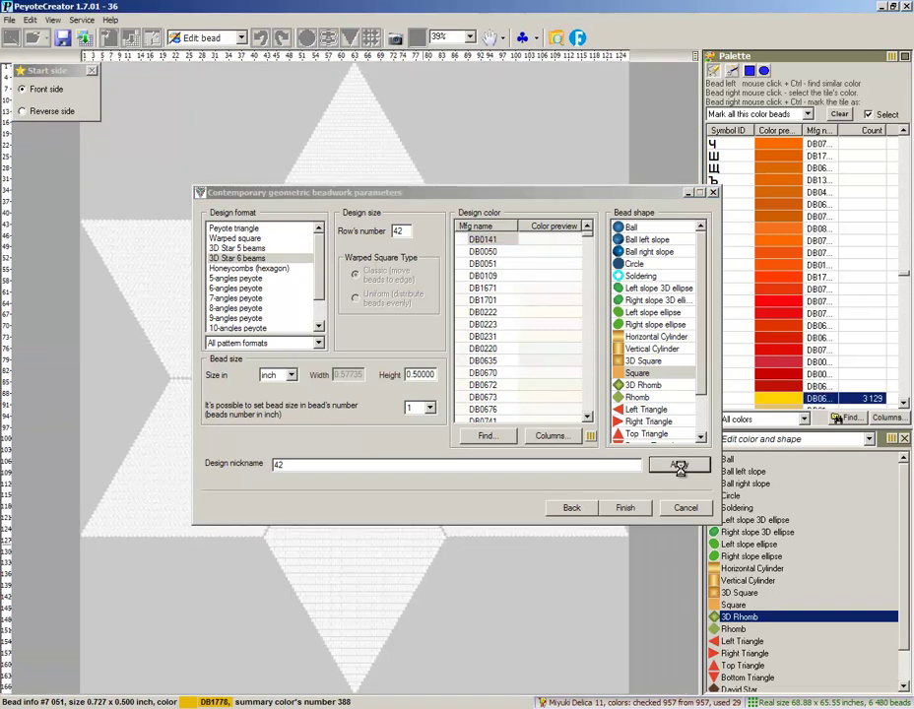
{"action": "left_click", "coordinate": [624, 508]}
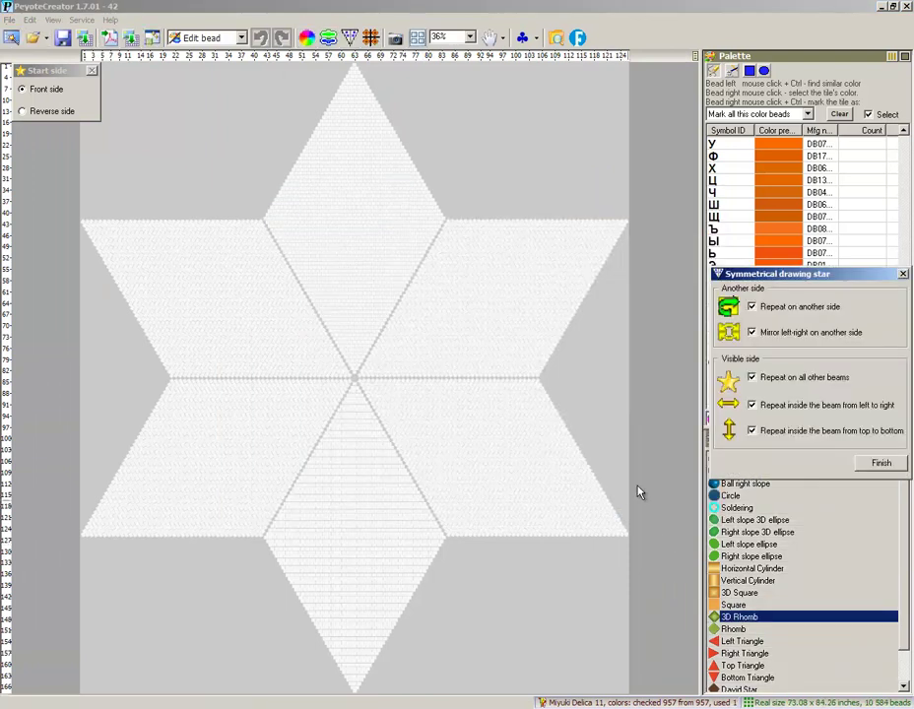
{"action": "left_click", "coordinate": [880, 463]}
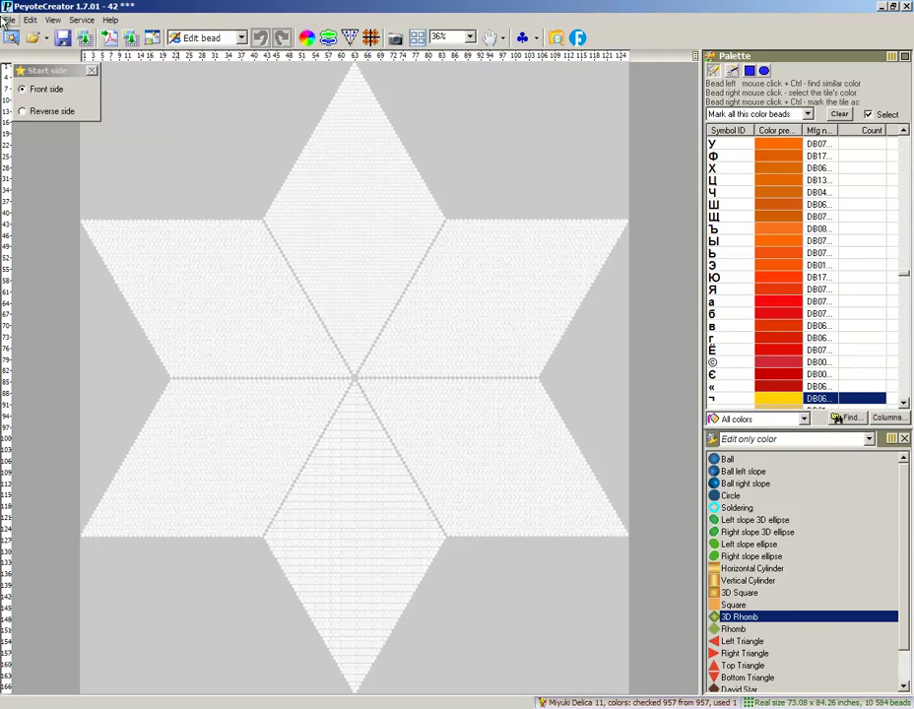
- Import the colours of 2.png into the six-beam star and accept them
{"action": "left_click", "coordinate": [10, 20]}
{"action": "left_click", "coordinate": [34, 112]}
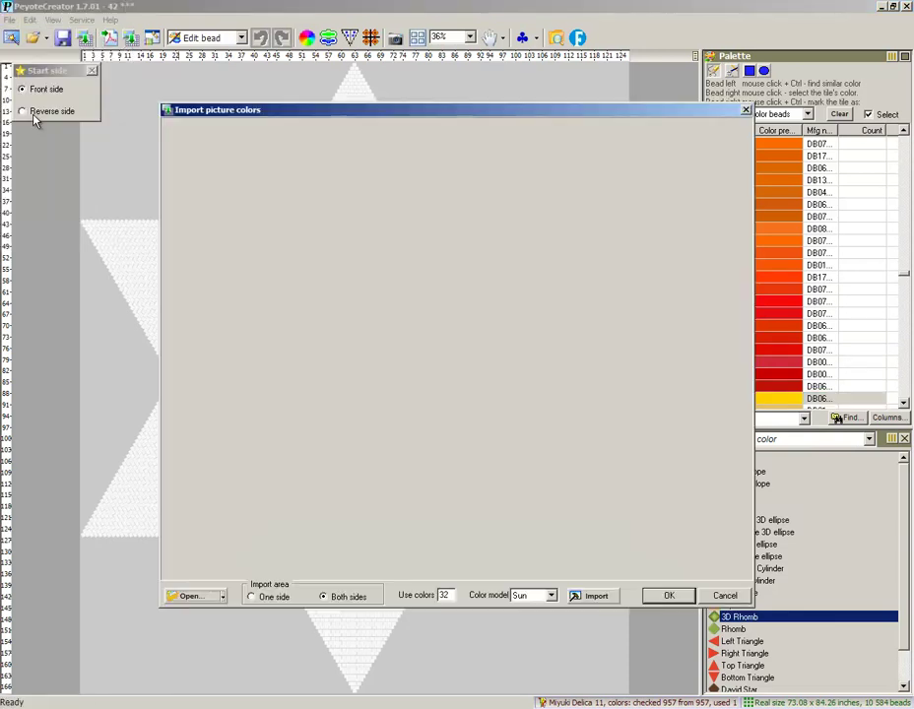
{"action": "left_click", "coordinate": [188, 597]}
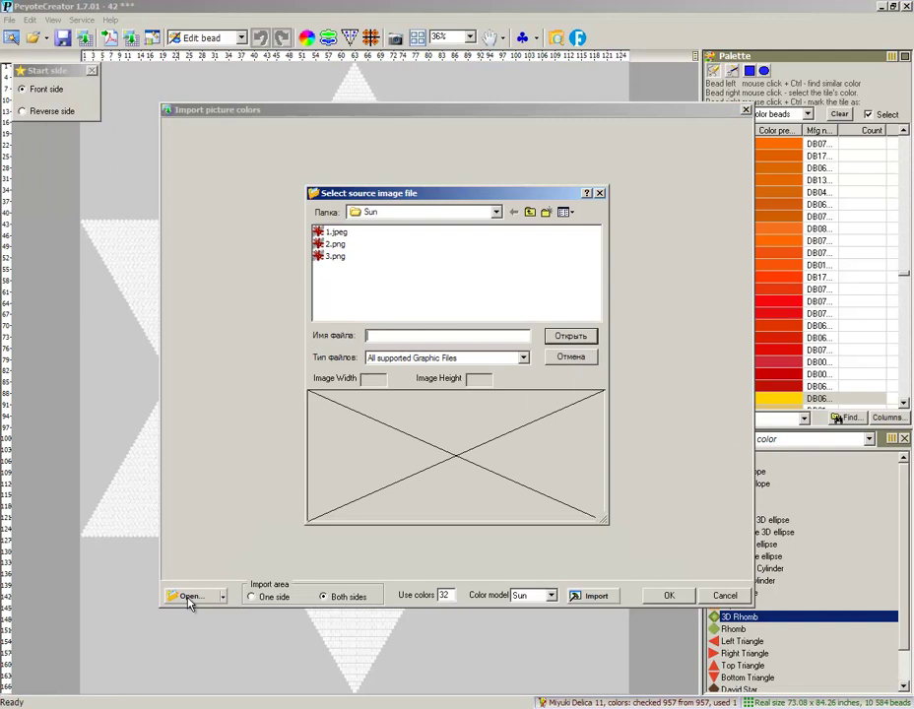
{"action": "left_click", "coordinate": [336, 244]}
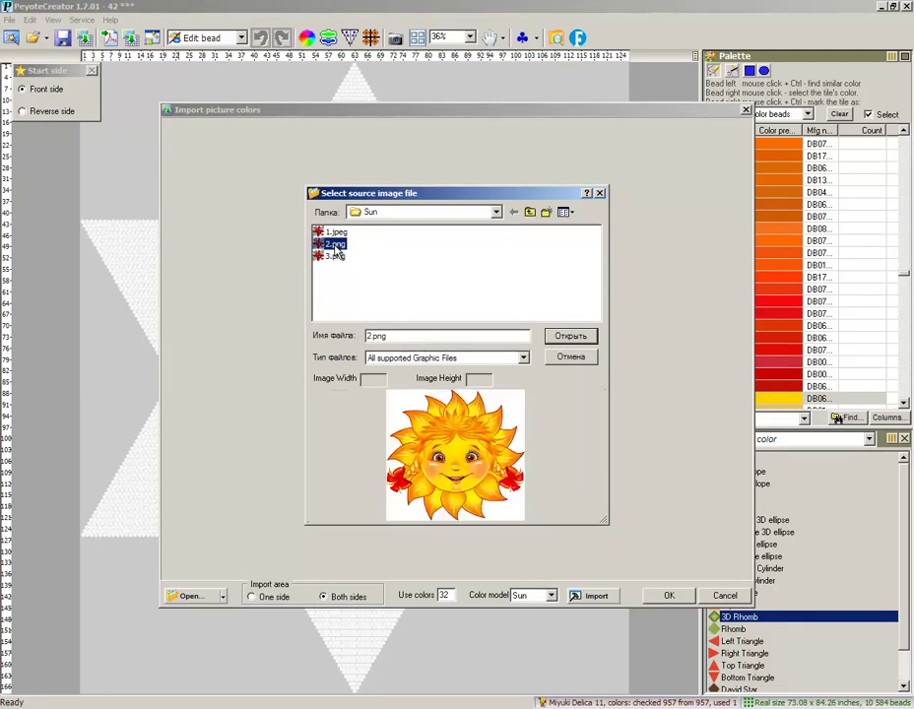
{"action": "left_click", "coordinate": [567, 338]}
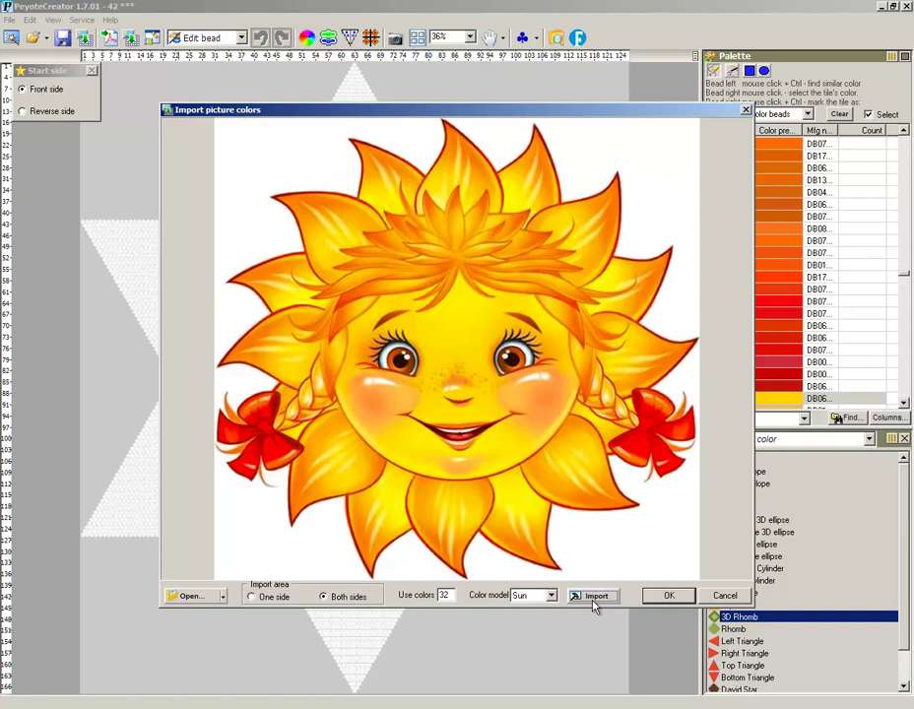
{"action": "left_click", "coordinate": [592, 600]}
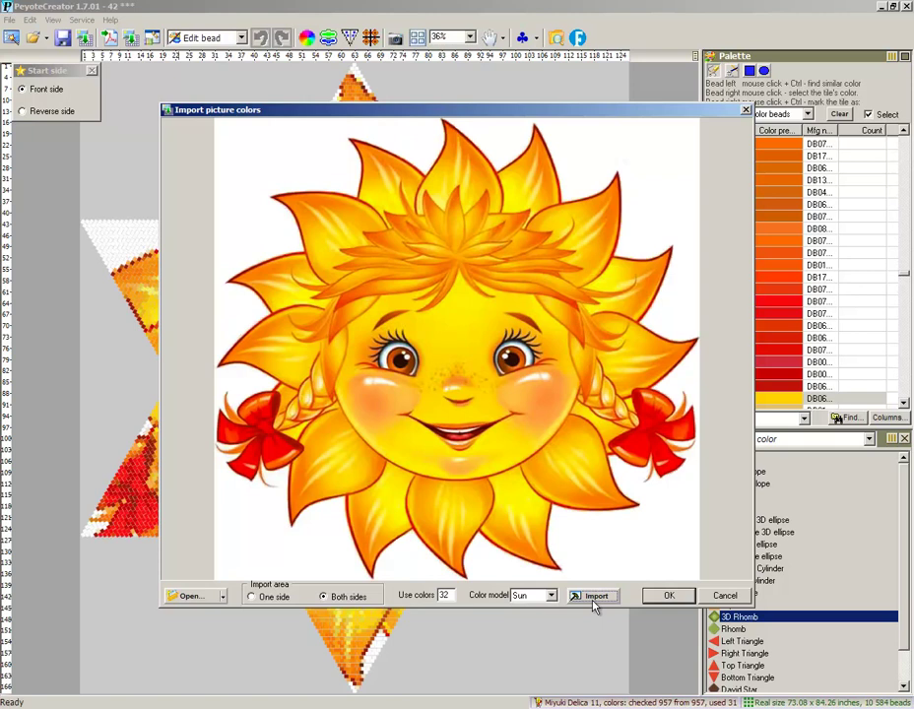
{"action": "left_click", "coordinate": [669, 597]}
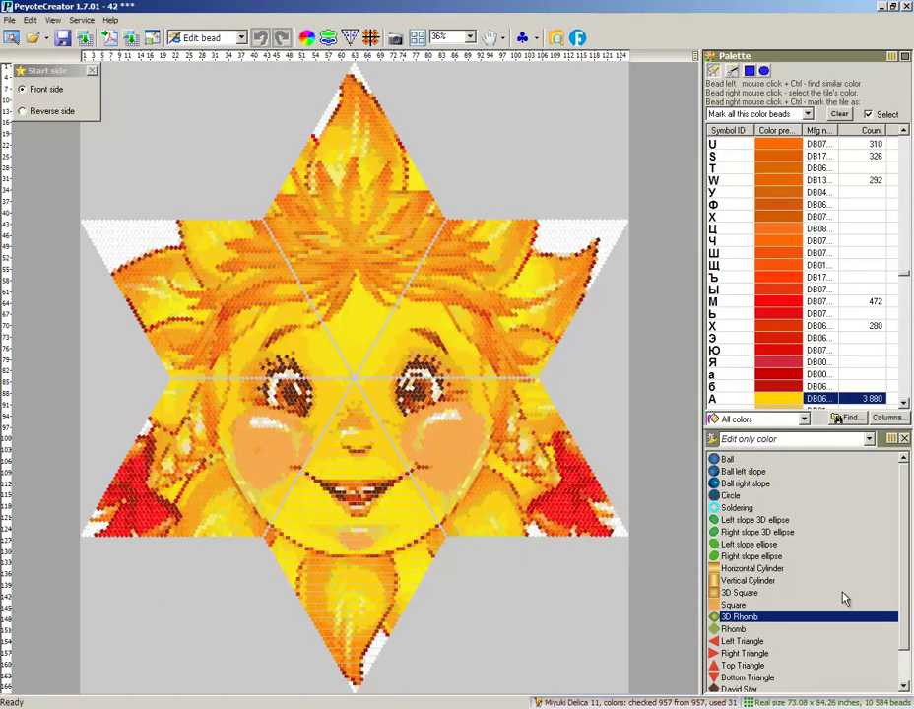
- Filter the palette to used colours, change the nickname to Sun, and save as Sun
{"action": "left_click", "coordinate": [778, 419]}
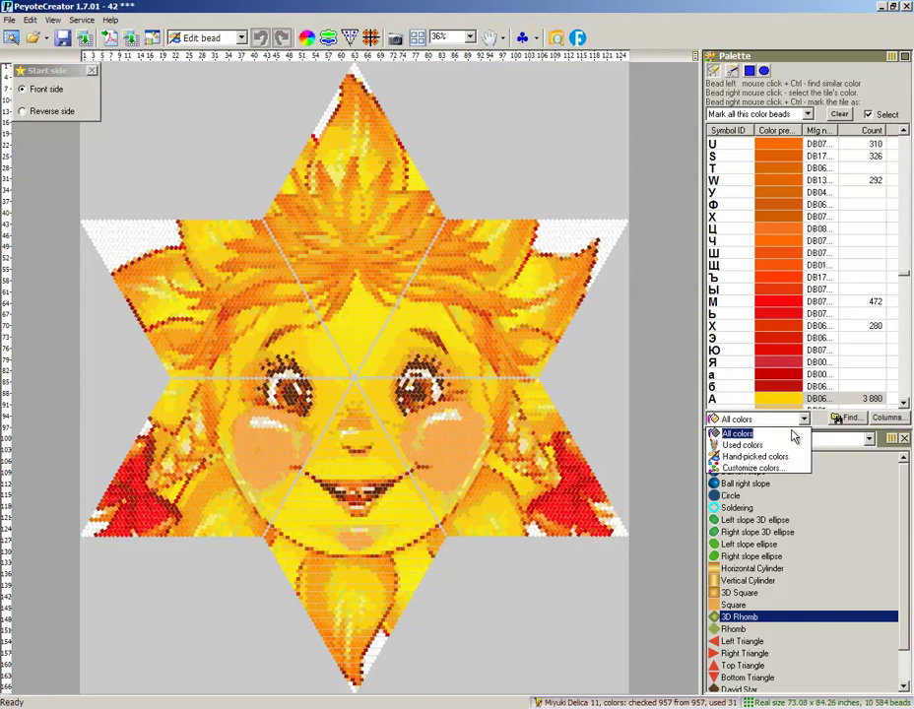
{"action": "left_click", "coordinate": [774, 450]}
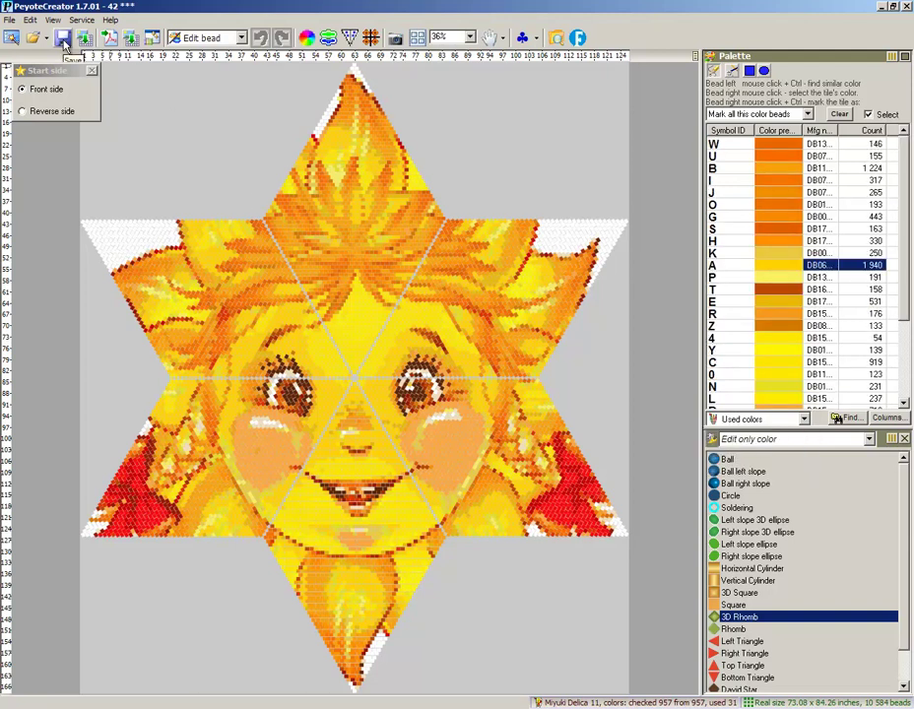
{"action": "left_click", "coordinate": [110, 37]}
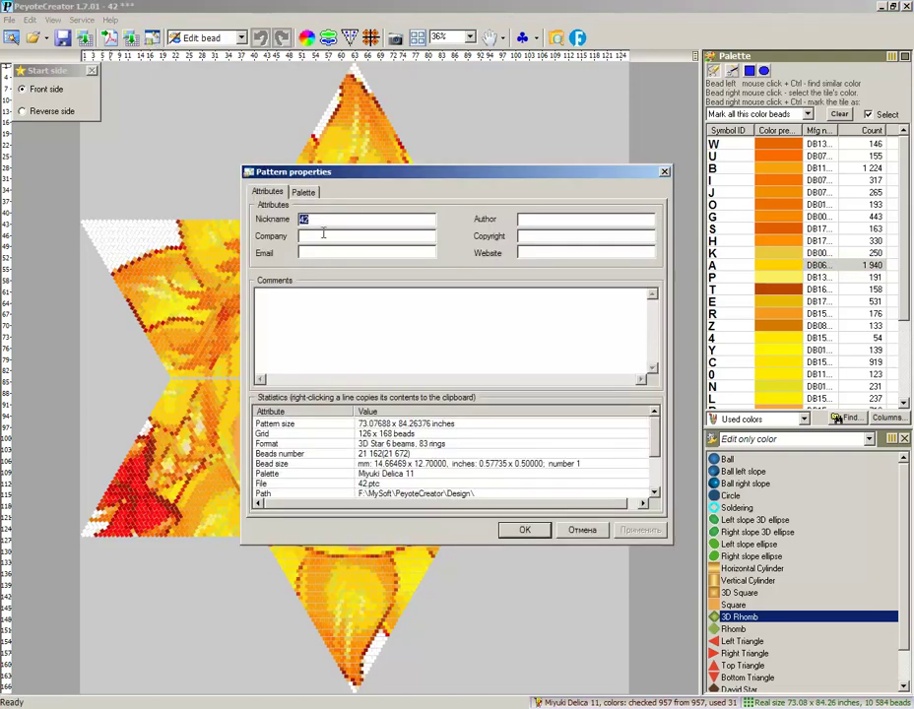
{"action": "type", "text": "Sun"}
{"action": "left_click", "coordinate": [639, 530]}
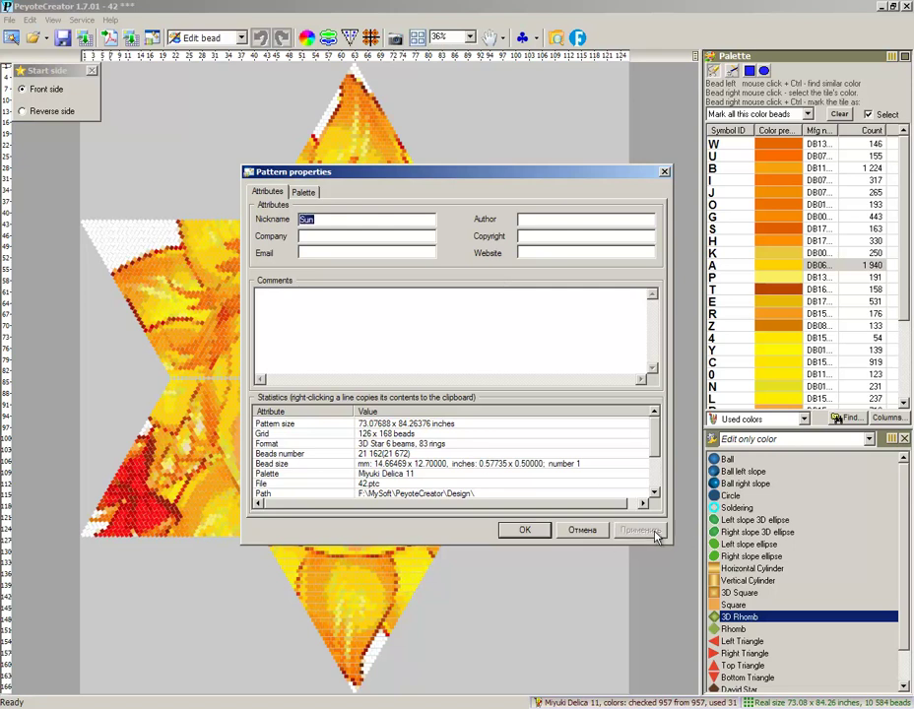
{"action": "left_click", "coordinate": [524, 531]}
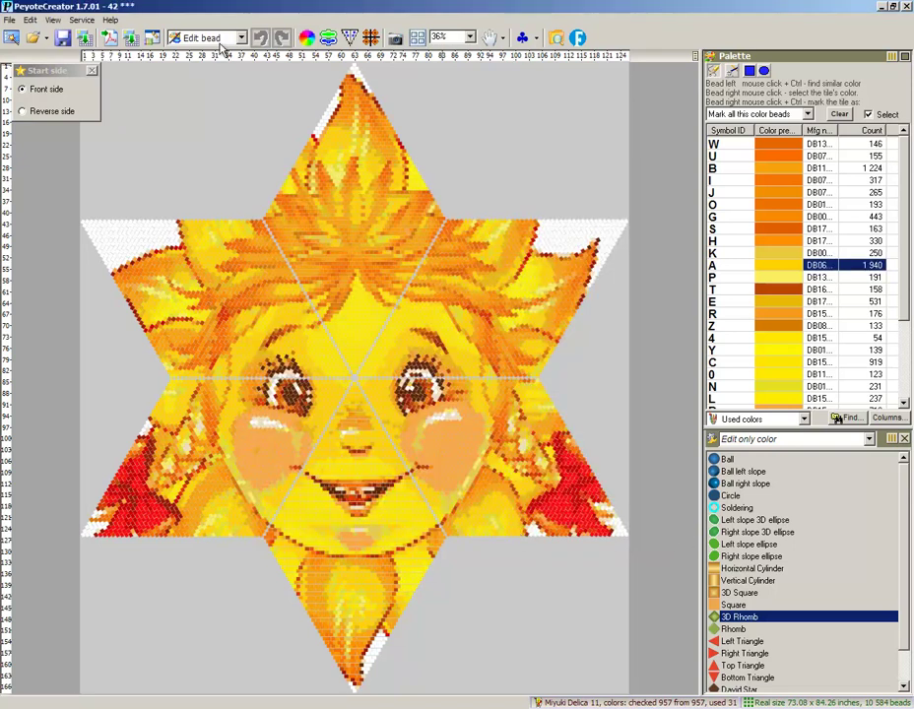
{"action": "left_click", "coordinate": [62, 39]}
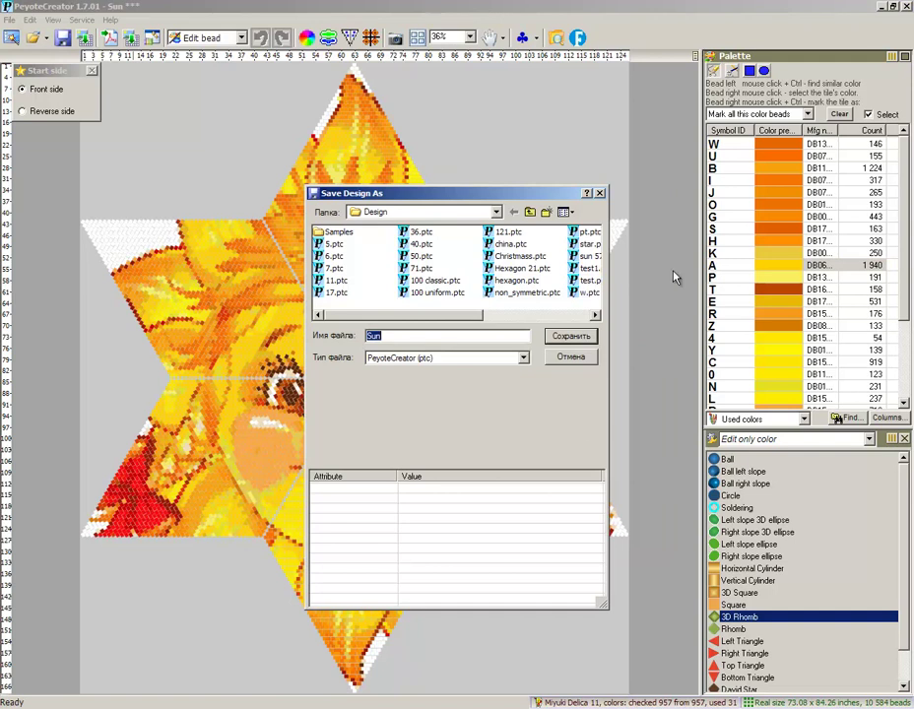
{"action": "left_click", "coordinate": [551, 337]}
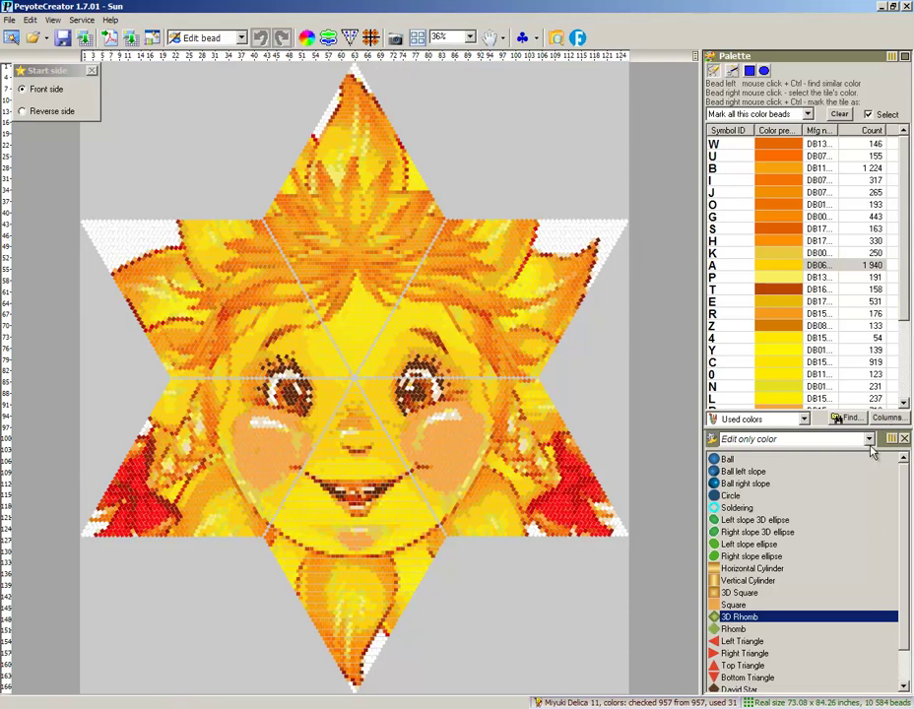
- Allow editing of both colour and shape, then pick up the red DB0683 from the rays
{"action": "left_click", "coordinate": [868, 439]}
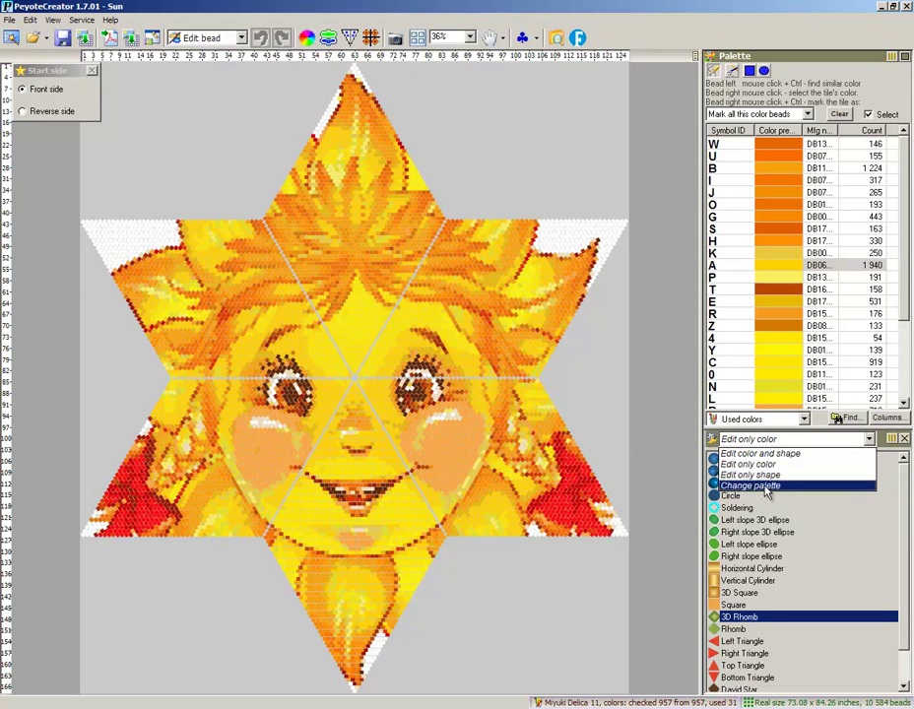
{"action": "left_click", "coordinate": [808, 454]}
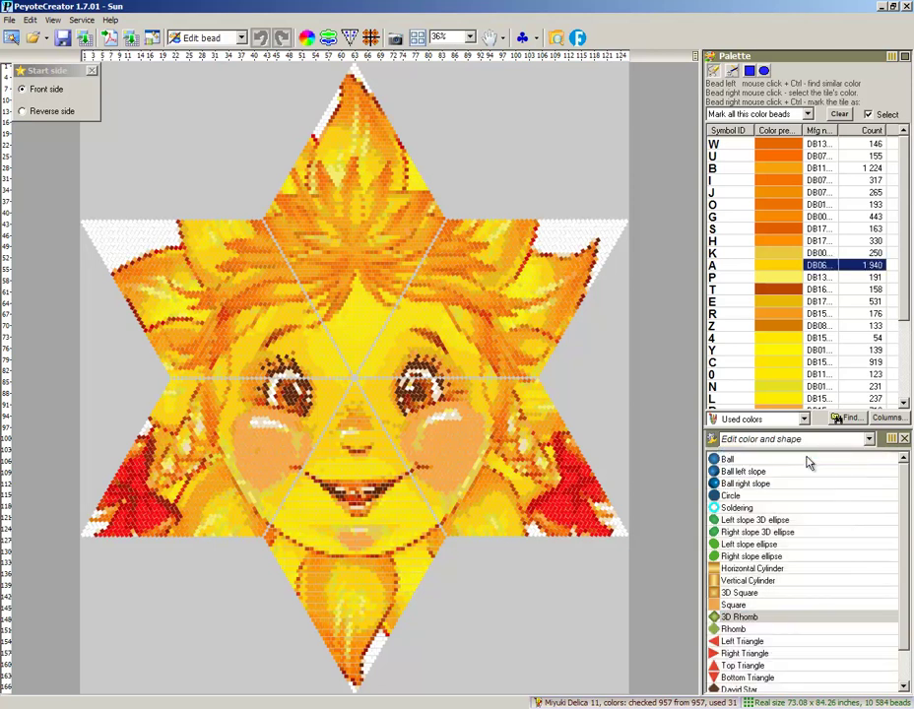
{"action": "right_click", "coordinate": [575, 495]}
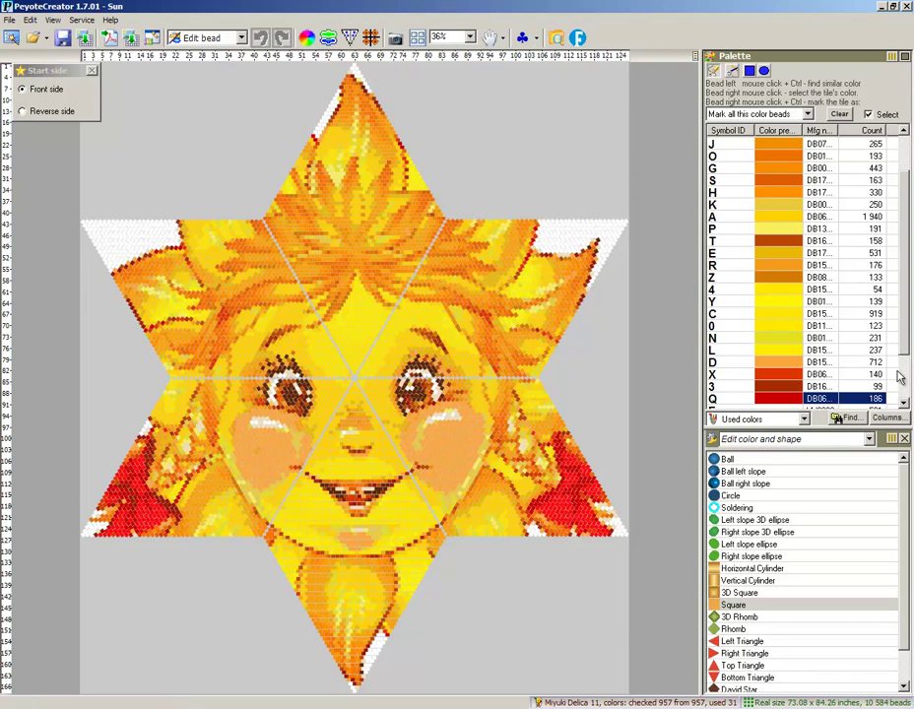
{"action": "left_click", "coordinate": [469, 36]}
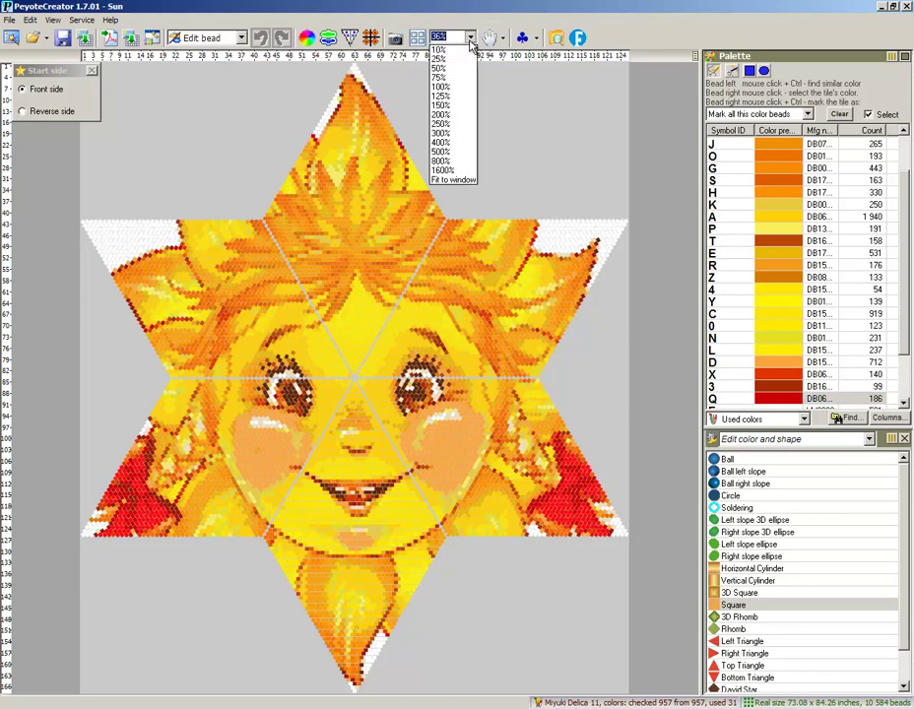
- View the pattern at 100% zoom and choose the Vertical Cylinder bead shape
{"action": "left_click", "coordinate": [451, 87]}
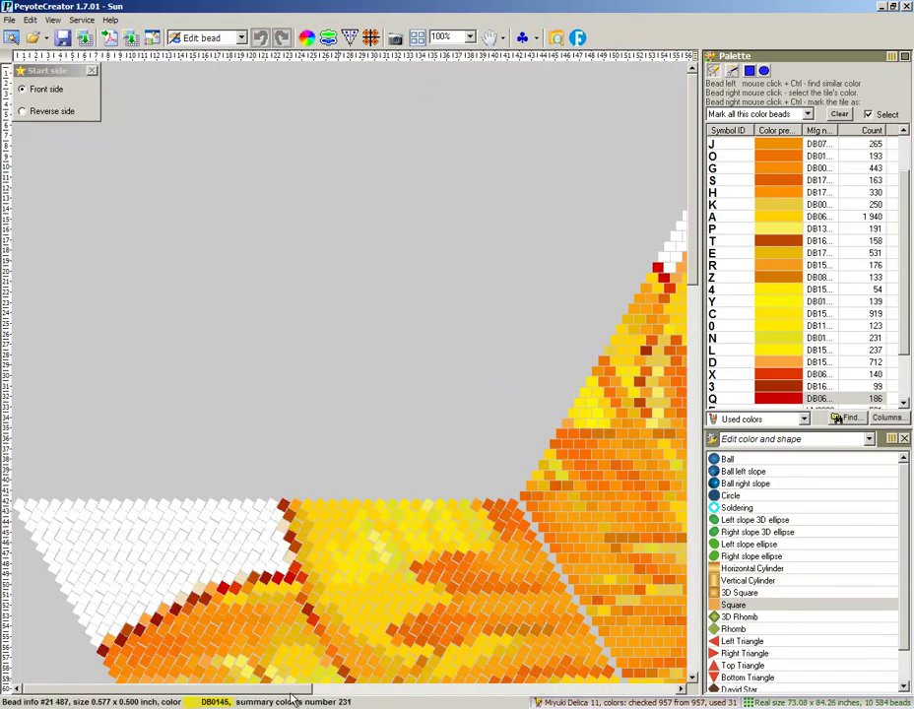
{"action": "left_click_drag", "start_coordinate": [288, 689], "coordinate": [445, 689]}
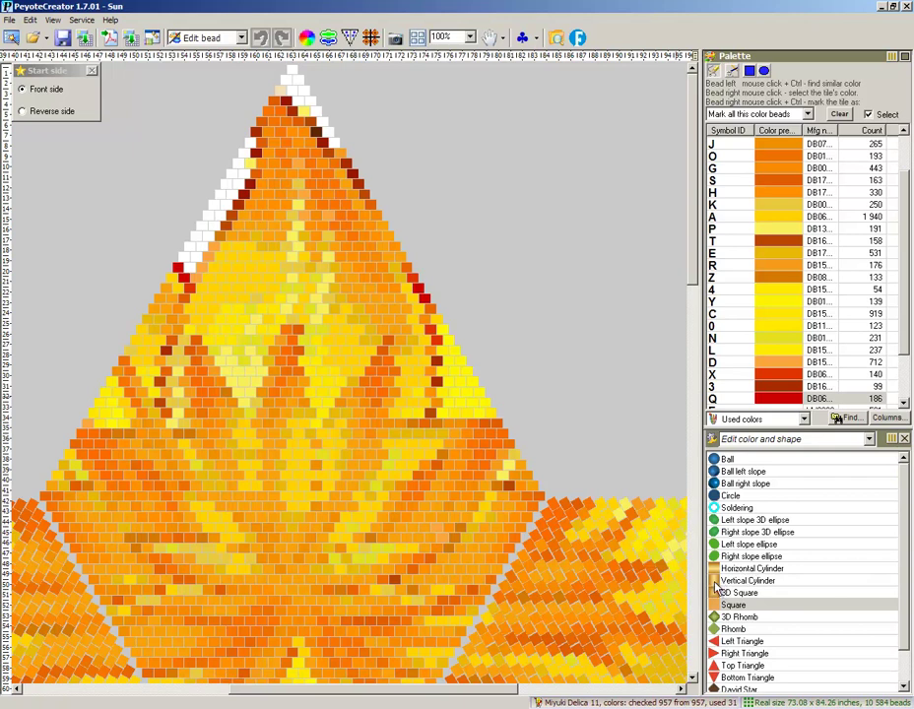
{"action": "left_click", "coordinate": [722, 580]}
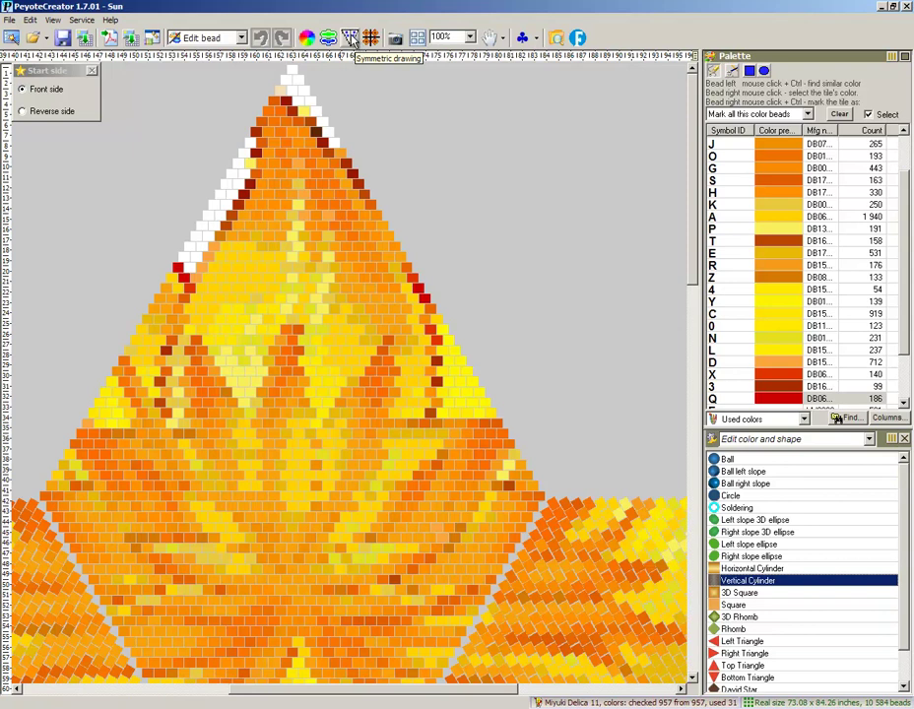
- Turn on star symmetrical drawing with top-to-bottom repetition inside the beam disabled
{"action": "left_click", "coordinate": [351, 37]}
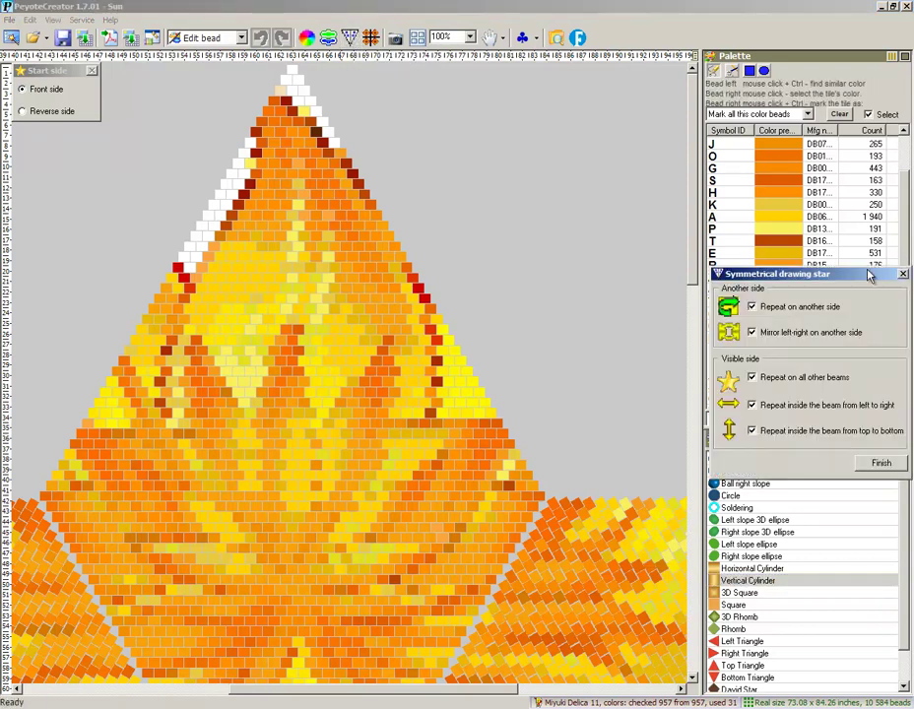
{"action": "left_click_drag", "start_coordinate": [836, 282], "coordinate": [843, 387]}
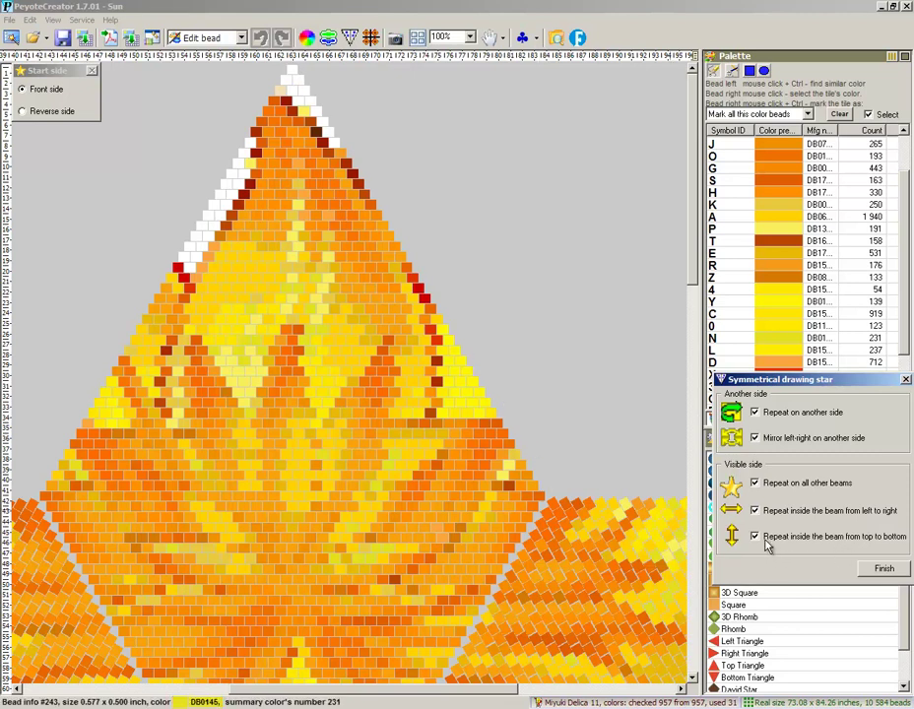
{"action": "left_click", "coordinate": [754, 535]}
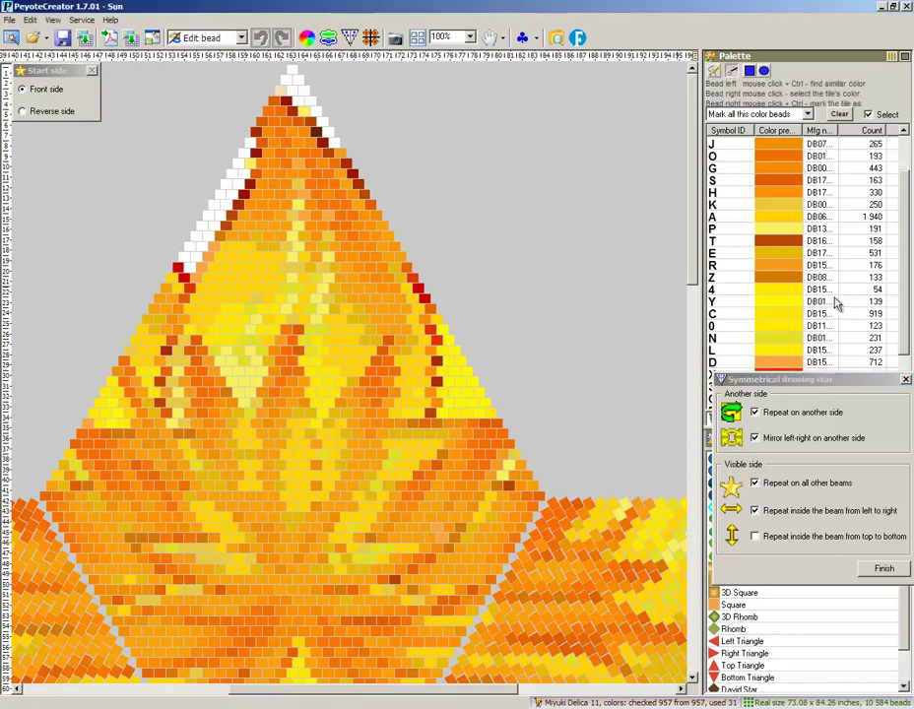
- Draw a red straight line from the beam's lower-left edge to the star's top tip
{"action": "left_click_drag", "start_coordinate": [813, 483], "coordinate": [714, 334]}
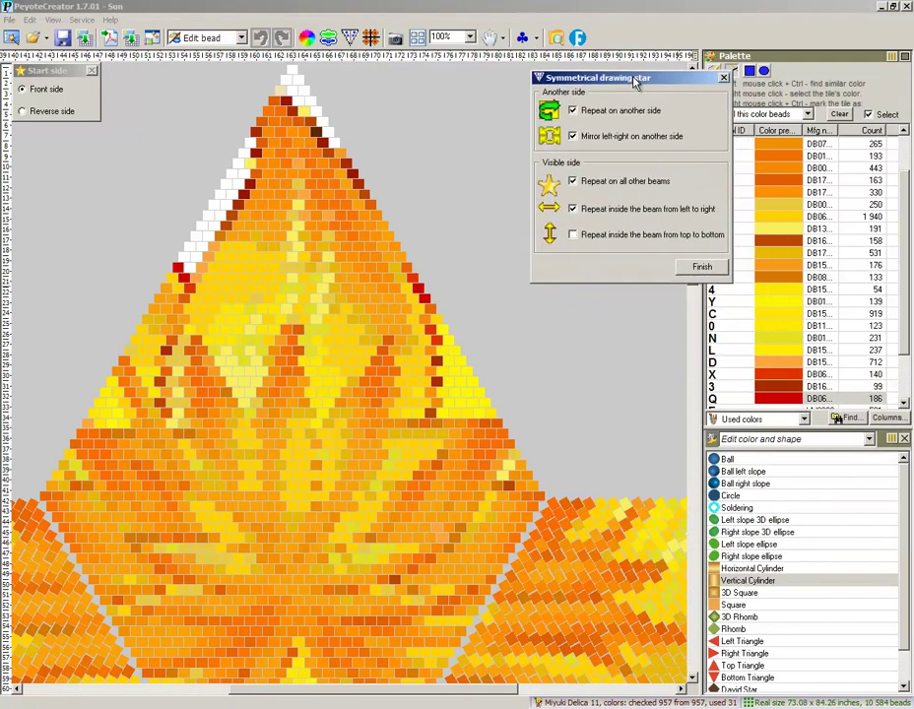
{"action": "left_click", "coordinate": [45, 498]}
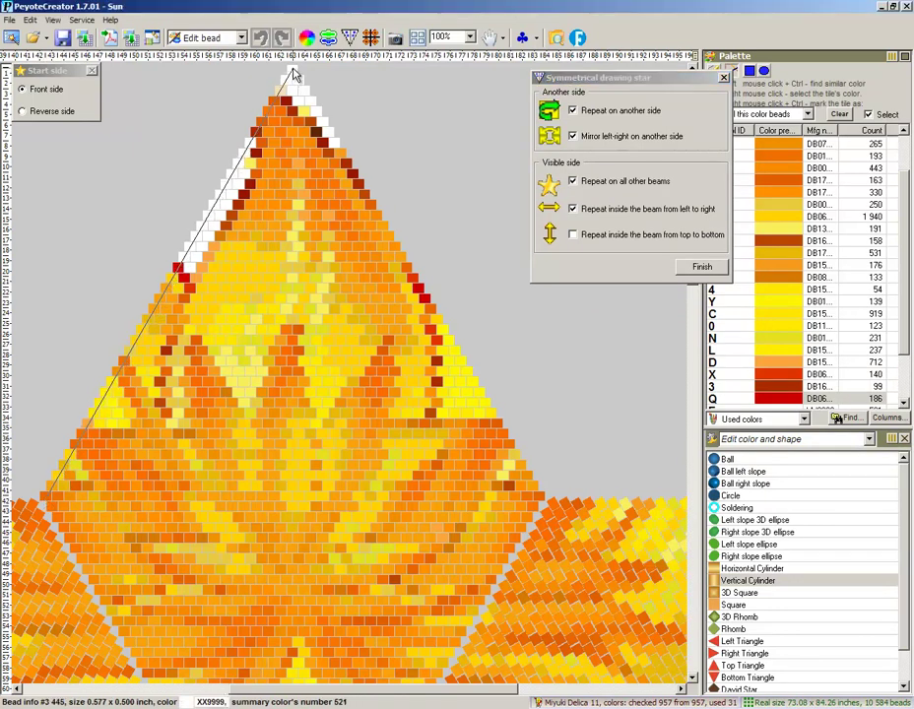
{"action": "left_click", "coordinate": [292, 75]}
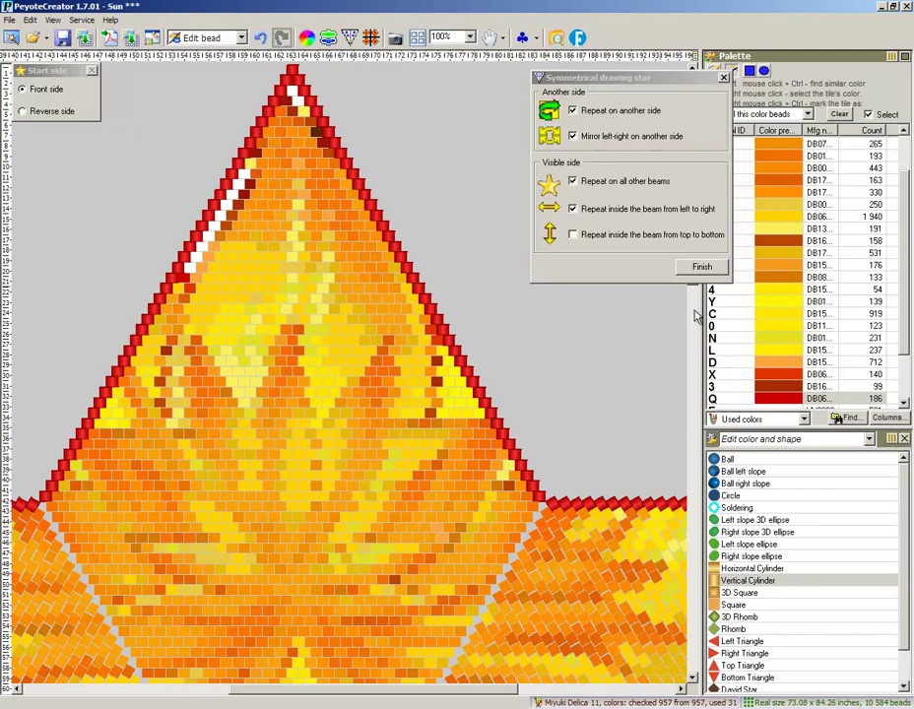
- Pick up the bright red colour M from the right beam
{"action": "left_click_drag", "start_coordinate": [640, 84], "coordinate": [592, 37]}
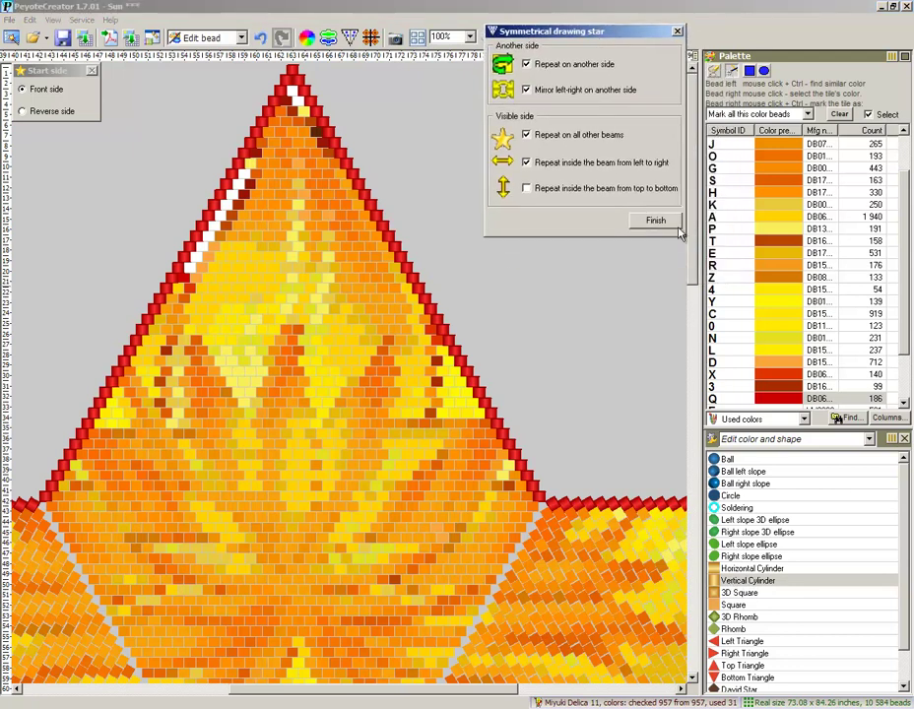
{"action": "scroll", "coordinate": [692, 285], "scroll_direction": "down", "scroll_amount": 1}
{"action": "scroll", "coordinate": [692, 285], "scroll_direction": "down", "scroll_amount": 20}
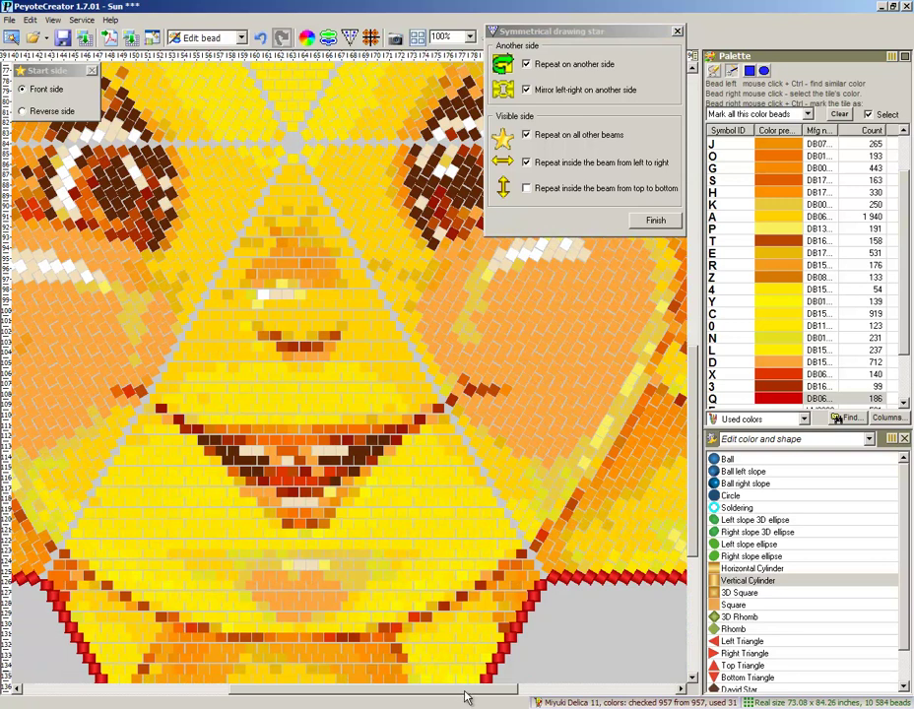
{"action": "left_click_drag", "start_coordinate": [464, 699], "coordinate": [647, 696]}
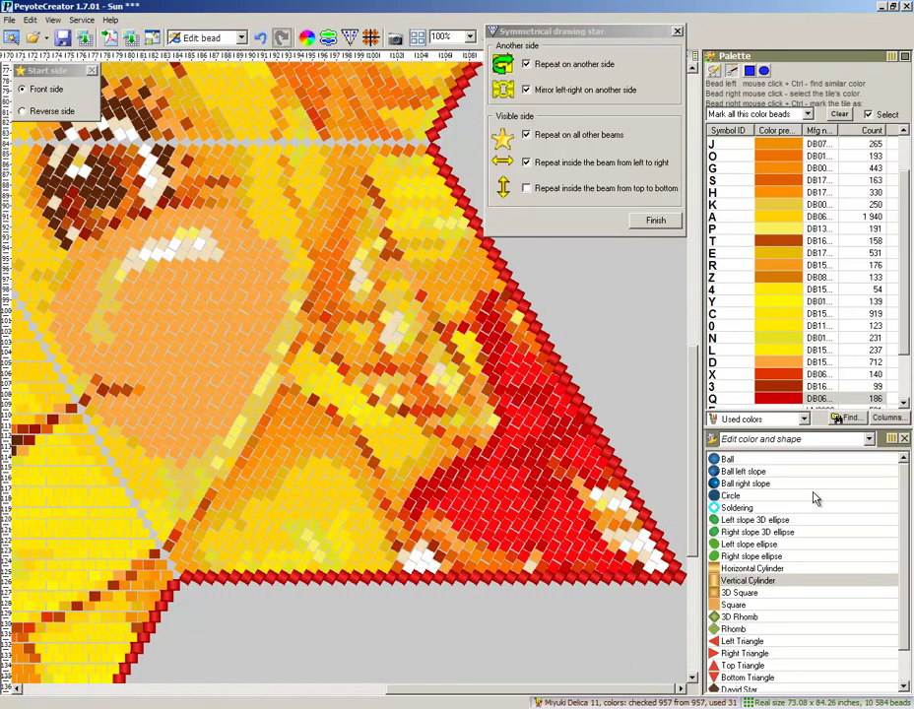
{"action": "right_click", "coordinate": [500, 499]}
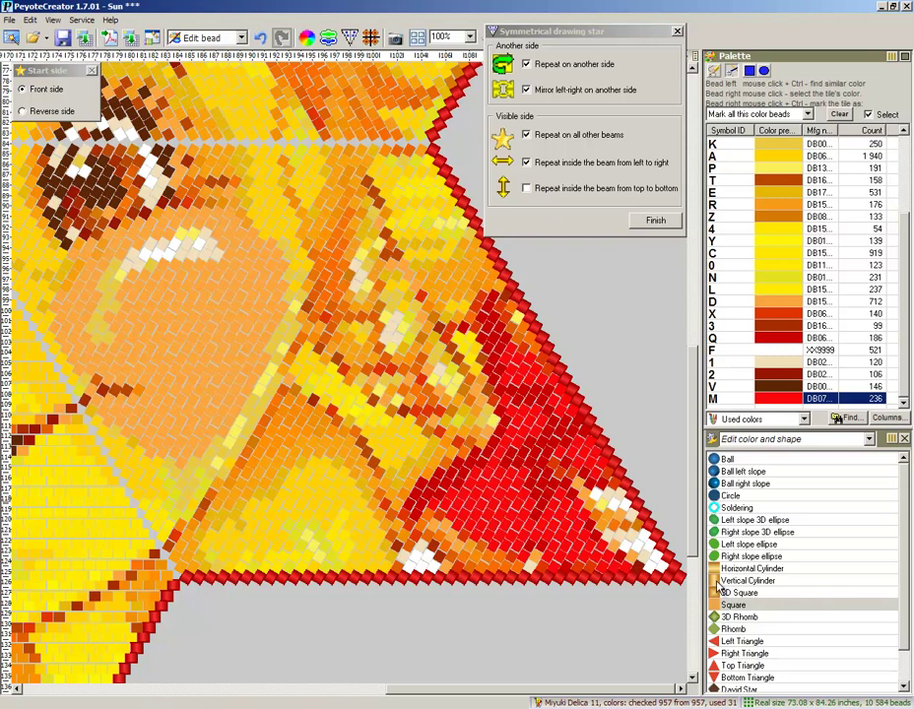
- Switch back to Vertical Cylinder beads and move the symmetry dialog to the left edge
{"action": "scroll", "coordinate": [503, 327], "scroll_direction": "up", "scroll_amount": 5}
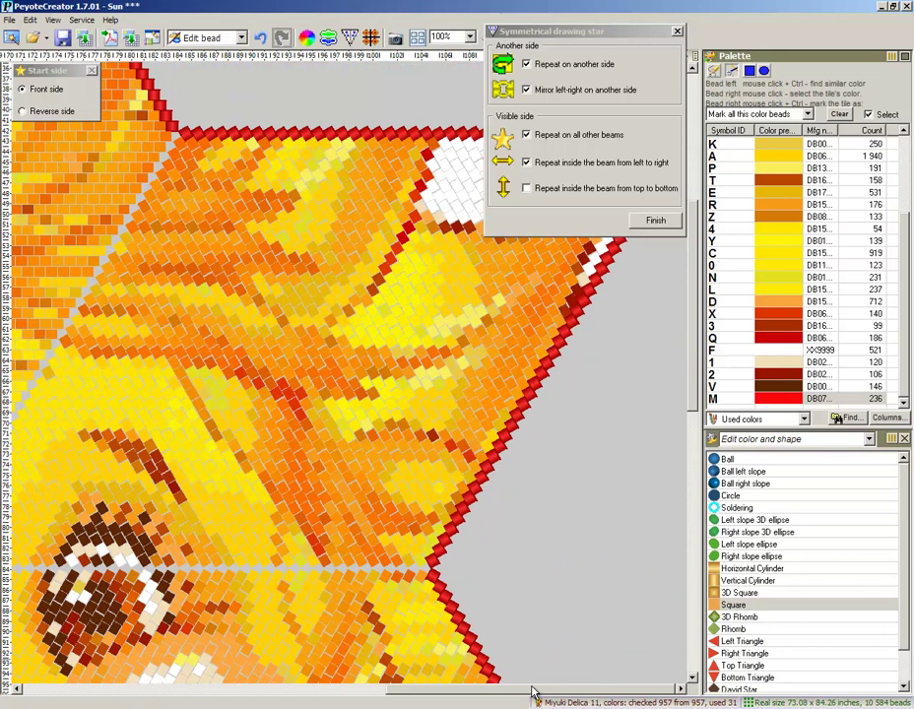
{"action": "left_click_drag", "start_coordinate": [531, 692], "coordinate": [298, 697]}
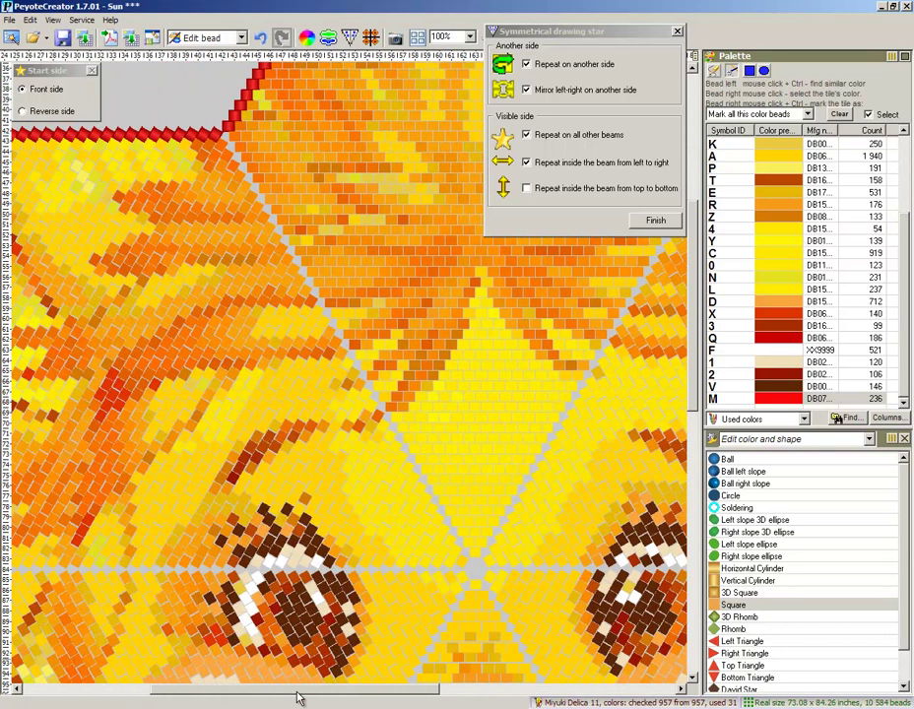
{"action": "left_click", "coordinate": [715, 583]}
{"action": "left_click_drag", "start_coordinate": [697, 374], "coordinate": [690, 258]}
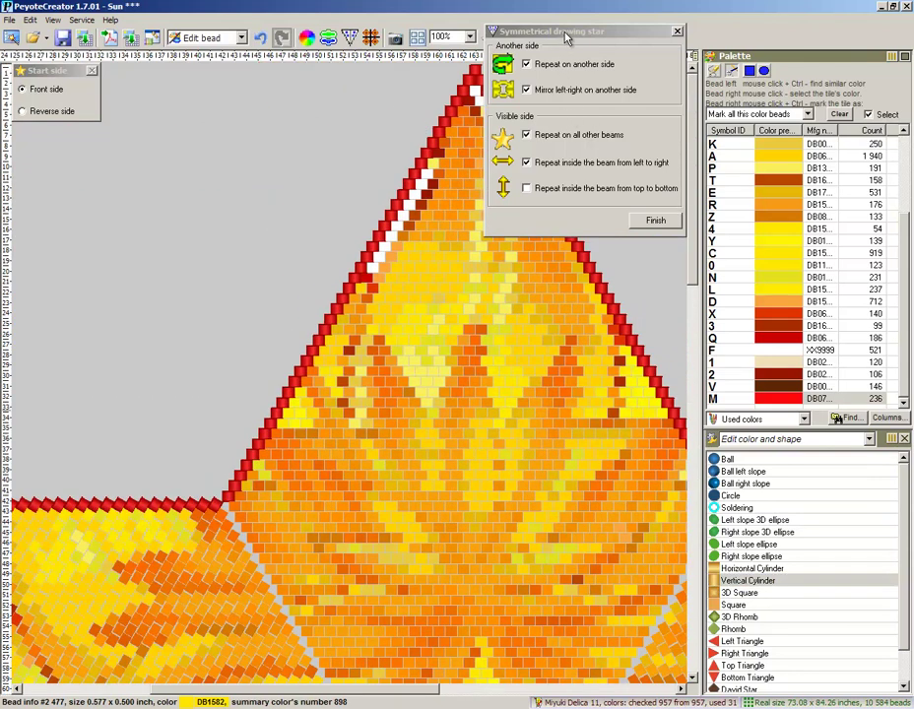
{"action": "left_click_drag", "start_coordinate": [566, 38], "coordinate": [3, 120]}
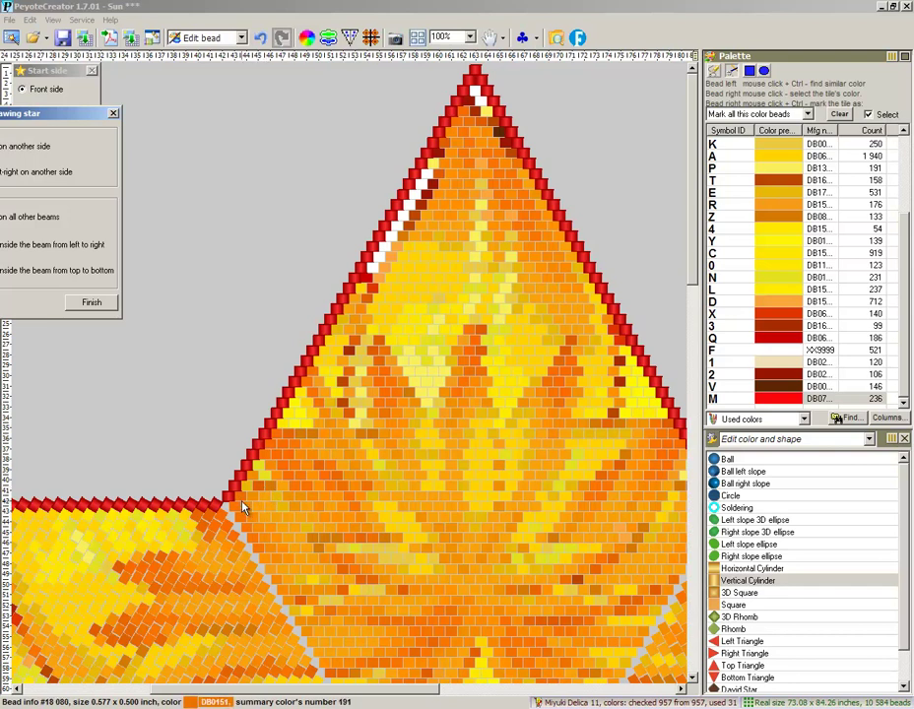
- Redraw the top beam's left edge in red from its lower corner to the tip
{"action": "left_click", "coordinate": [271, 467]}
{"action": "left_click_drag", "start_coordinate": [272, 467], "coordinate": [475, 91]}
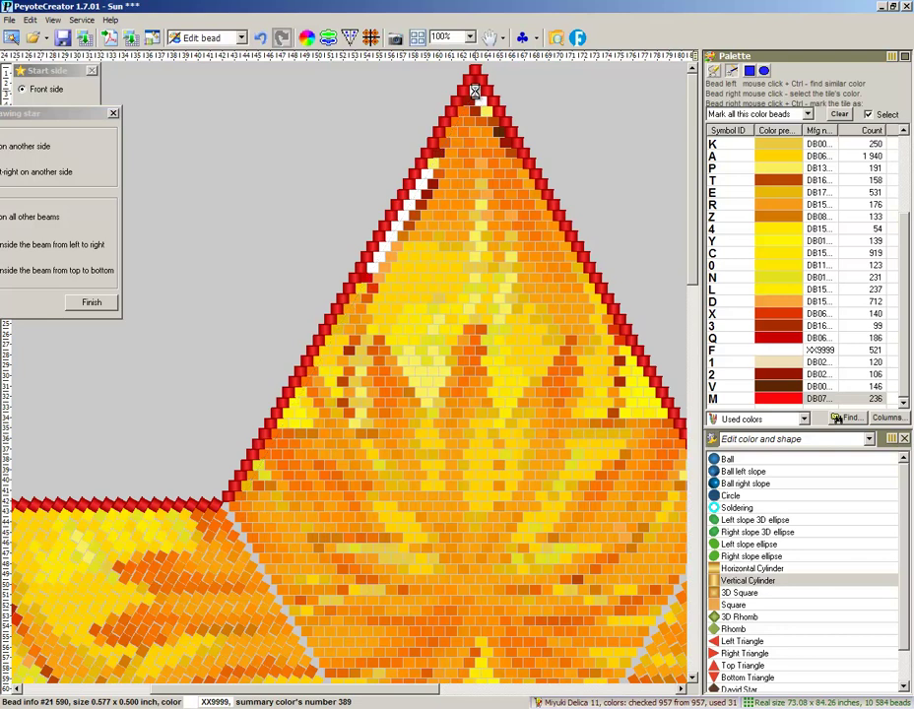
{"action": "left_click", "coordinate": [475, 91]}
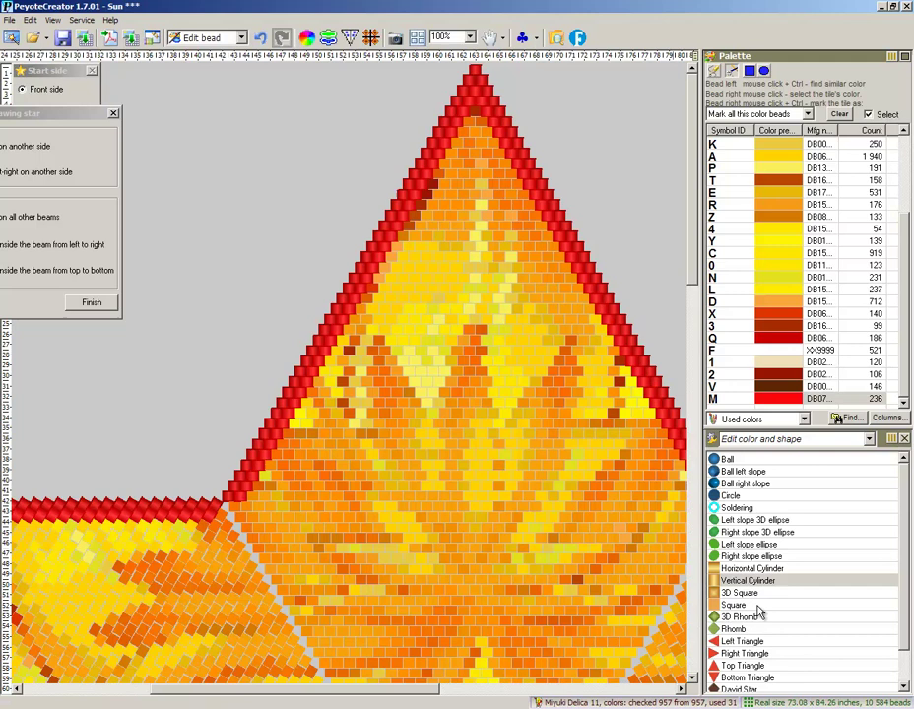
- Switch to Horizontal Cylinder beads and draw a line along the beam's inner left edge
{"action": "left_click", "coordinate": [718, 570]}
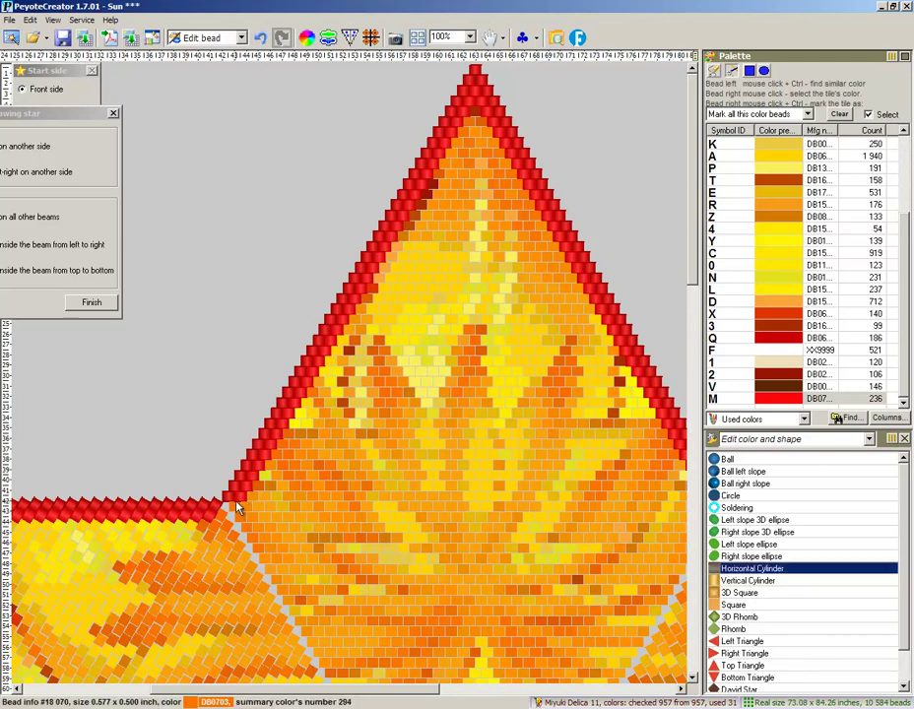
{"action": "left_click", "coordinate": [304, 419]}
{"action": "mouse_move", "coordinate": [306, 420]}
{"action": "left_mouse_down"}
{"action": "mouse_move", "coordinate": [400, 276]}
{"action": "mouse_move", "coordinate": [428, 185]}
{"action": "mouse_move", "coordinate": [436, 210]}
{"action": "mouse_move", "coordinate": [477, 94]}
{"action": "left_mouse_up"}
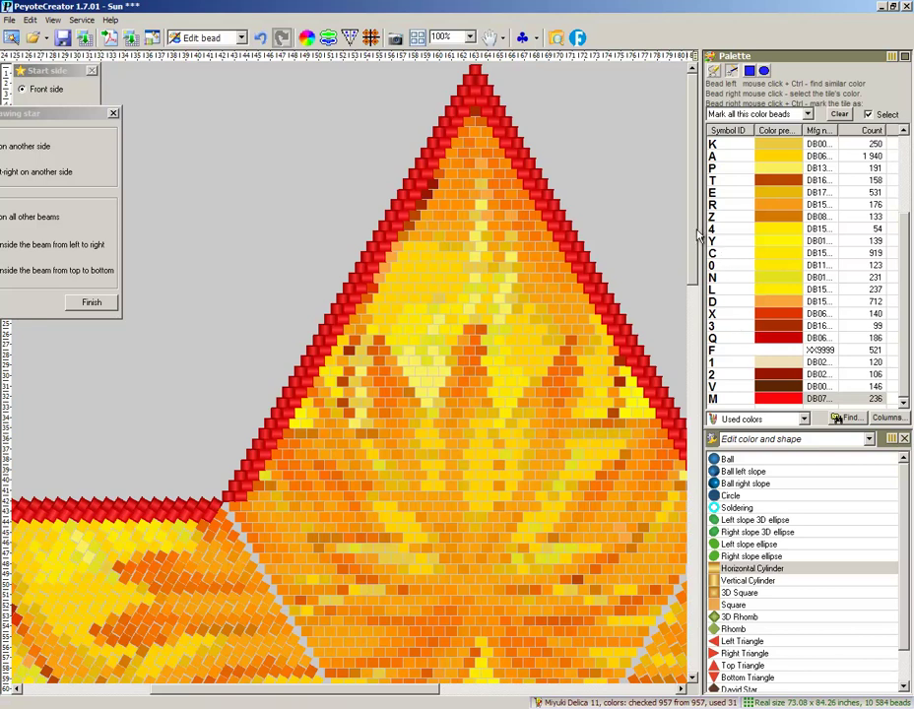
{"action": "scroll", "coordinate": [692, 244], "scroll_direction": "down", "scroll_amount": 5}
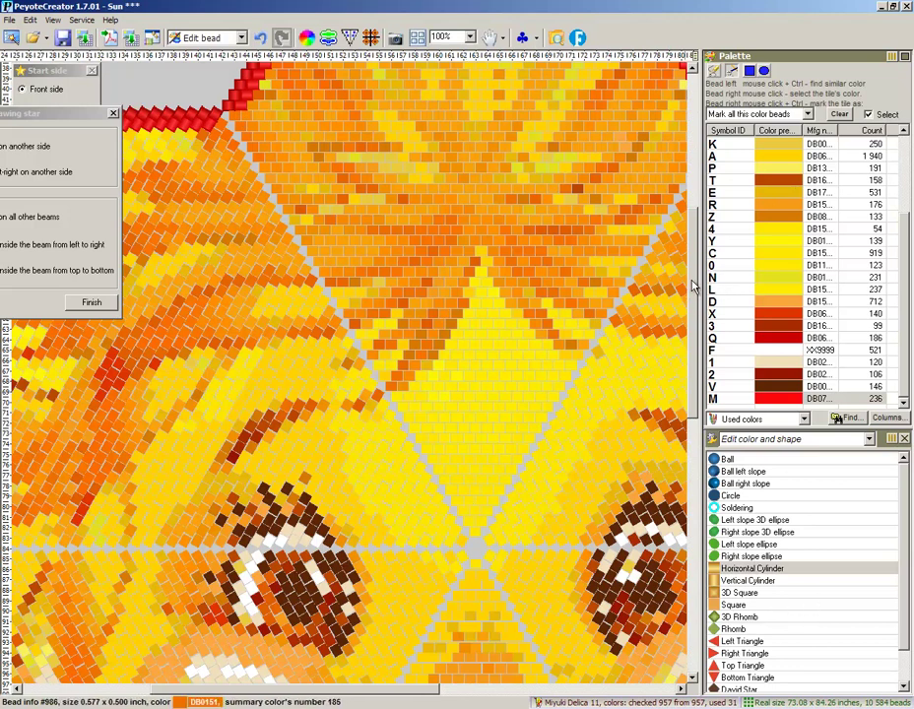
- Apply 3D Square bead shapes along the beam's boundary lines from its bottom point
{"action": "scroll", "coordinate": [504, 207], "scroll_direction": "up", "scroll_amount": 2}
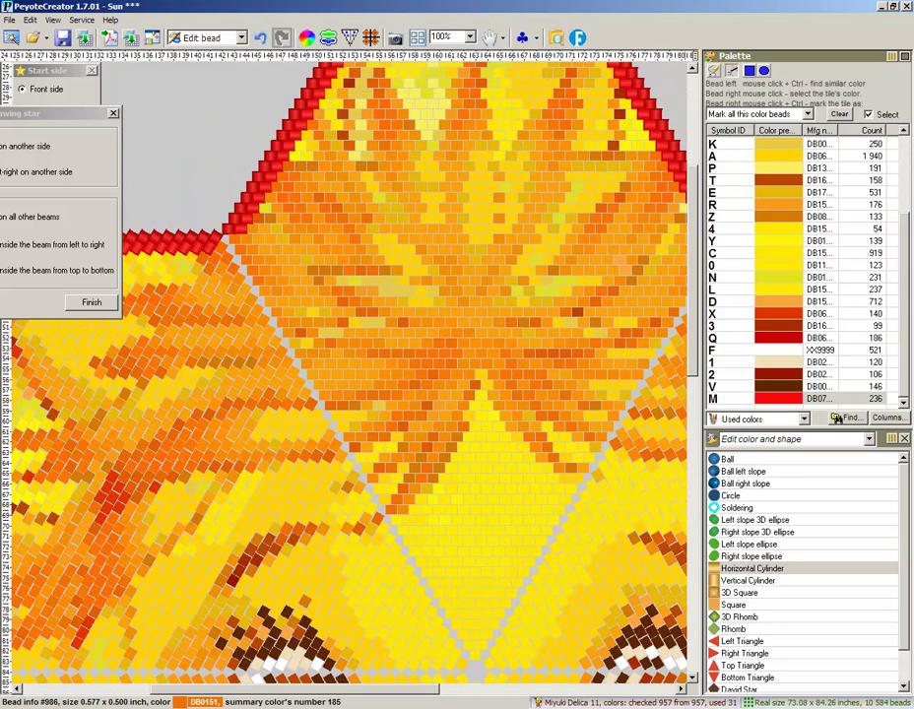
{"action": "left_click", "coordinate": [870, 440]}
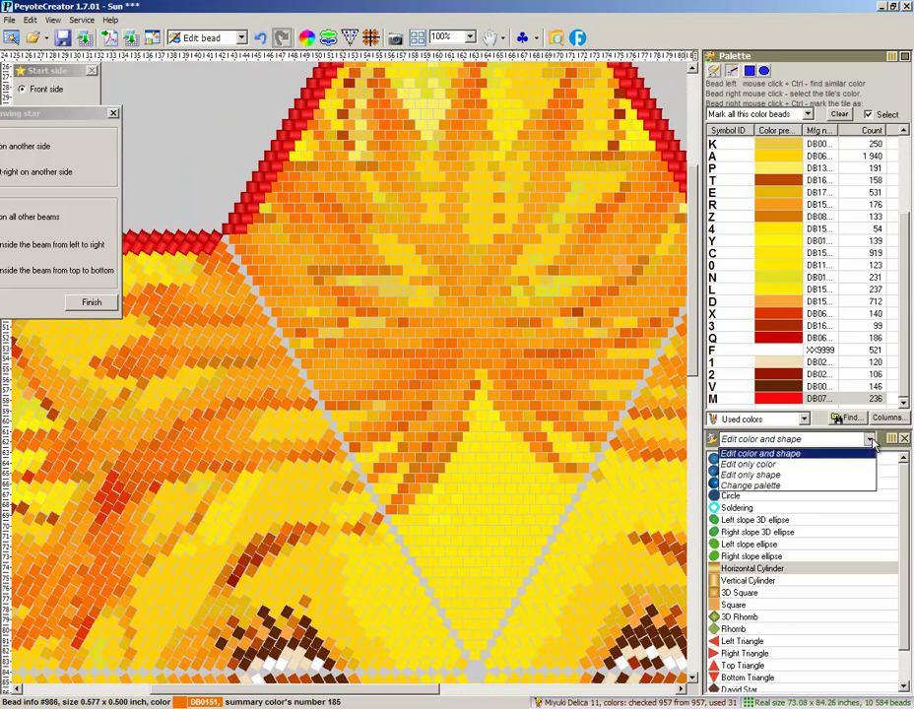
{"action": "left_click", "coordinate": [734, 475]}
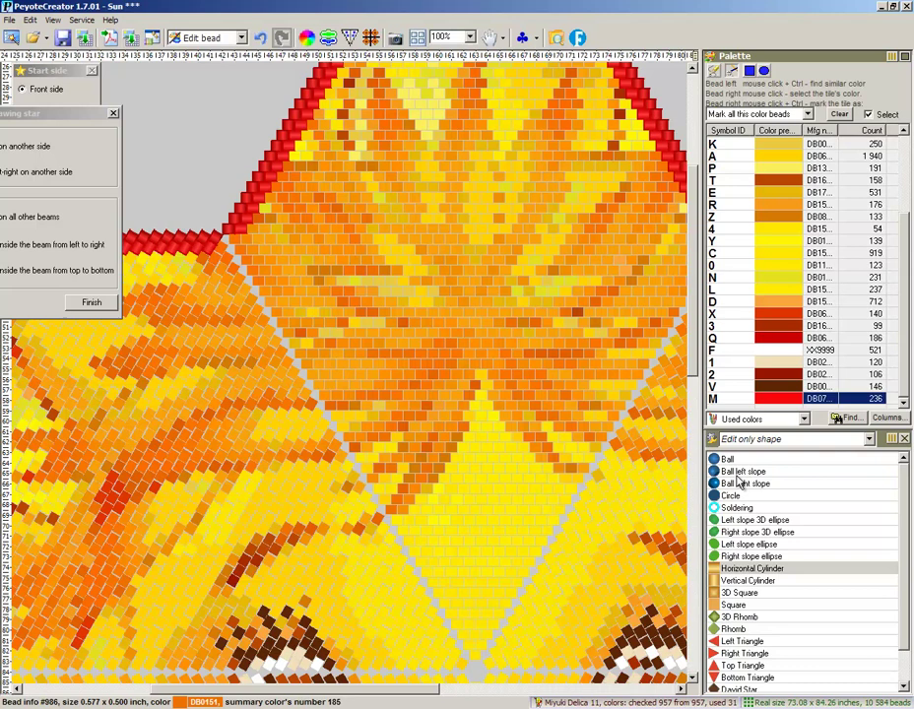
{"action": "left_click", "coordinate": [716, 593]}
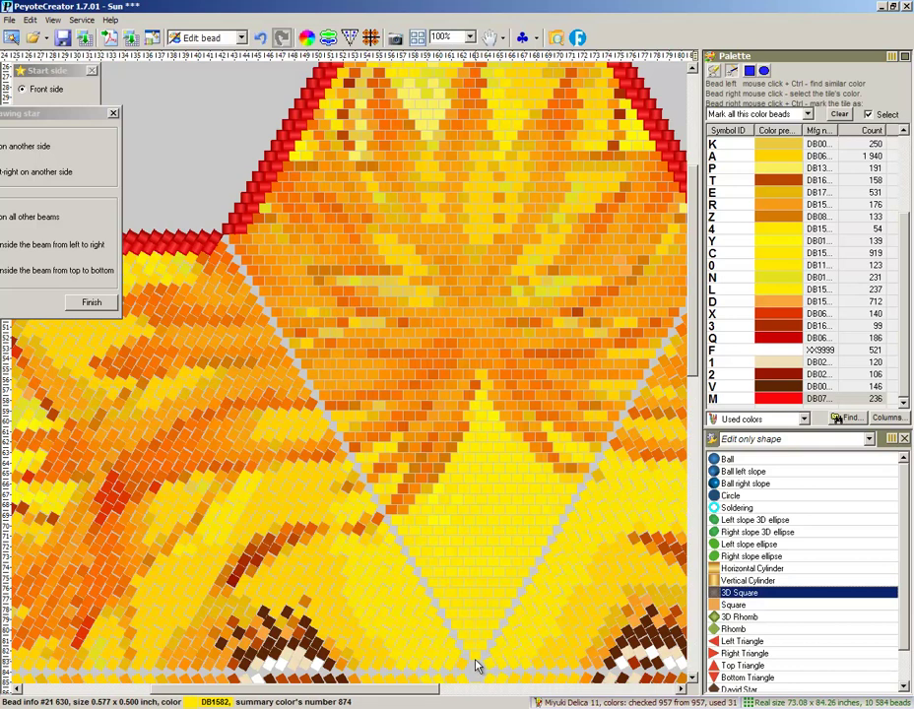
{"action": "left_click_drag", "start_coordinate": [475, 657], "coordinate": [235, 241]}
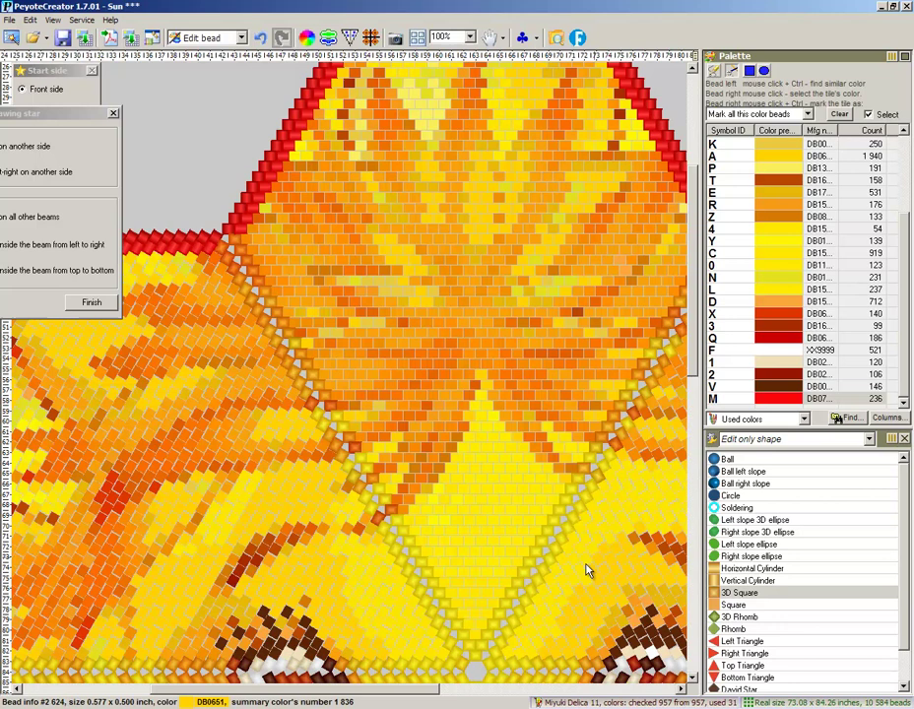
{"action": "left_click_drag", "start_coordinate": [473, 643], "coordinate": [248, 240]}
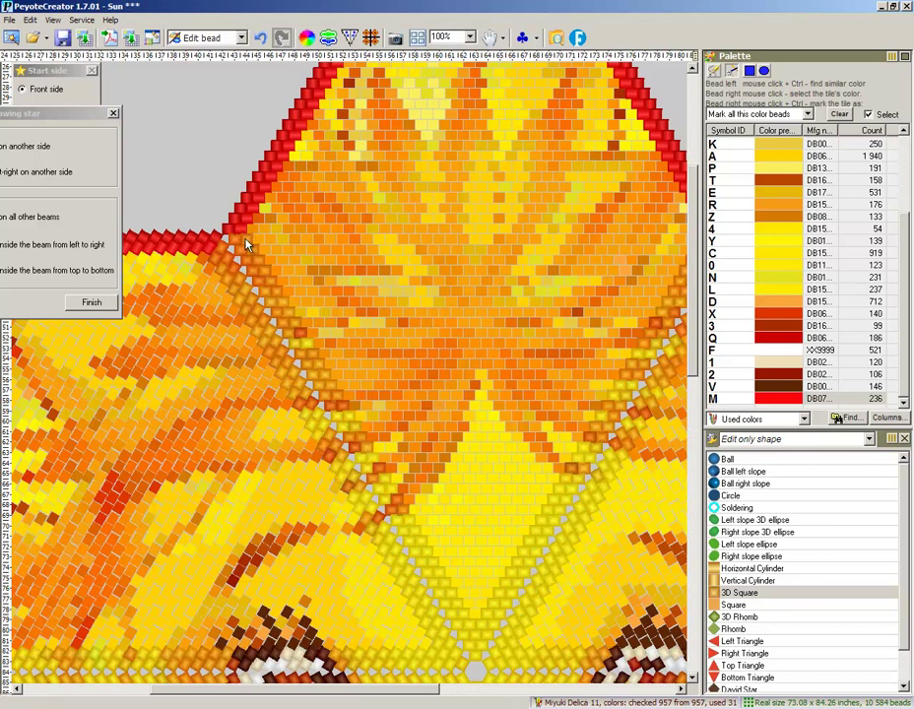
- Bring the Symmetrical drawing star panel back into view
{"action": "scroll", "coordinate": [694, 246], "scroll_direction": "up", "scroll_amount": 3}
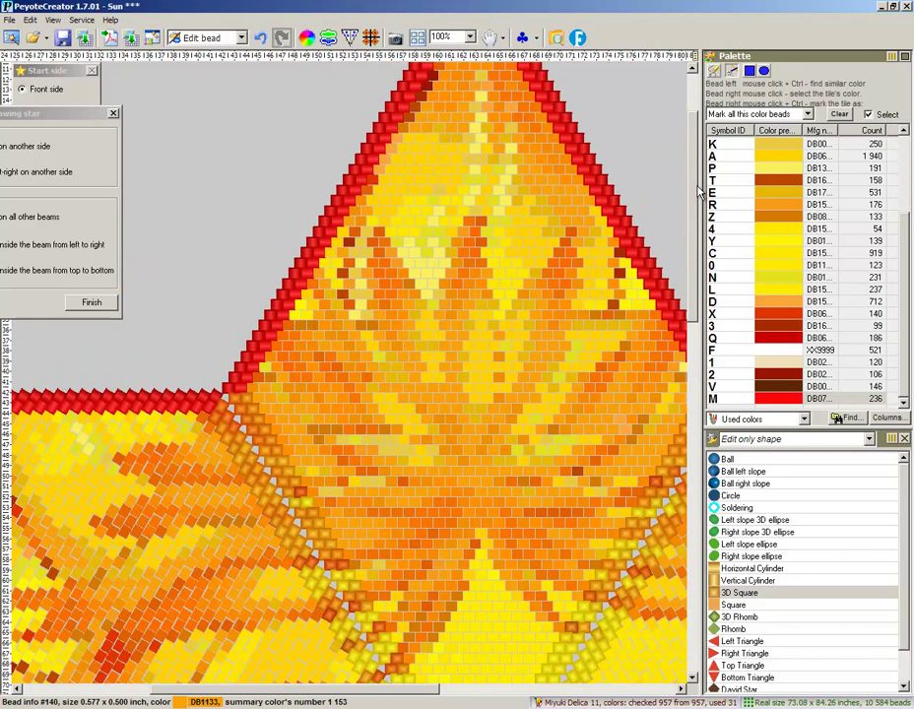
{"action": "left_click_drag", "start_coordinate": [398, 694], "coordinate": [491, 694]}
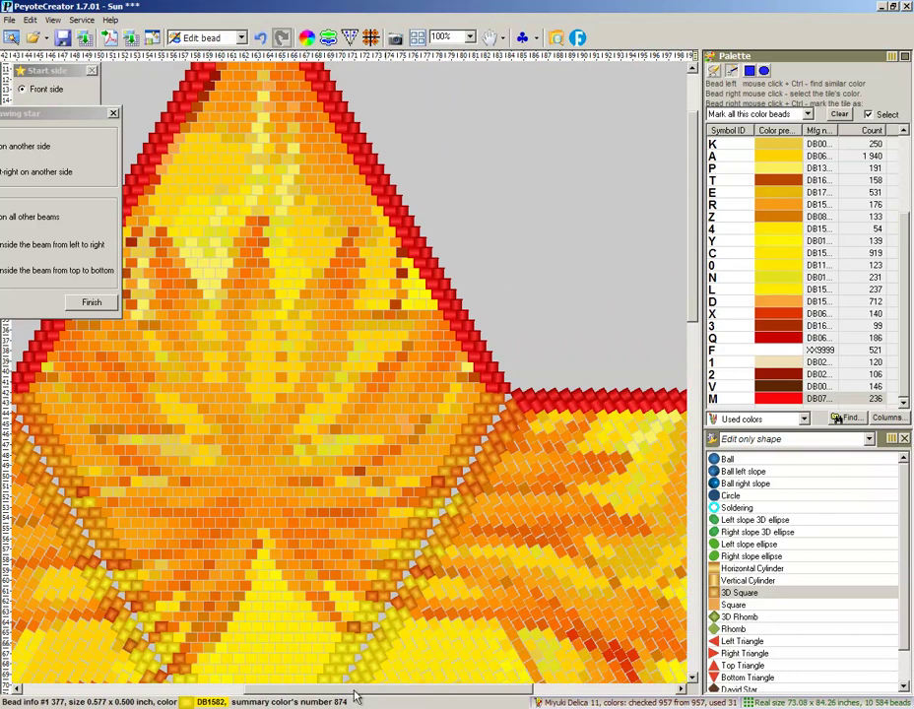
{"action": "left_click_drag", "start_coordinate": [377, 695], "coordinate": [322, 695]}
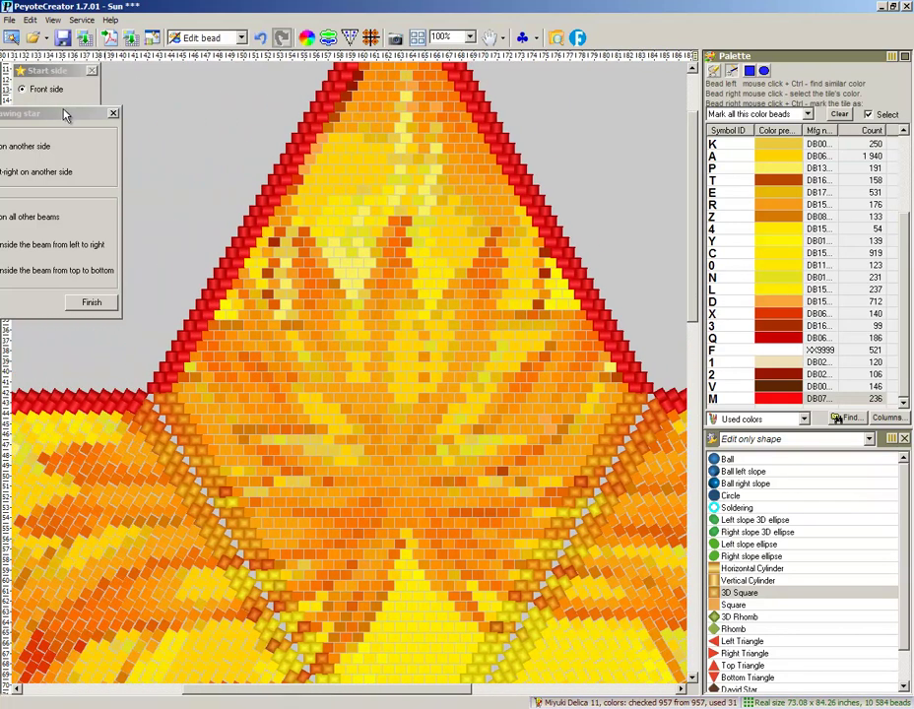
{"action": "mouse_move", "coordinate": [25, 114]}
{"action": "left_mouse_down"}
{"action": "mouse_move", "coordinate": [112, 36]}
{"action": "mouse_move", "coordinate": [199, 35]}
{"action": "left_mouse_up"}
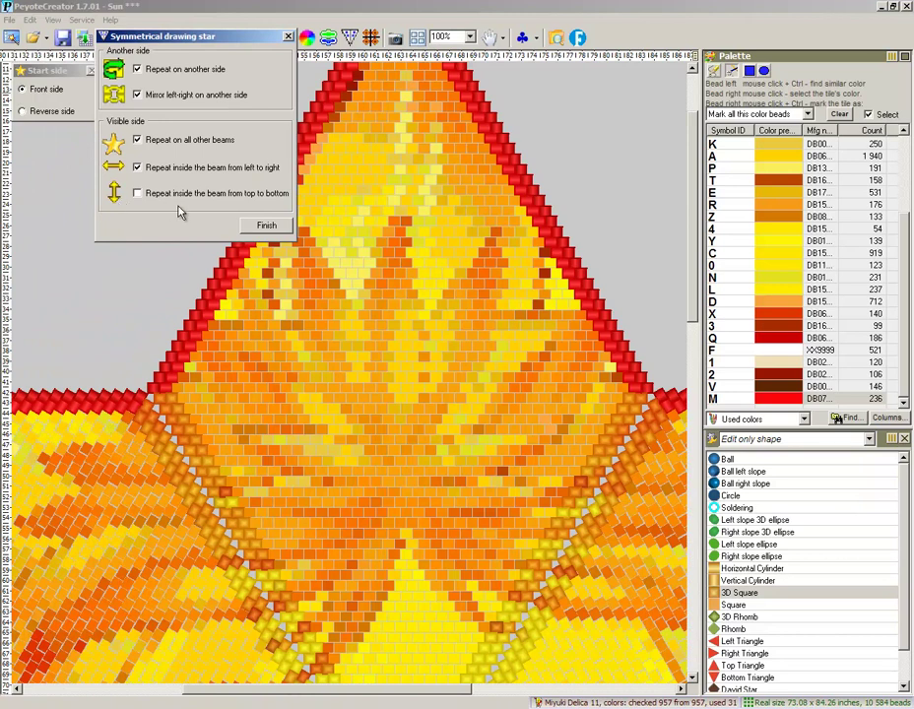
- Turn on 'Repeat inside the beam from top to bottom' and sample a bead's shape
{"action": "left_click", "coordinate": [144, 196]}
{"action": "mouse_move", "coordinate": [187, 37]}
{"action": "left_mouse_down"}
{"action": "mouse_move", "coordinate": [91, 42]}
{"action": "mouse_move", "coordinate": [103, 69]}
{"action": "mouse_move", "coordinate": [97, 72]}
{"action": "left_mouse_up"}
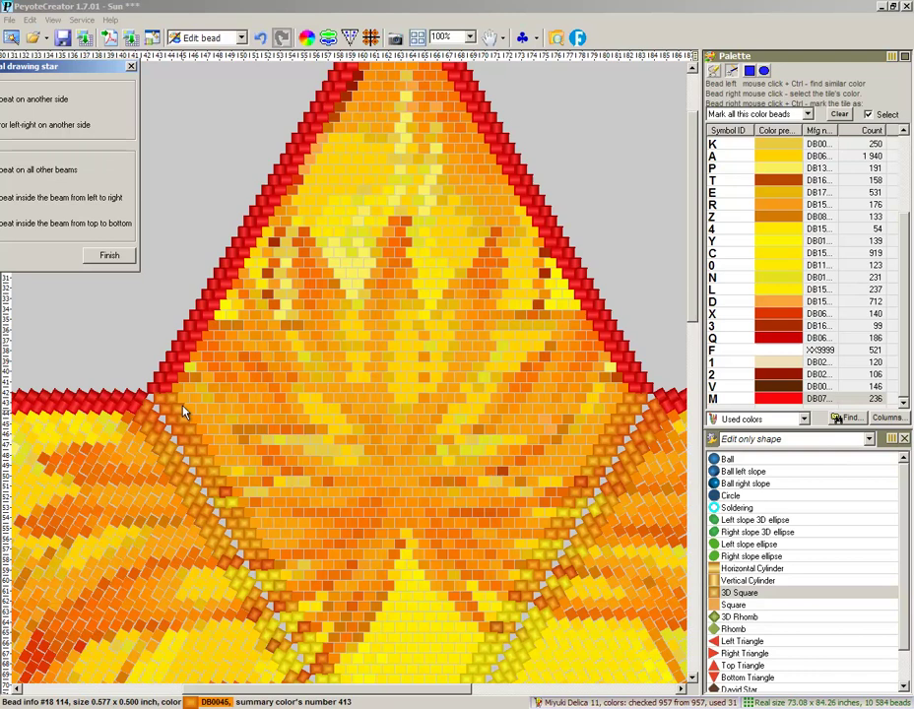
{"action": "right_click", "coordinate": [165, 386]}
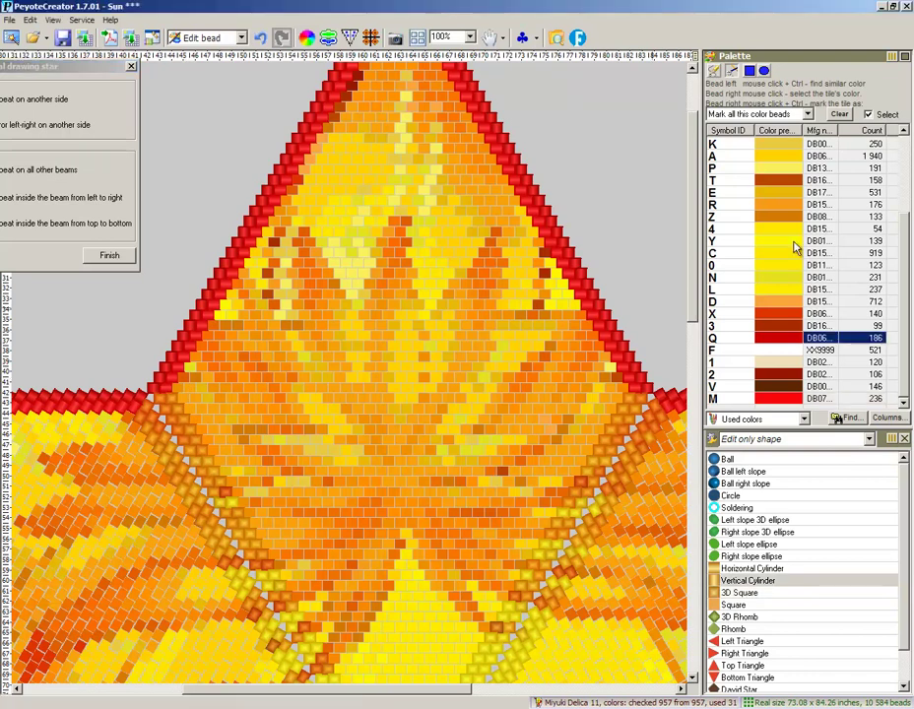
- Reshape the beads along the beam's lower-left red edge up to the apex
{"action": "scroll", "coordinate": [698, 251], "scroll_direction": "up", "scroll_amount": 1}
{"action": "scroll", "coordinate": [698, 251], "scroll_direction": "up", "scroll_amount": 3}
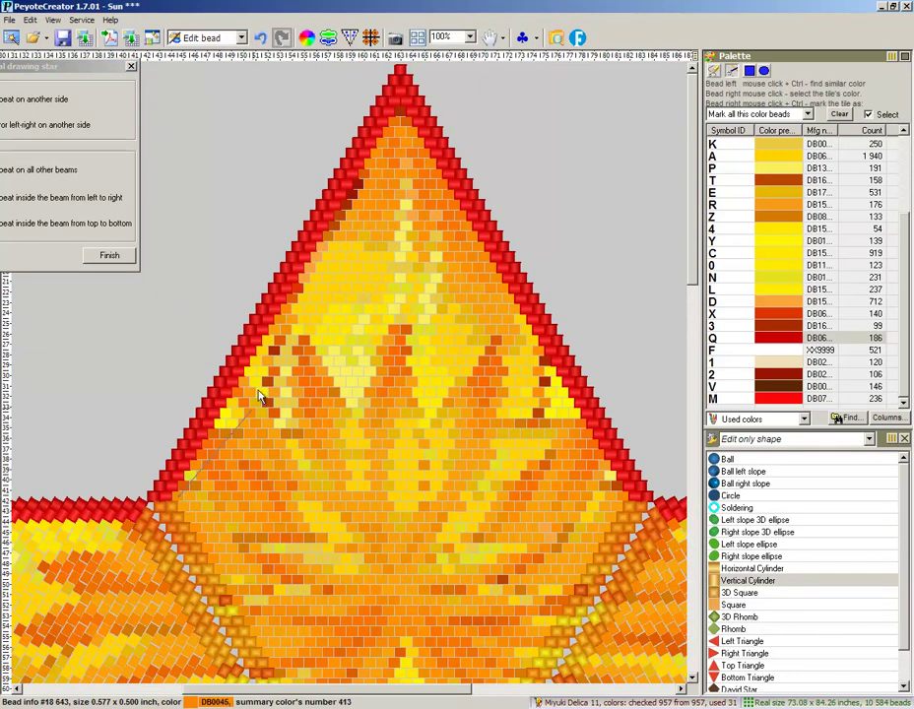
{"action": "left_click_drag", "start_coordinate": [183, 503], "coordinate": [399, 112]}
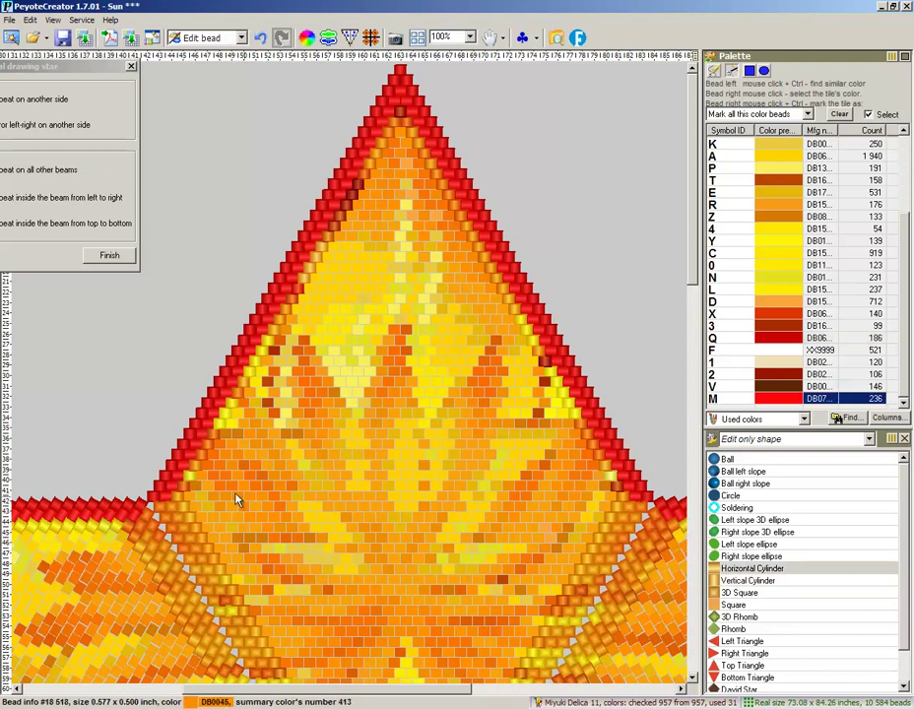
{"action": "left_click_drag", "start_coordinate": [194, 504], "coordinate": [405, 143]}
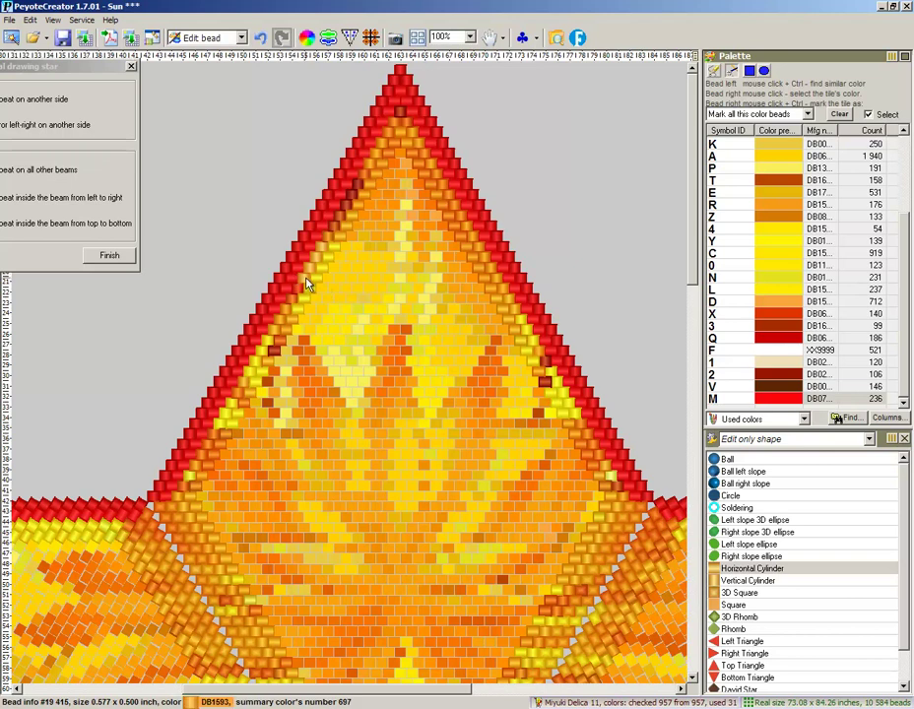
- Sample another bead and reshape two more bands toward the beam tip with it
{"action": "right_click", "coordinate": [306, 383]}
{"action": "left_click_drag", "start_coordinate": [202, 504], "coordinate": [402, 153]}
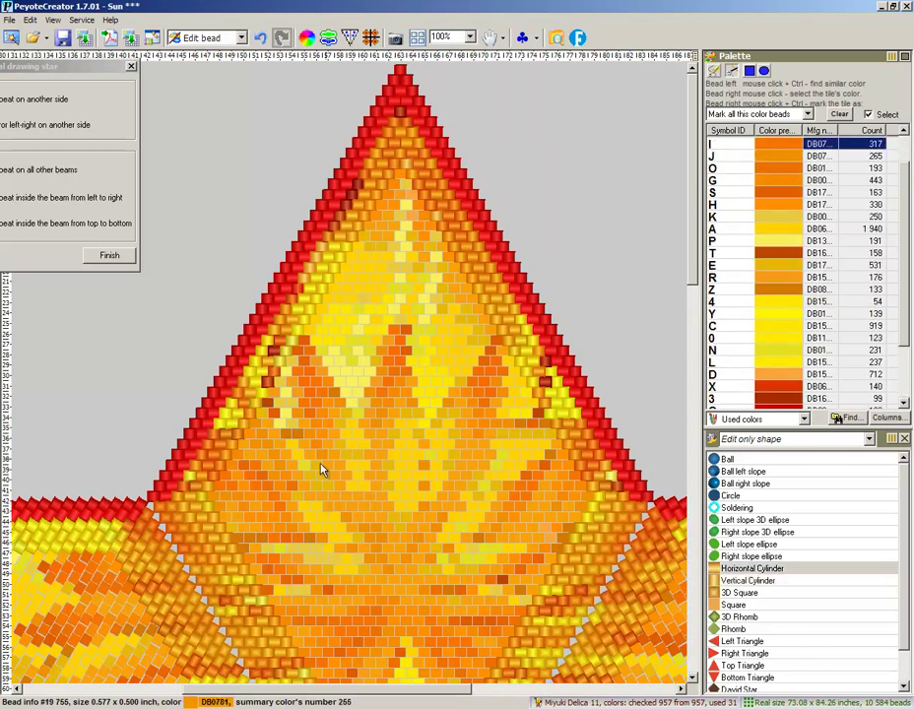
{"action": "left_click", "coordinate": [215, 502]}
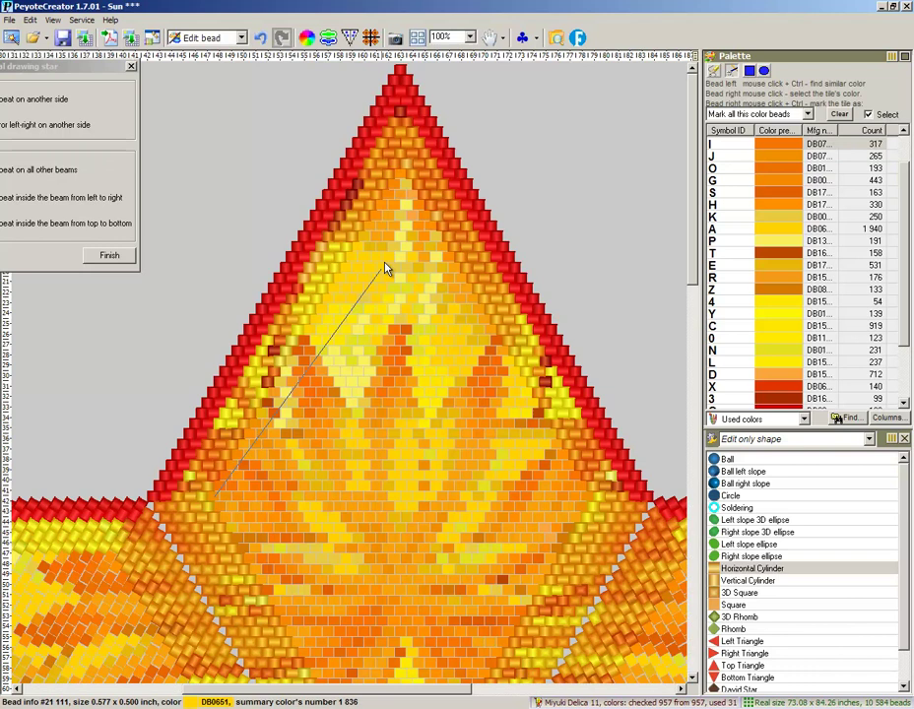
{"action": "left_click", "coordinate": [399, 179]}
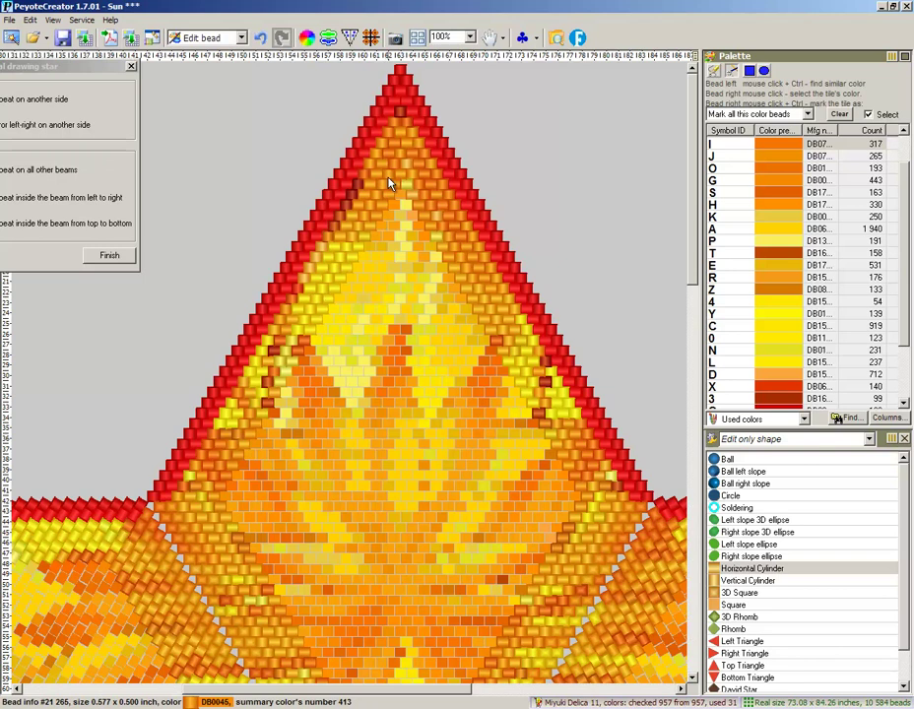
- Reshape another band from the beam base to the tip as Vertical Cylinders
{"action": "key", "text": "Down"}
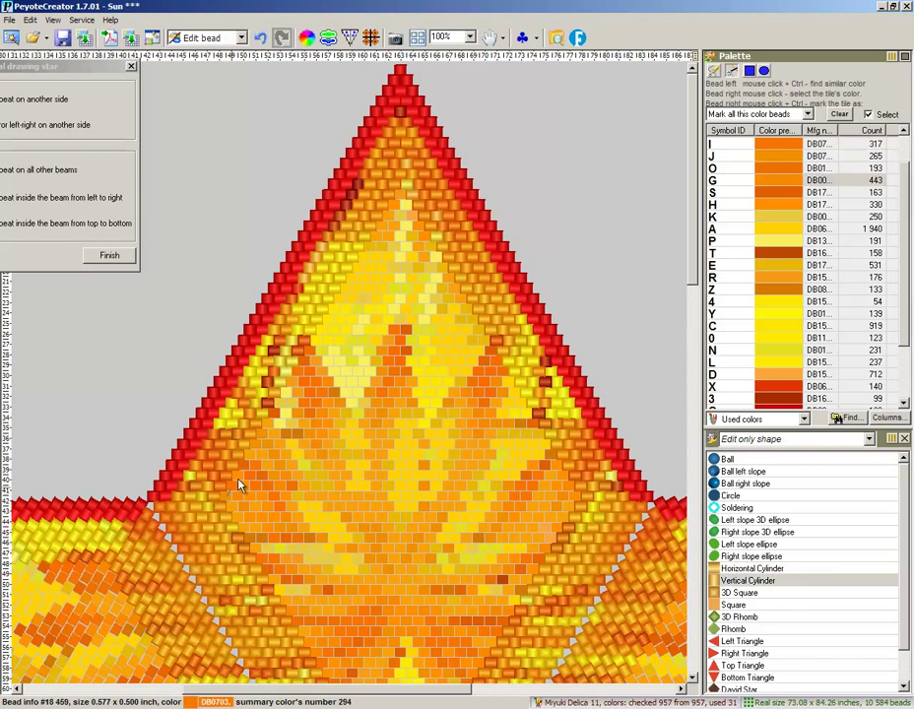
{"action": "left_click", "coordinate": [237, 483]}
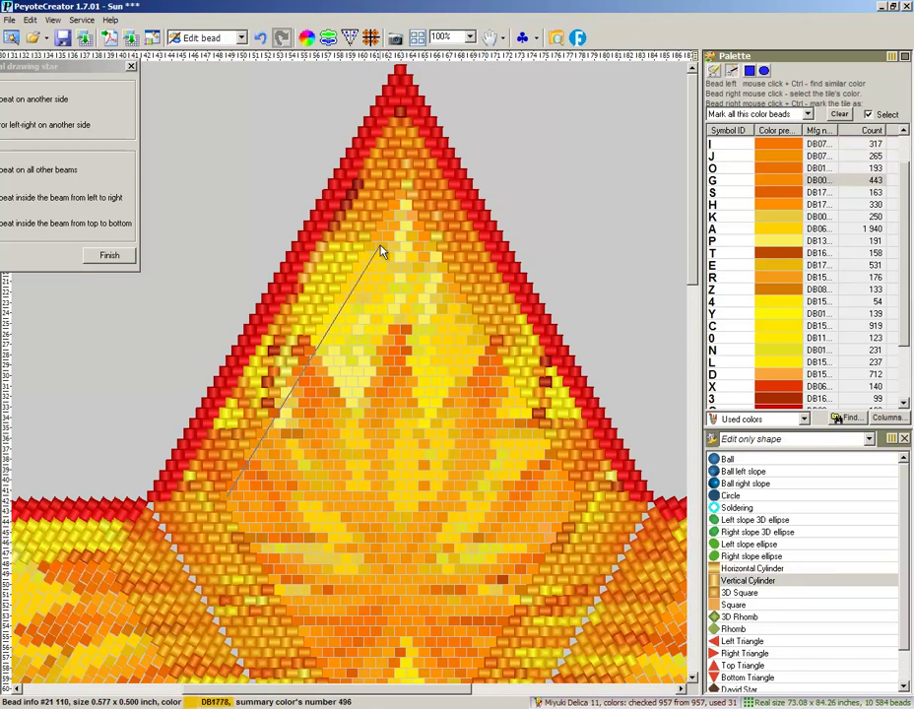
{"action": "left_click", "coordinate": [402, 198]}
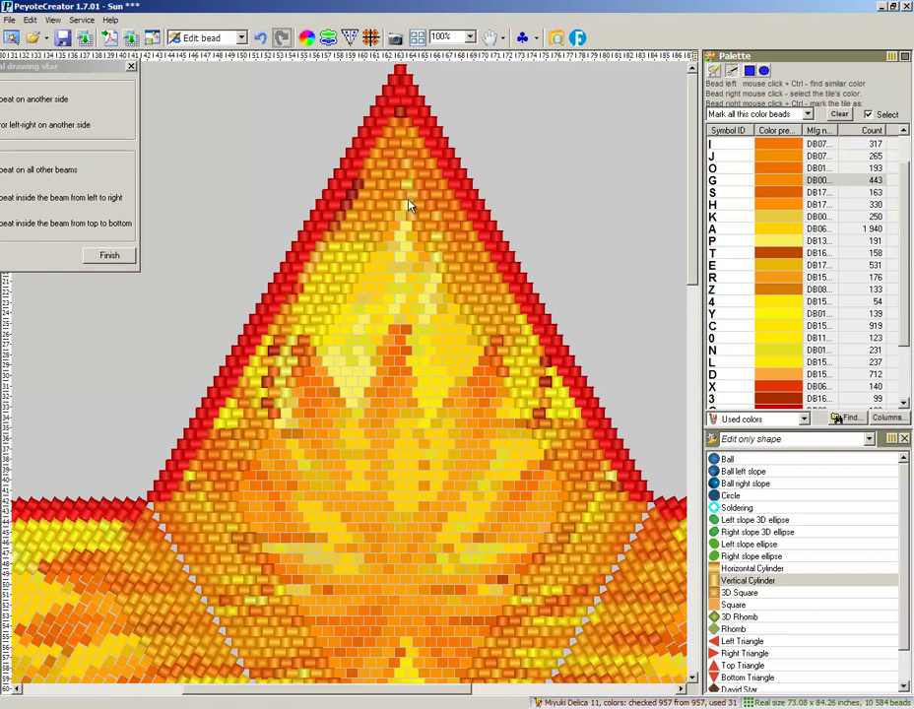
- Fill two bands toward the tip with Ball left slope and Right slope 3D ellipse beads
{"action": "left_click", "coordinate": [721, 472]}
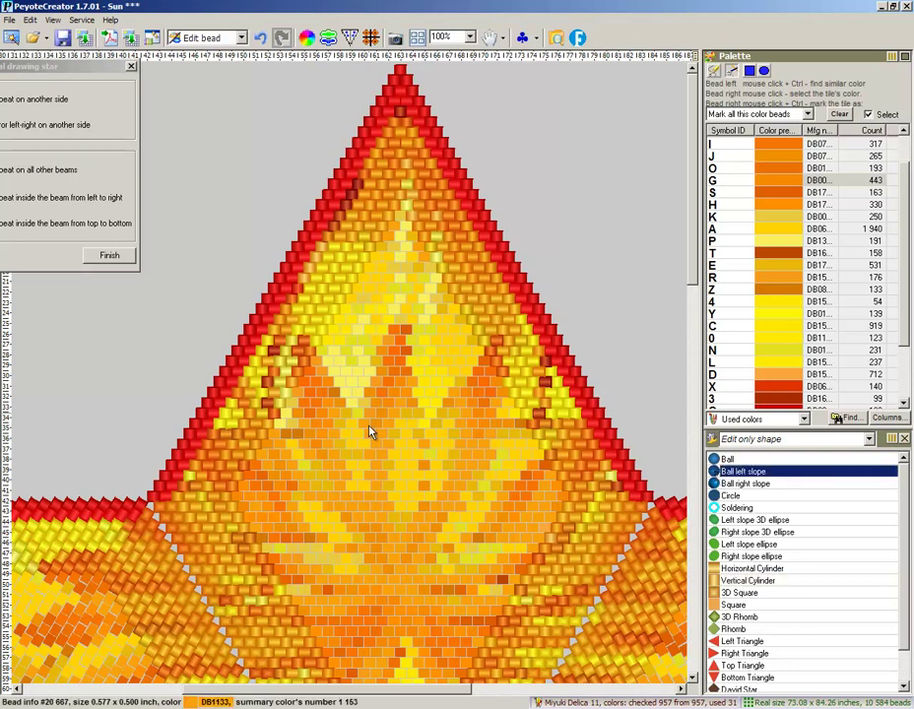
{"action": "left_click_drag", "start_coordinate": [239, 504], "coordinate": [399, 218]}
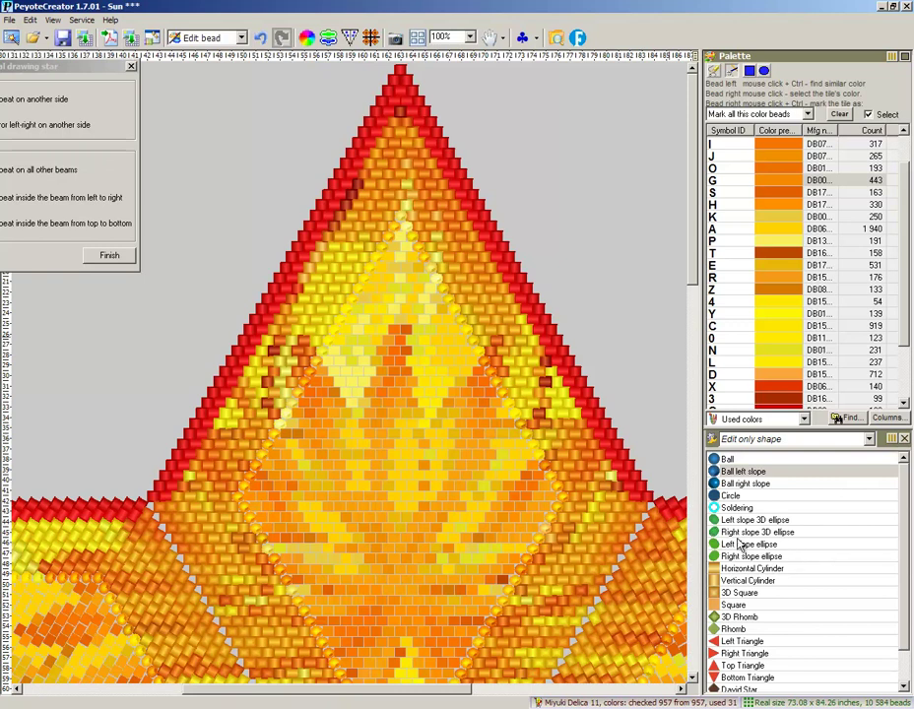
{"action": "left_click", "coordinate": [728, 533]}
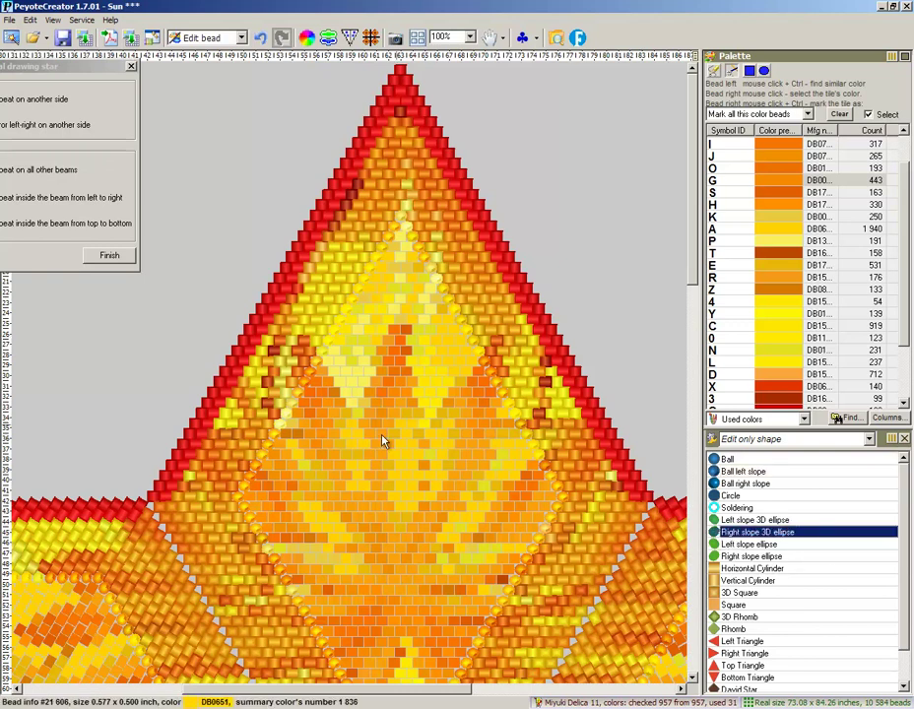
{"action": "left_click_drag", "start_coordinate": [249, 501], "coordinate": [400, 238]}
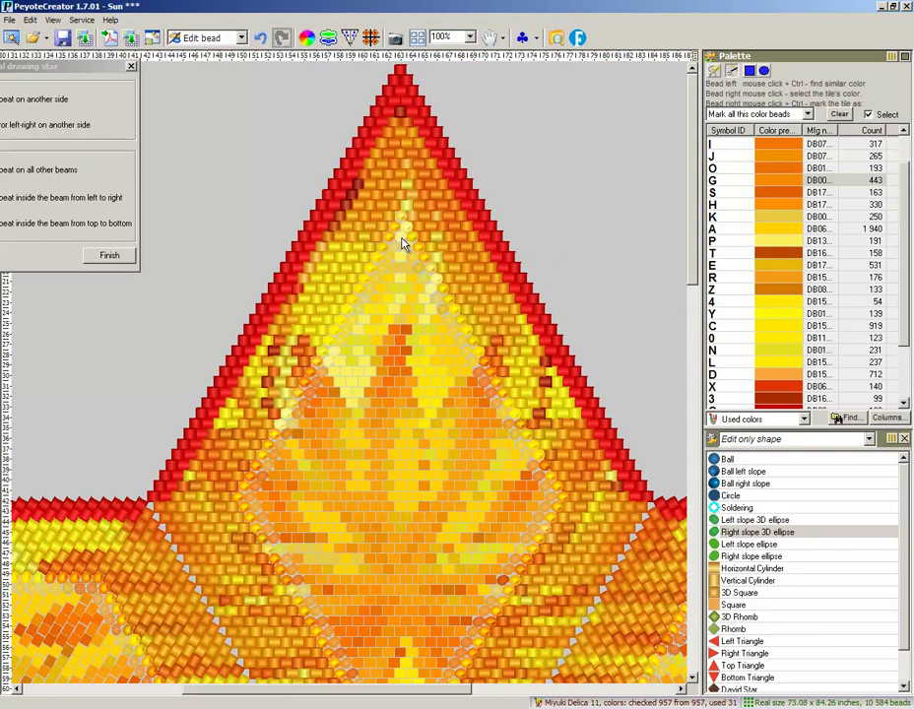
- Fill the next two inner bands with Soldering and Ball right slope beads
{"action": "left_click", "coordinate": [734, 508]}
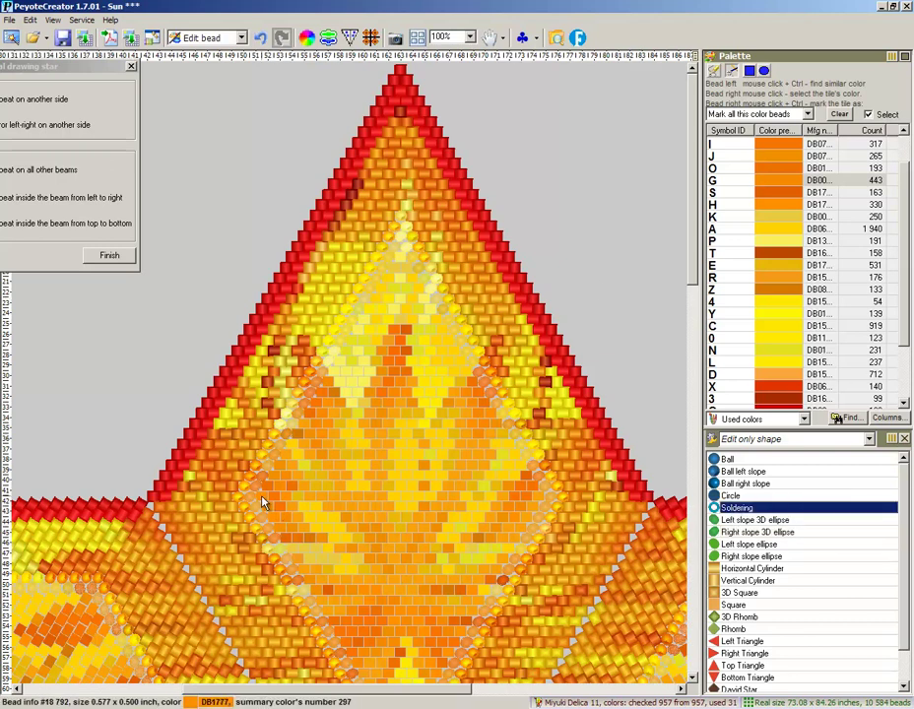
{"action": "left_click_drag", "start_coordinate": [263, 503], "coordinate": [401, 257]}
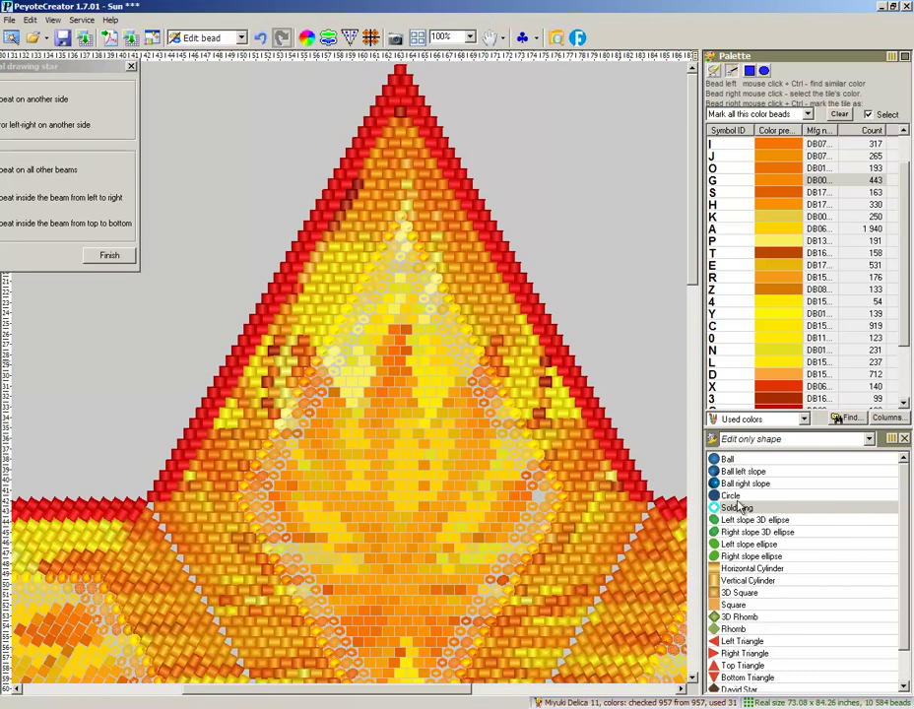
{"action": "left_click", "coordinate": [739, 484]}
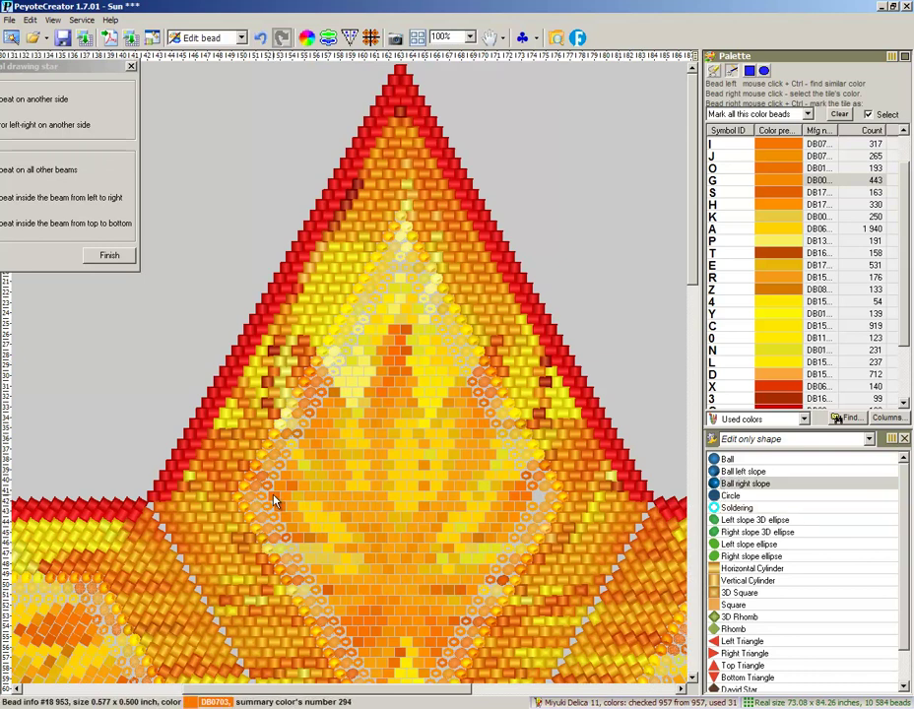
{"action": "mouse_move", "coordinate": [275, 501]}
{"action": "left_mouse_down"}
{"action": "mouse_move", "coordinate": [387, 285]}
{"action": "mouse_move", "coordinate": [404, 305]}
{"action": "mouse_move", "coordinate": [402, 276]}
{"action": "left_mouse_up"}
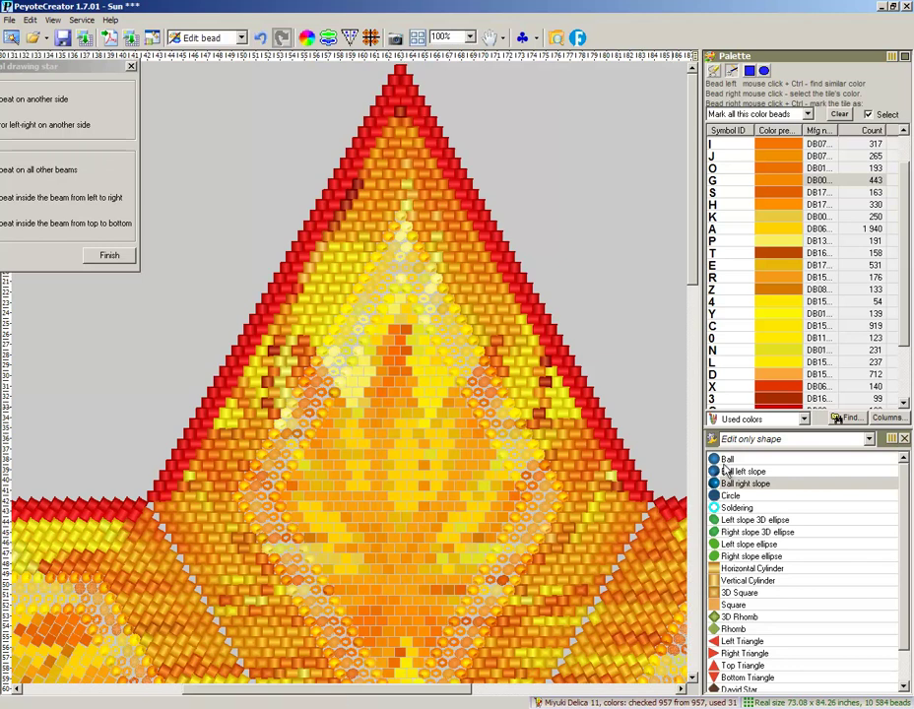
- Turn a band at the top beam's centre into Ball beads
{"action": "left_click", "coordinate": [720, 460]}
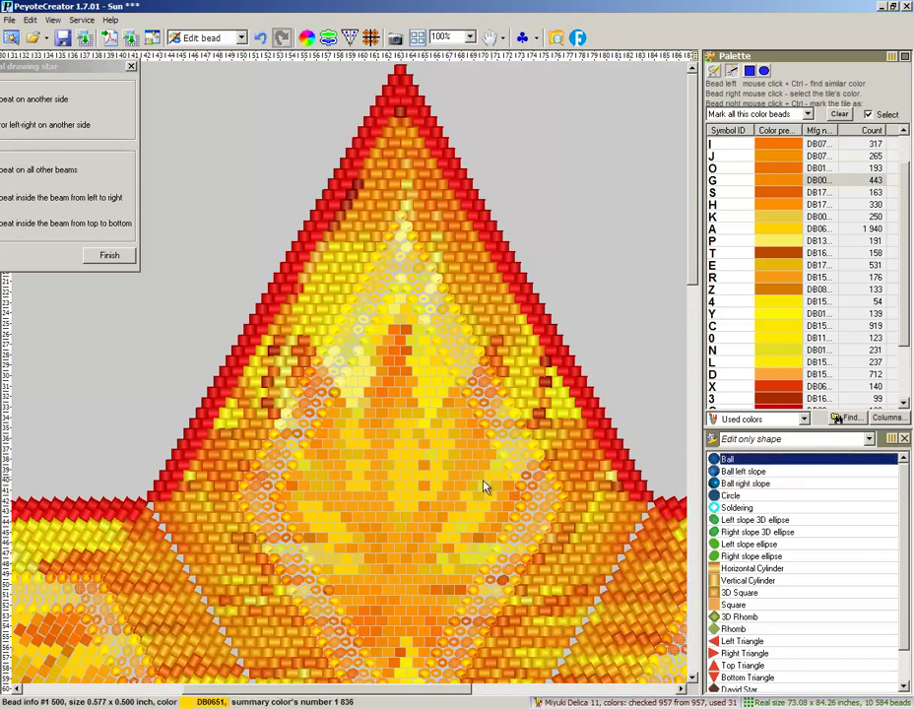
{"action": "left_click", "coordinate": [290, 491]}
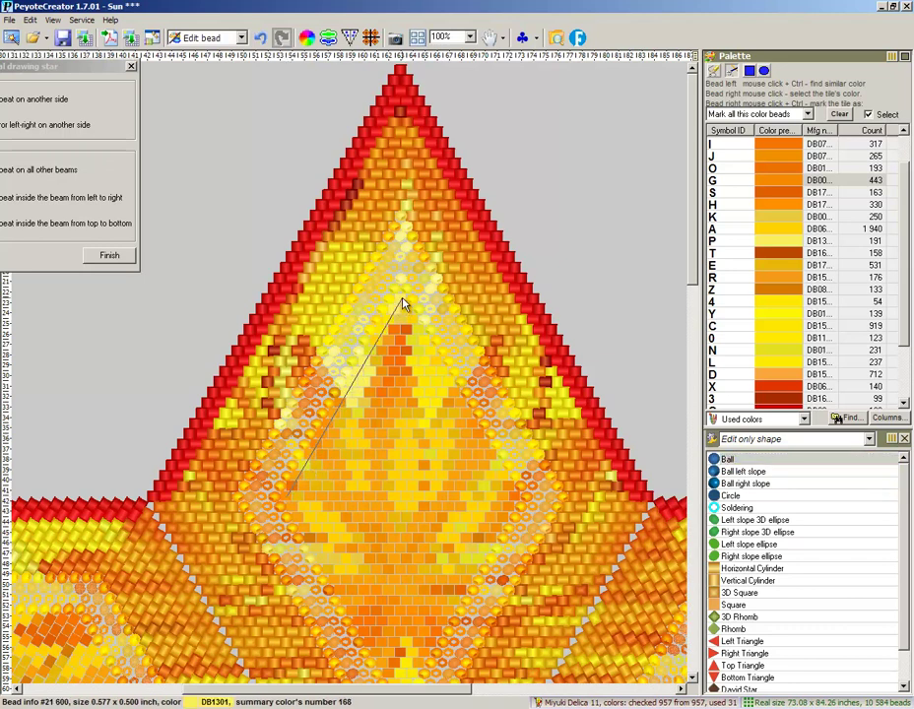
{"action": "left_click", "coordinate": [401, 305]}
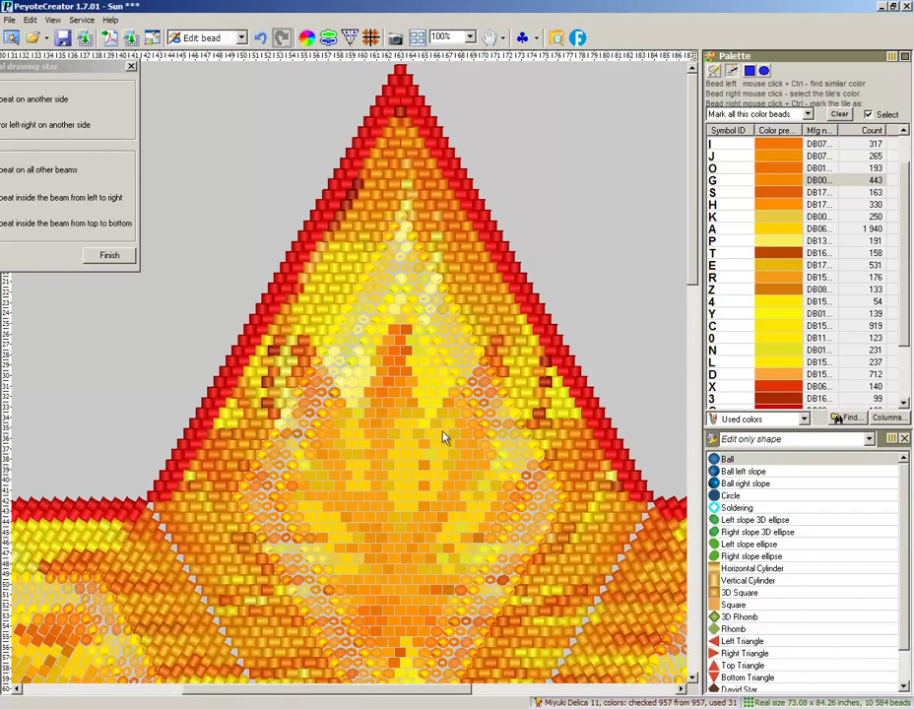
- Add 3D Rhomb and David Star bead areas in the beam centre
{"action": "left_click", "coordinate": [715, 617]}
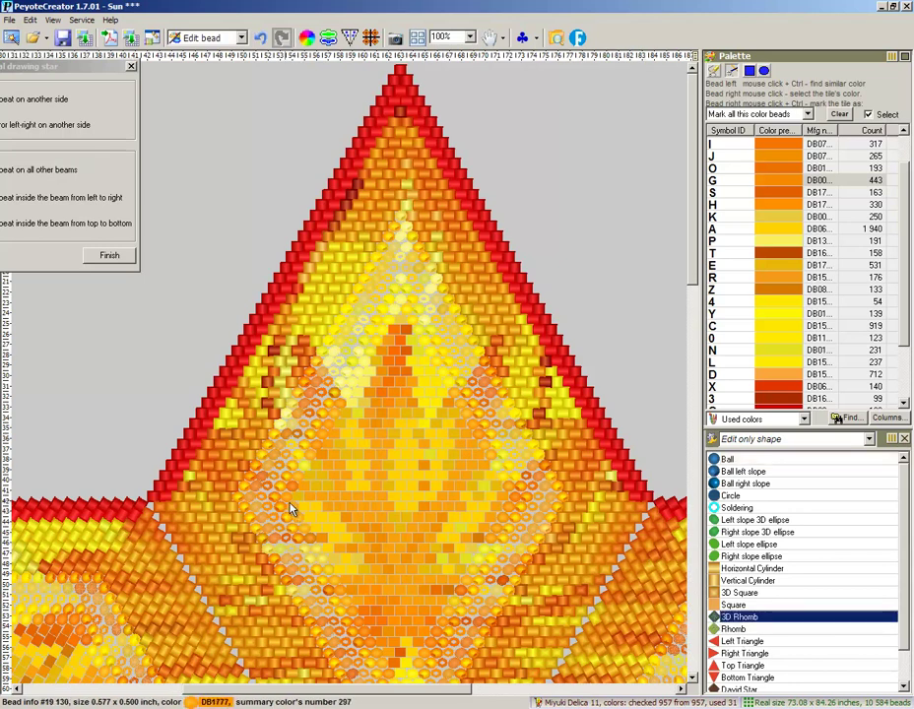
{"action": "left_click_drag", "start_coordinate": [299, 499], "coordinate": [401, 319]}
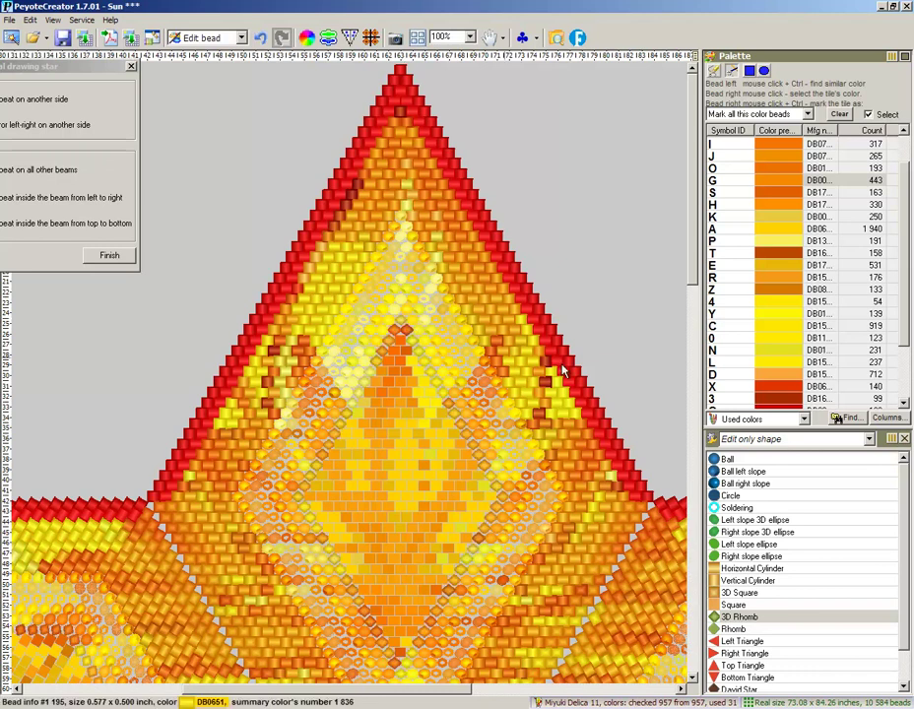
{"action": "scroll", "coordinate": [904, 590], "scroll_direction": "down", "scroll_amount": 1}
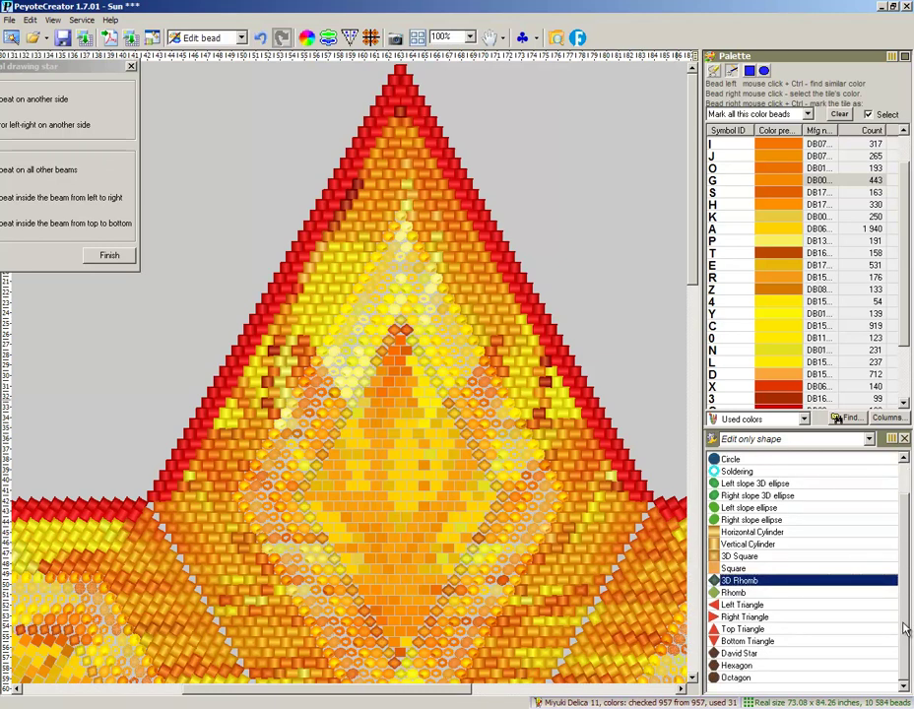
{"action": "left_click", "coordinate": [738, 653]}
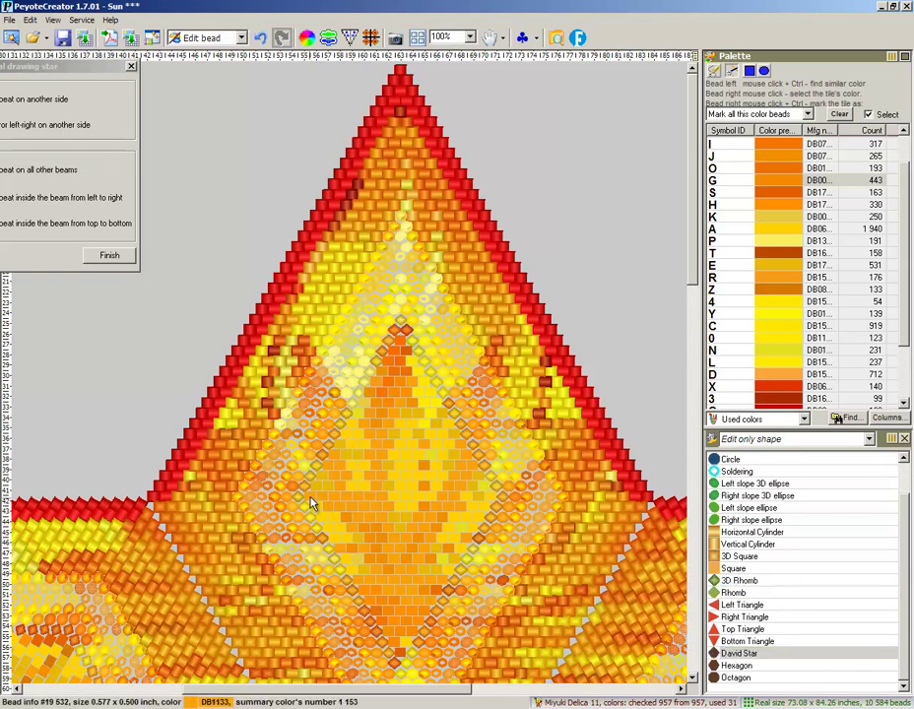
{"action": "mouse_move", "coordinate": [311, 505]}
{"action": "left_mouse_down"}
{"action": "mouse_move", "coordinate": [392, 375]}
{"action": "mouse_move", "coordinate": [409, 343]}
{"action": "mouse_move", "coordinate": [399, 341]}
{"action": "left_mouse_up"}
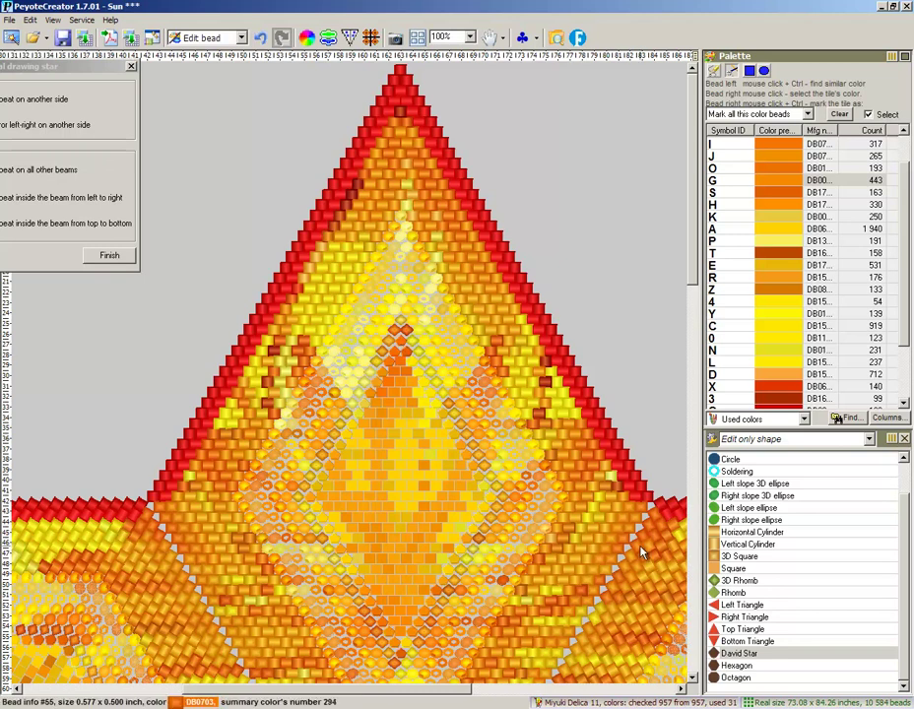
- Add hexagon and octagon bead bands inside the beam
{"action": "left_click", "coordinate": [736, 665]}
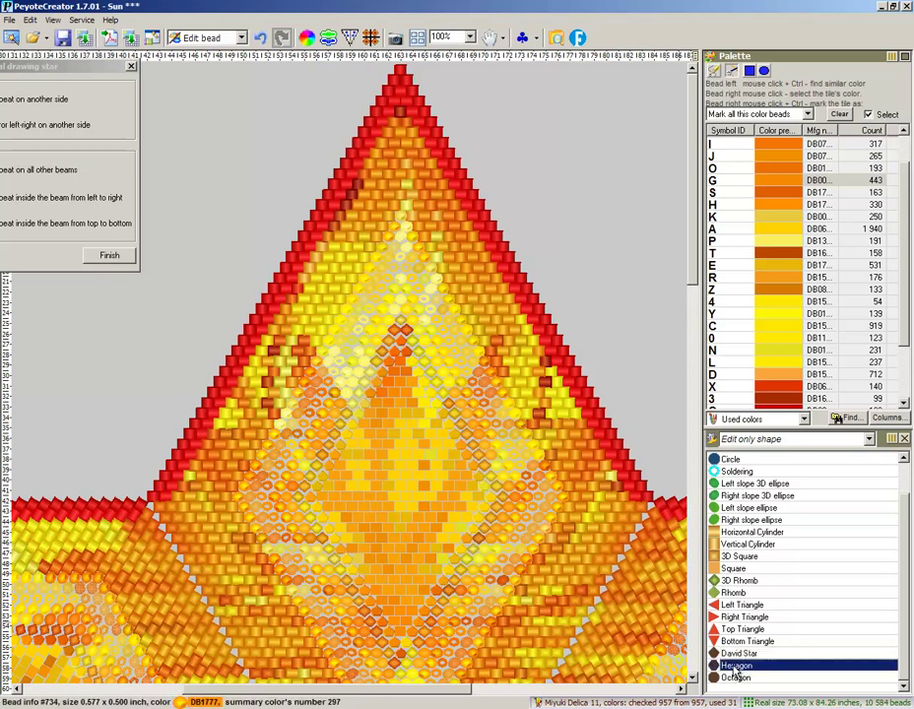
{"action": "left_click_drag", "start_coordinate": [324, 504], "coordinate": [402, 359]}
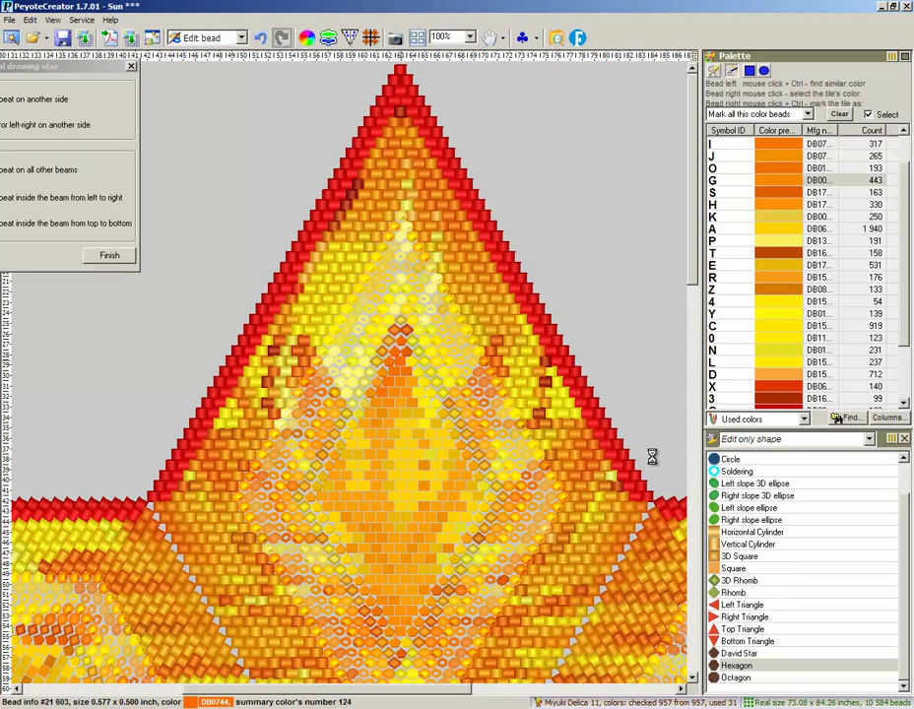
{"action": "left_click", "coordinate": [748, 677]}
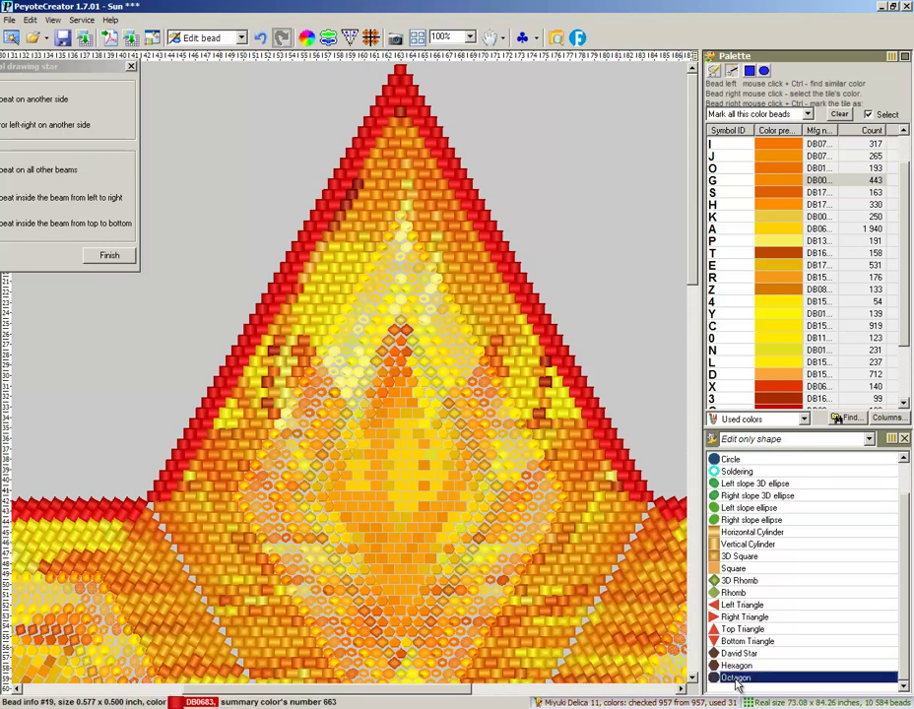
{"action": "left_click_drag", "start_coordinate": [334, 500], "coordinate": [402, 383]}
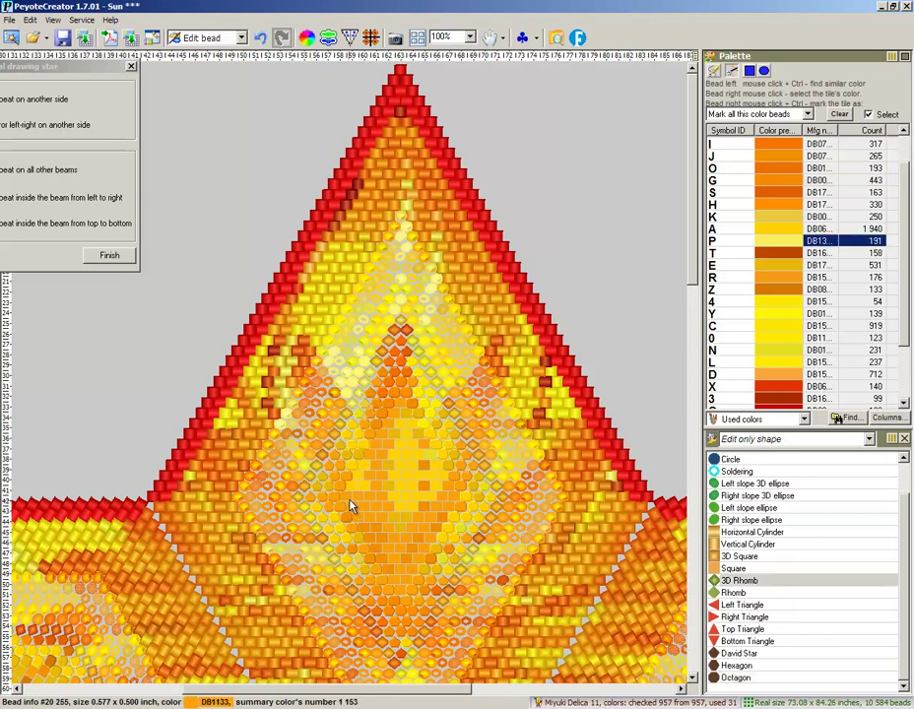
- Add 3D rhomb, vertical cylinder and horizontal cylinder bead bands toward the beam centre
{"action": "left_click_drag", "start_coordinate": [347, 502], "coordinate": [401, 404]}
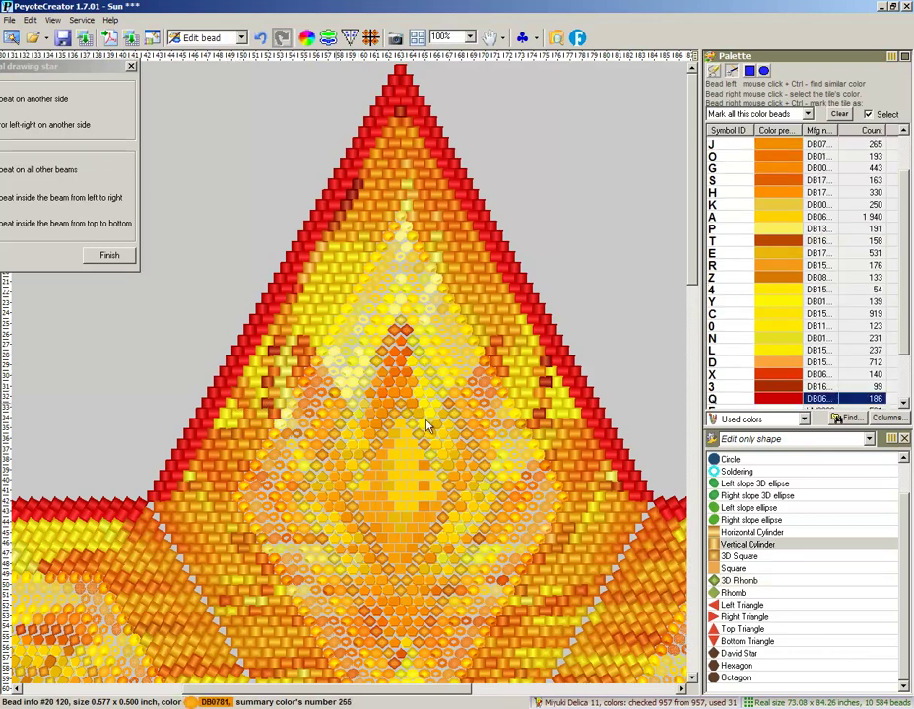
{"action": "left_click_drag", "start_coordinate": [363, 502], "coordinate": [400, 421]}
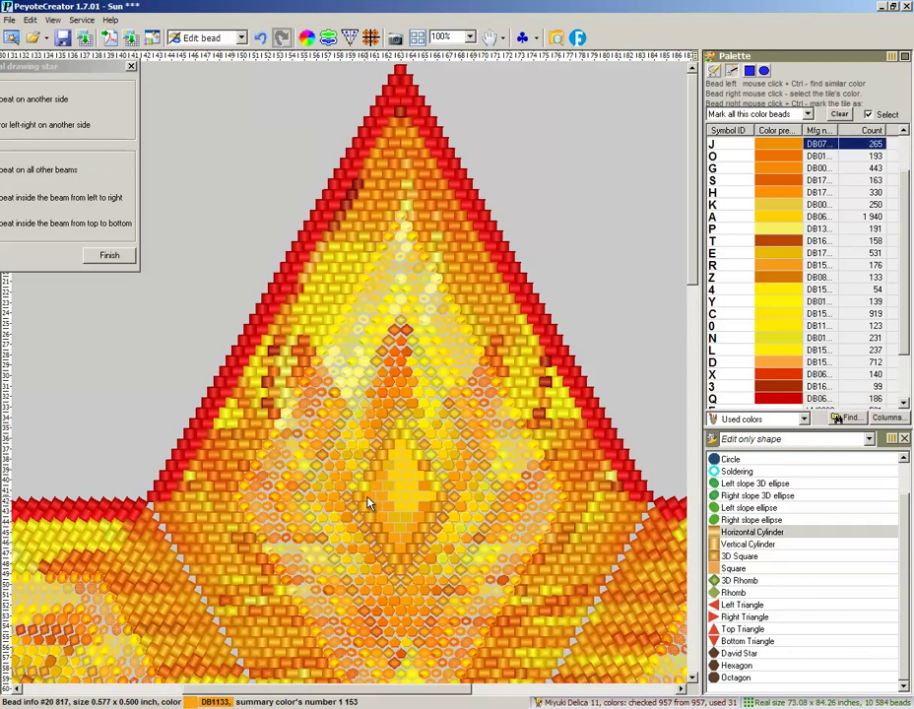
{"action": "left_click_drag", "start_coordinate": [369, 500], "coordinate": [399, 449]}
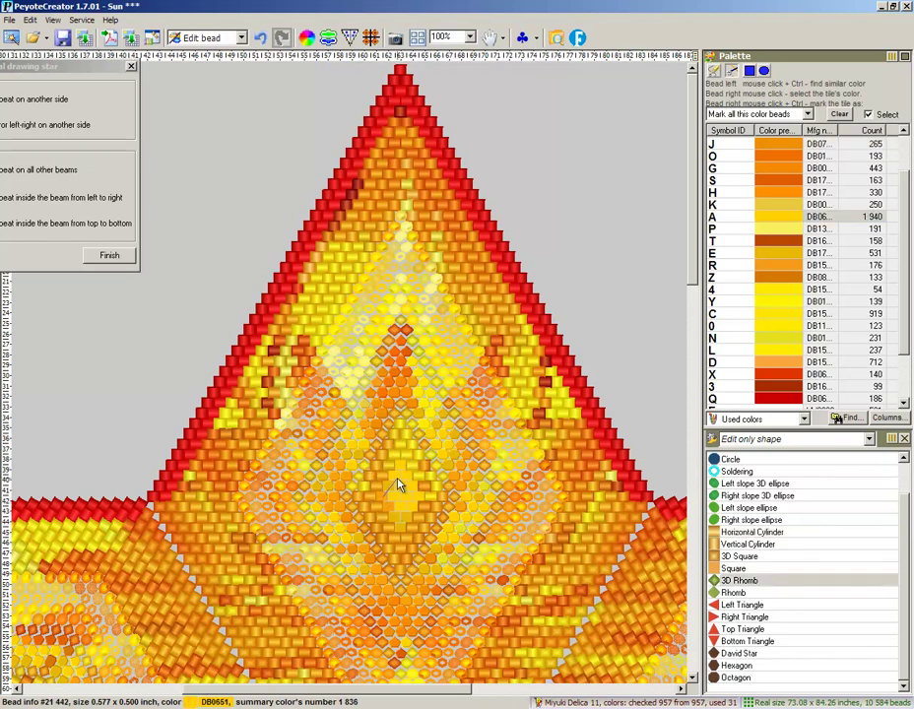
{"action": "left_click", "coordinate": [399, 465]}
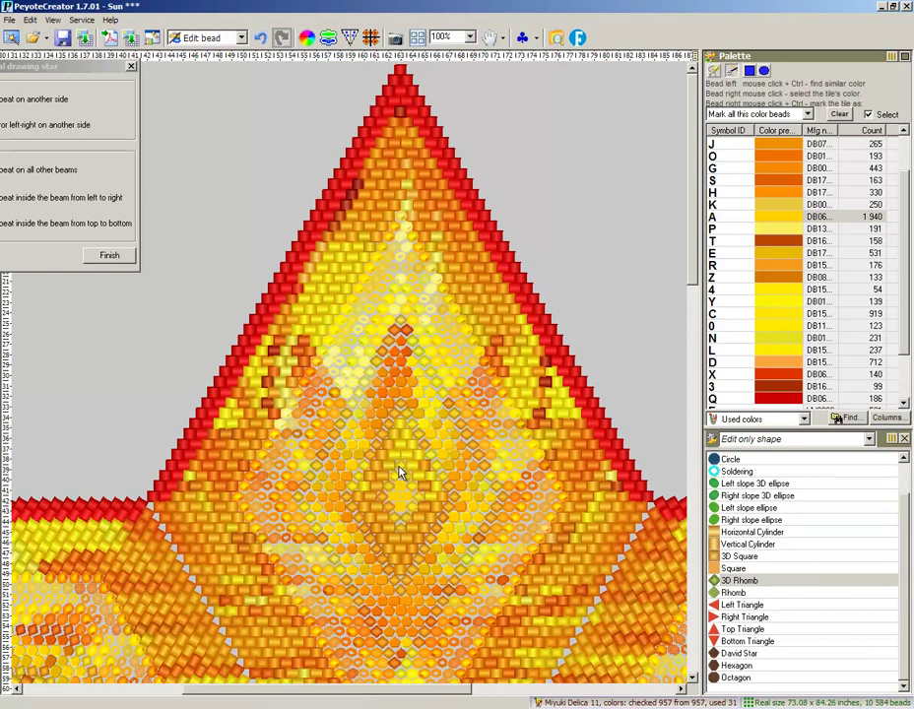
{"action": "left_click", "coordinate": [422, 493]}
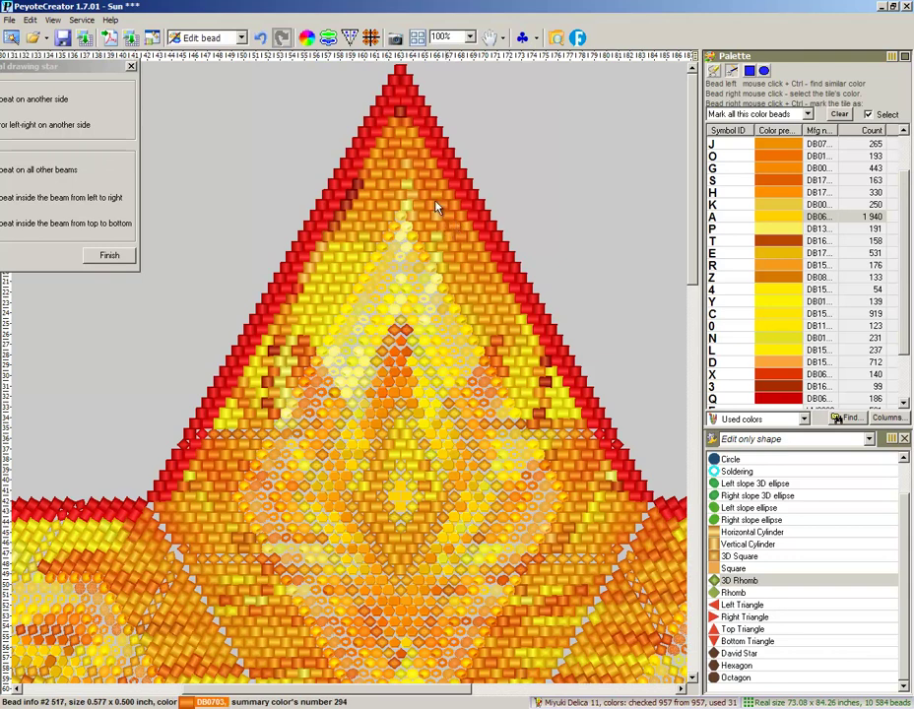
- Undo the last bead-shape change and refresh the design window
{"action": "left_click", "coordinate": [261, 39]}
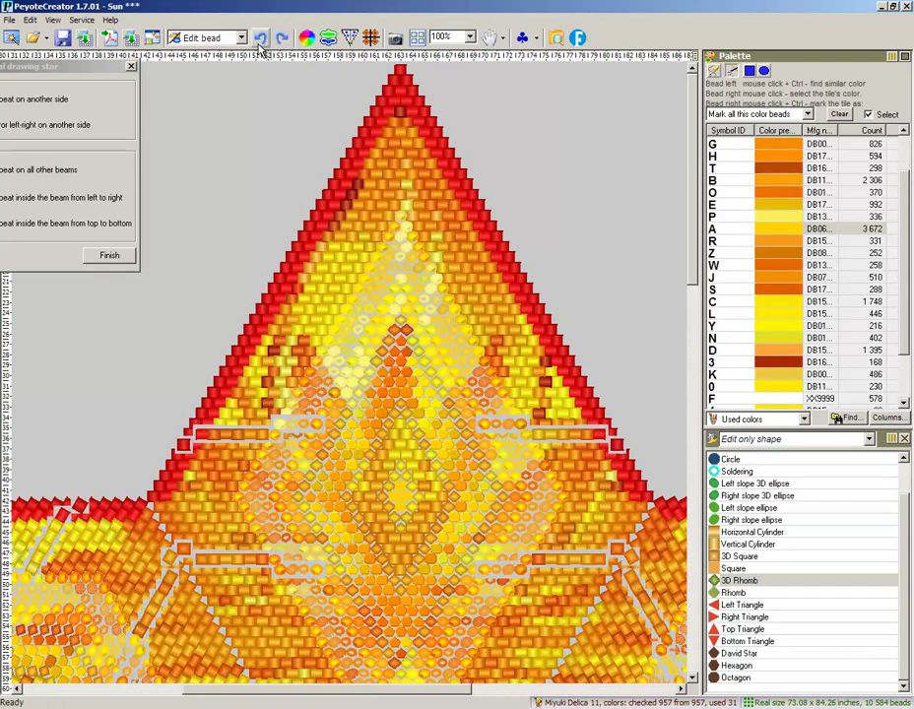
{"action": "left_click", "coordinate": [47, 21]}
{"action": "left_click", "coordinate": [70, 63]}
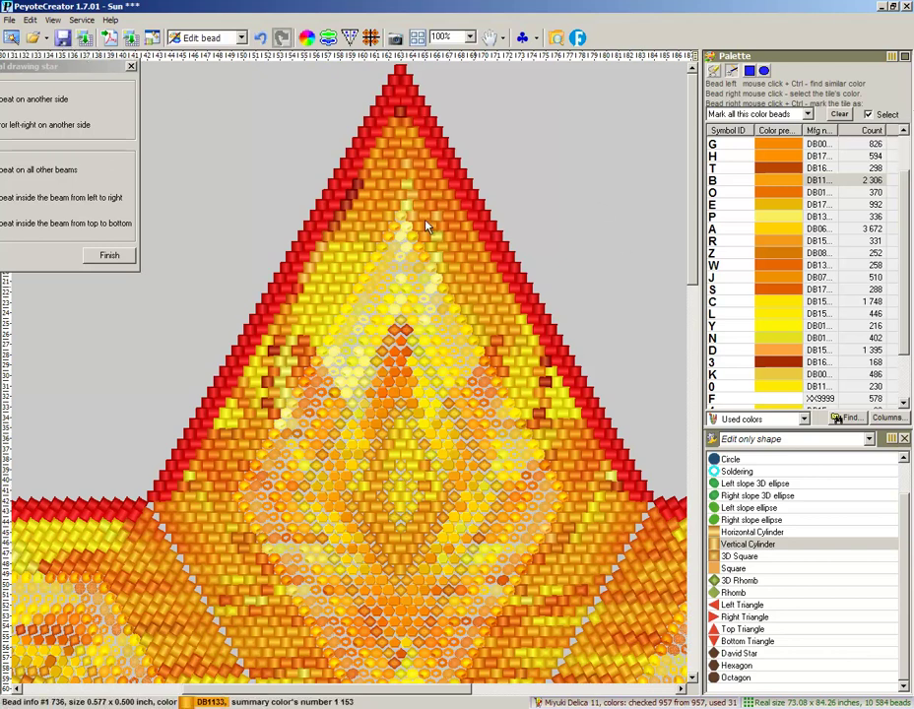
{"action": "left_click", "coordinate": [62, 39]}
- Finish the symmetrical star drawing, fit it to the window, and return to the front side
{"action": "left_click_drag", "start_coordinate": [86, 65], "coordinate": [838, 121]}
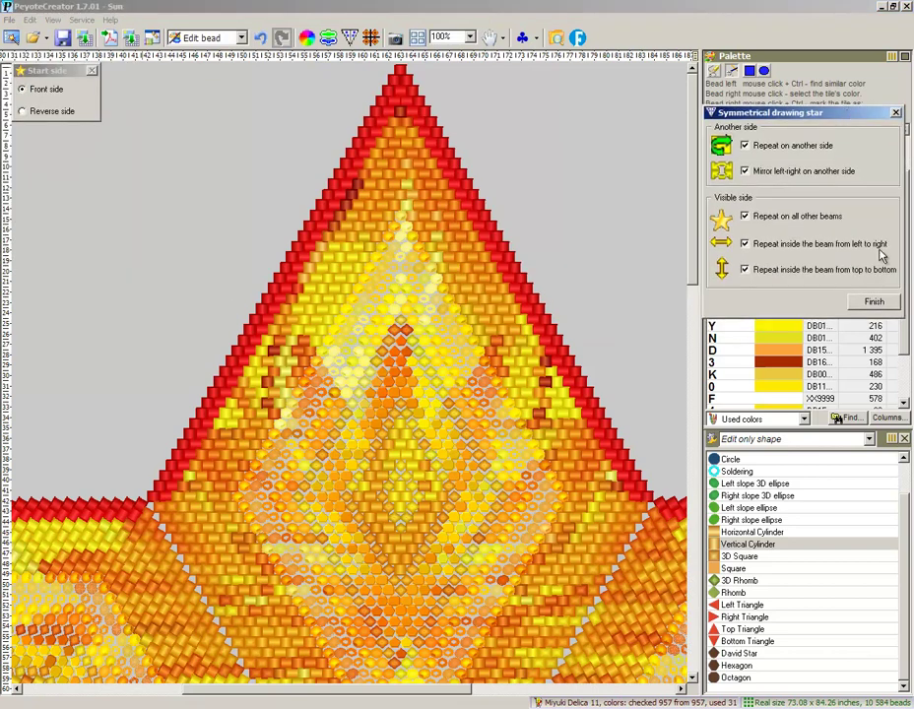
{"action": "left_click", "coordinate": [861, 310]}
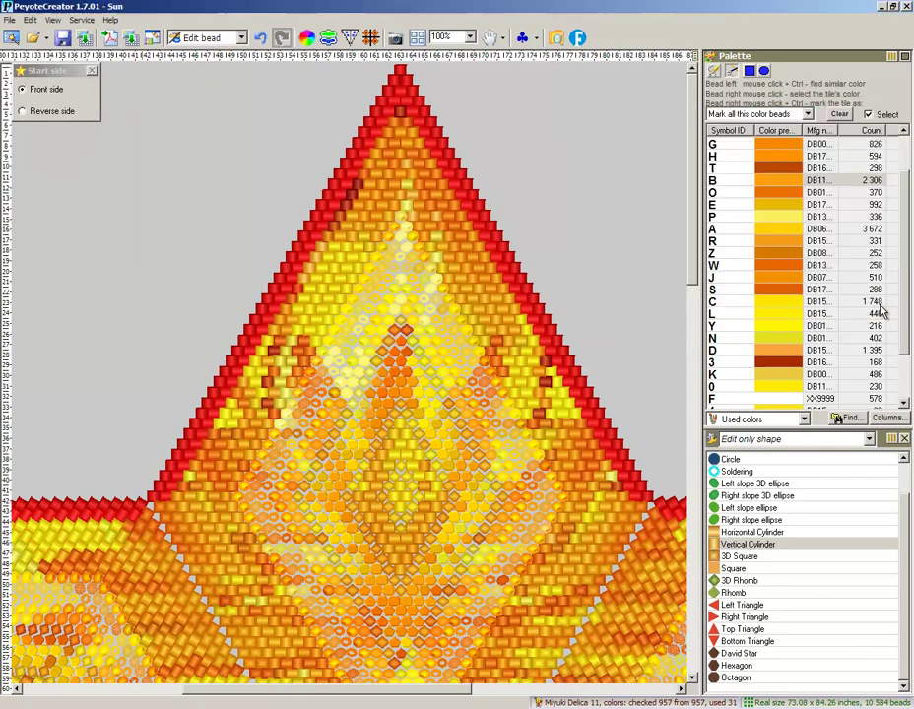
{"action": "left_click", "coordinate": [440, 37]}
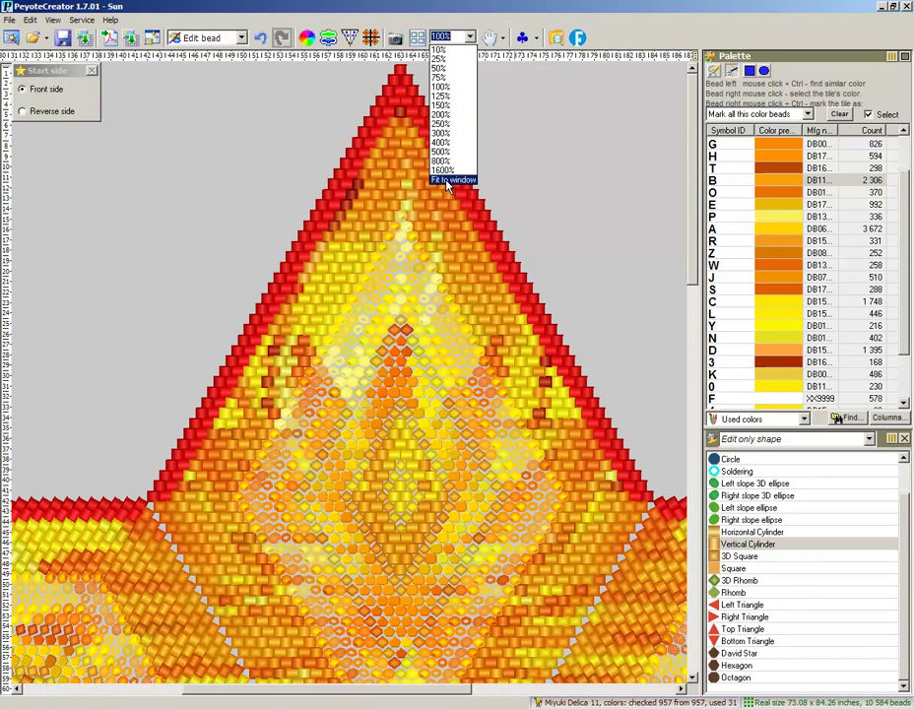
{"action": "left_click", "coordinate": [439, 181]}
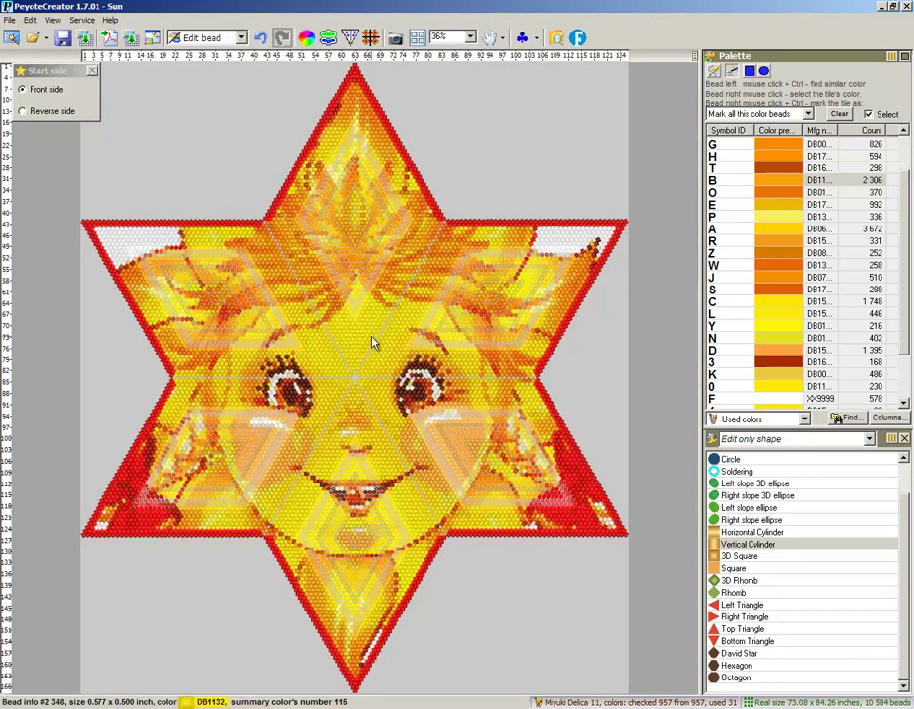
{"action": "left_click", "coordinate": [37, 112]}
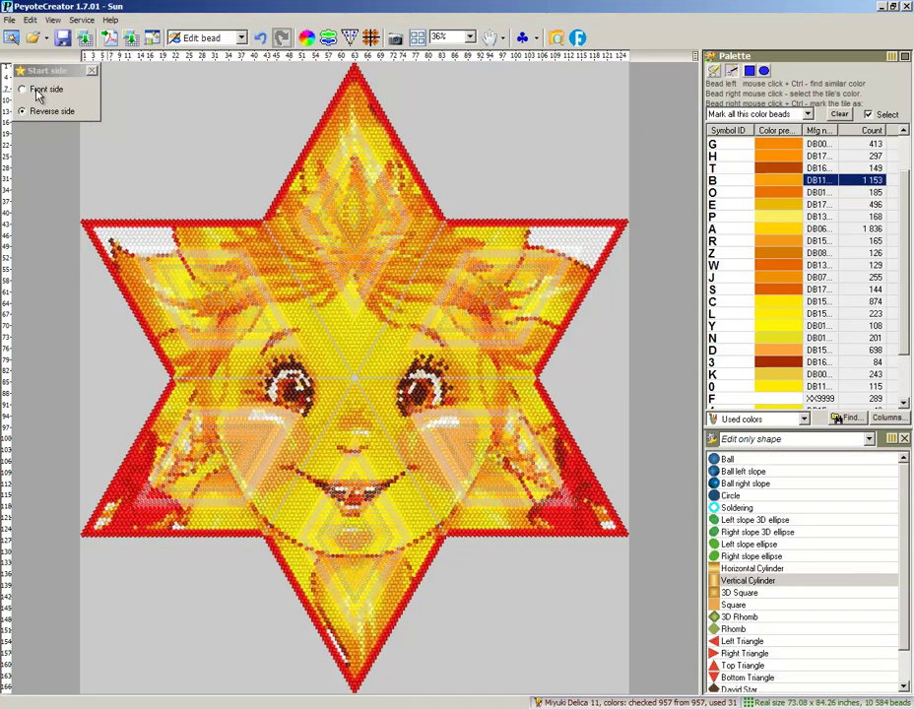
{"action": "left_click", "coordinate": [35, 89]}
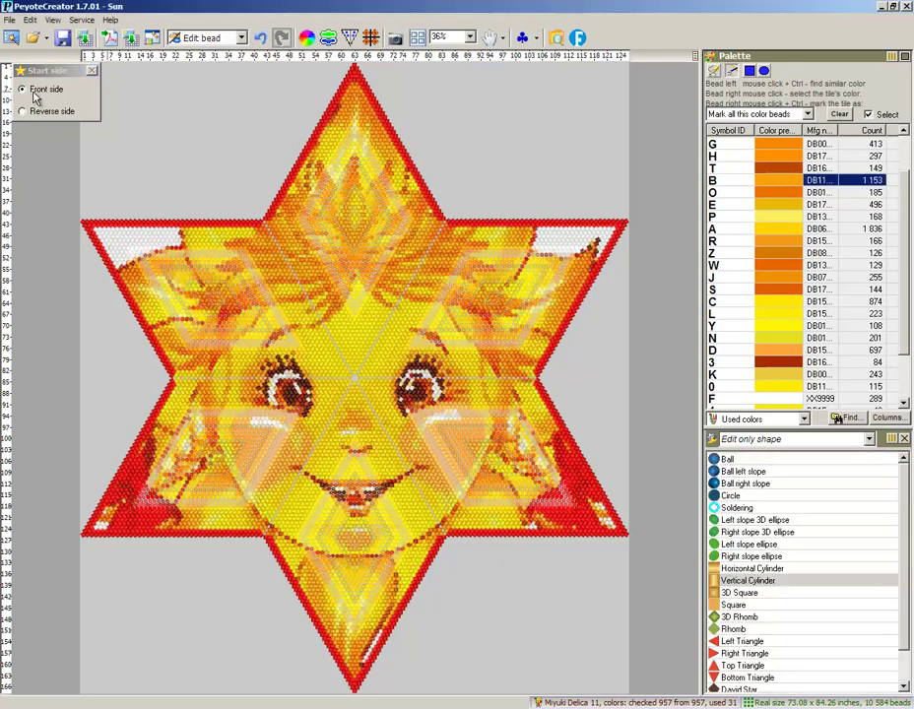
- In the PDF export settings, set the design preview to show both sides
{"action": "left_click", "coordinate": [109, 38]}
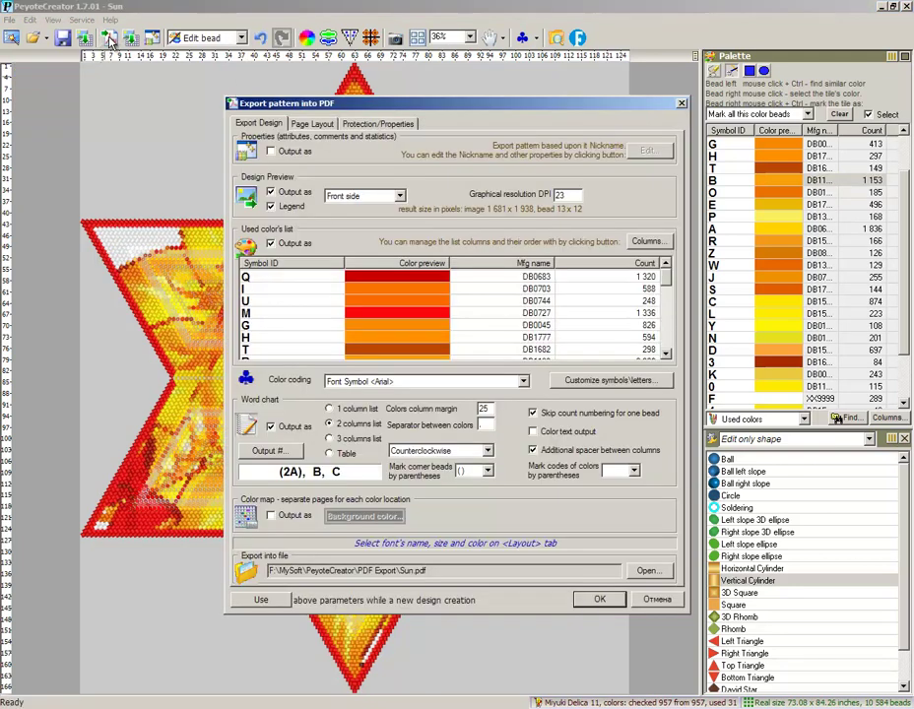
{"action": "left_click", "coordinate": [399, 197]}
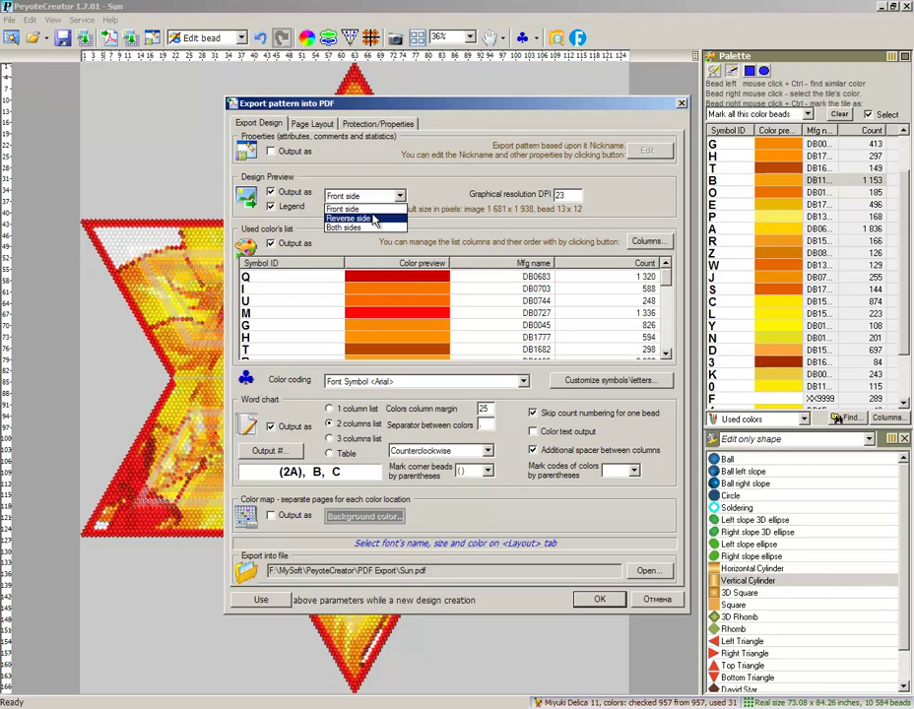
{"action": "left_click", "coordinate": [364, 228]}
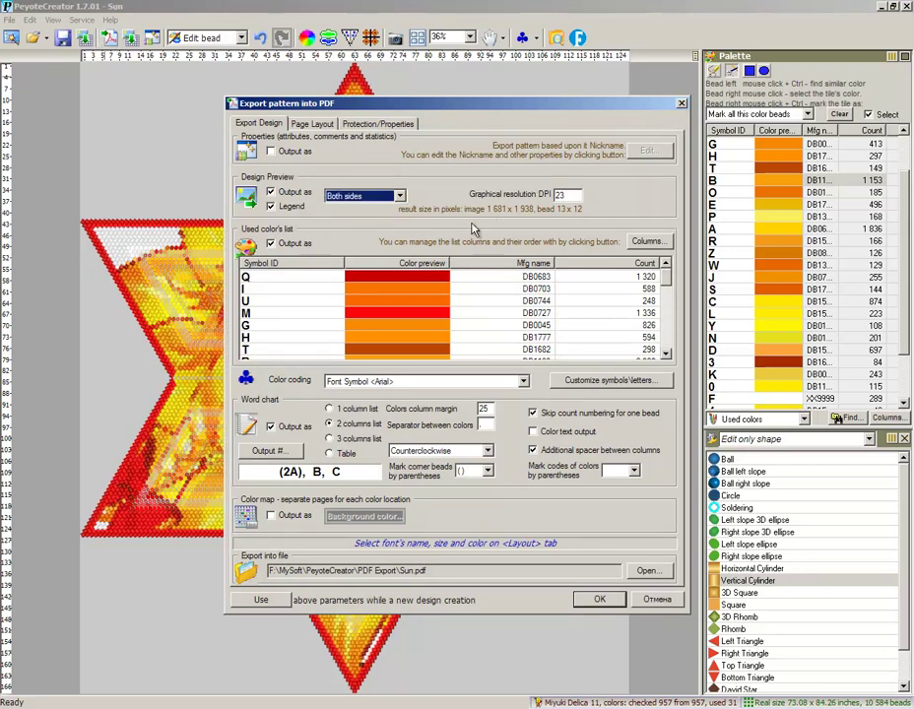
- Set the preview resolution to 25 DPI and open the additional star output parameters
{"action": "double_click", "coordinate": [560, 195]}
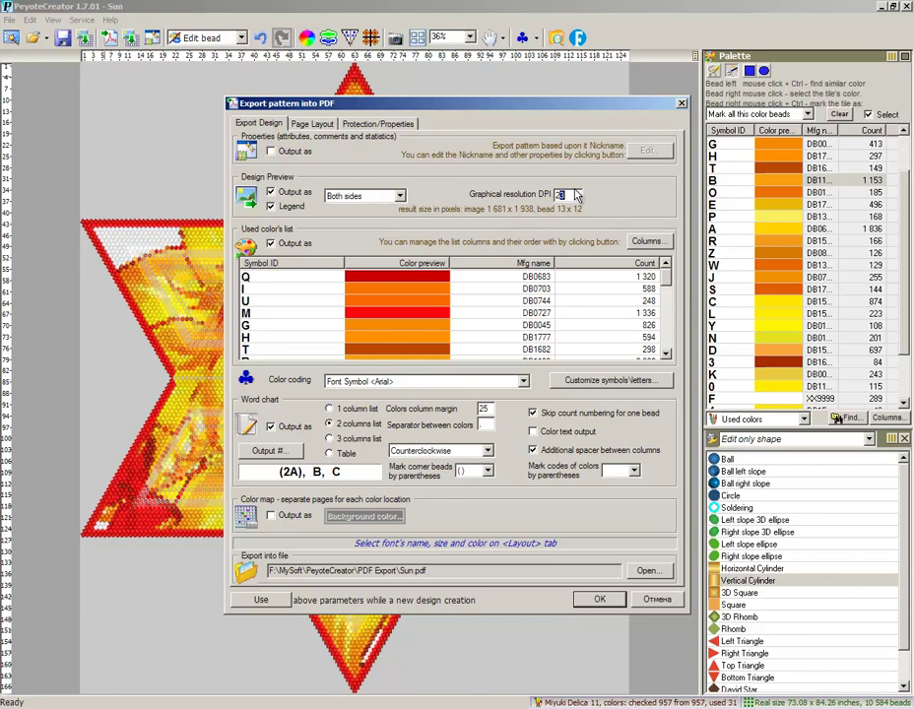
{"action": "type", "text": "25"}
{"action": "left_click", "coordinate": [274, 451]}
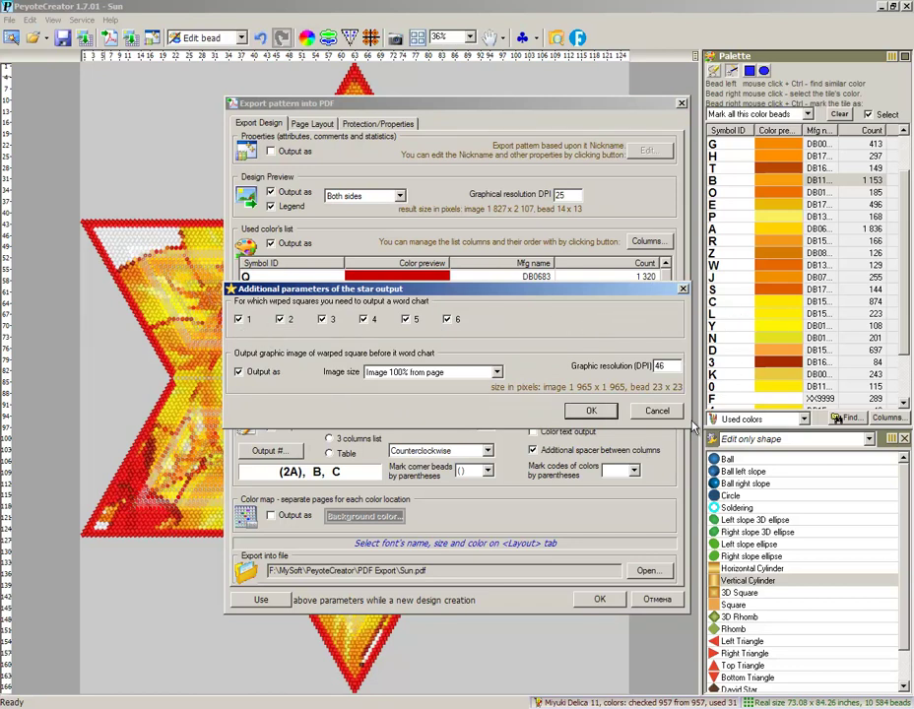
- Set the warped-square image size to 'Image 50% from page' and confirm the star output settings
{"action": "left_click", "coordinate": [657, 412]}
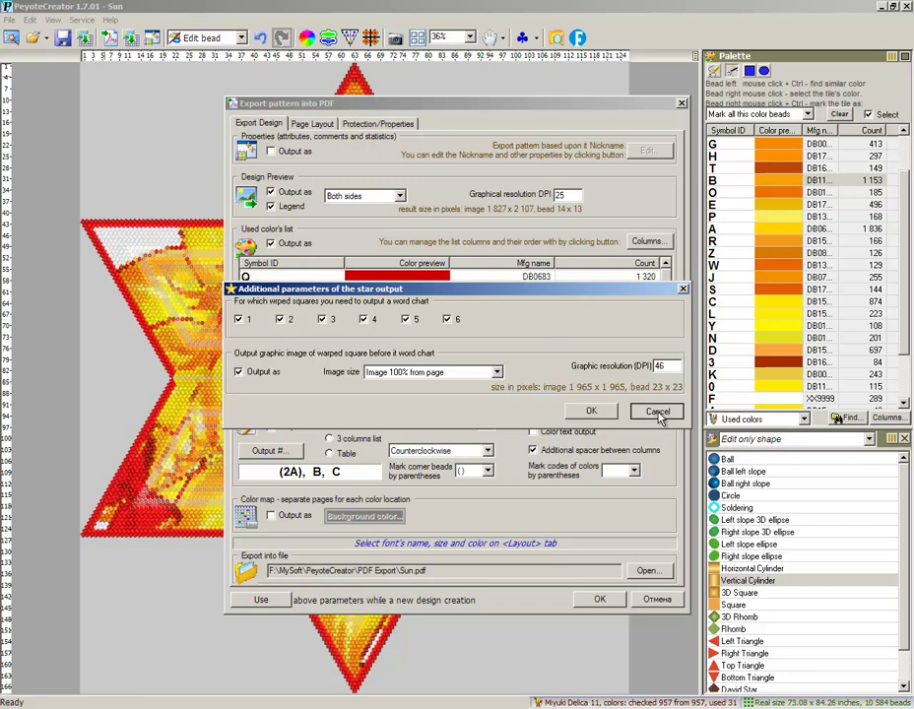
{"action": "left_click", "coordinate": [583, 412]}
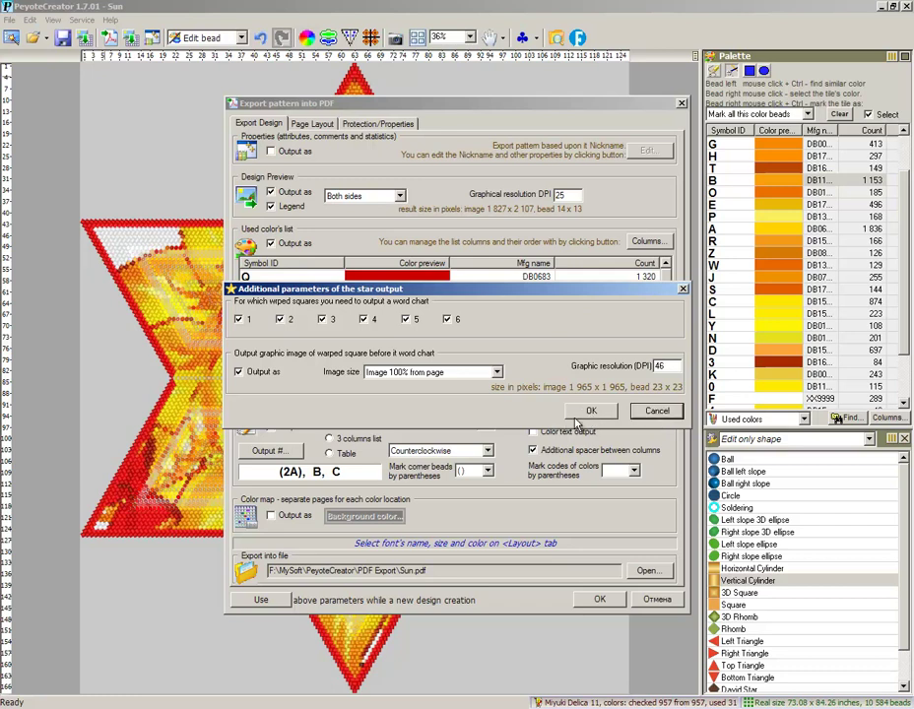
{"action": "left_click", "coordinate": [499, 373]}
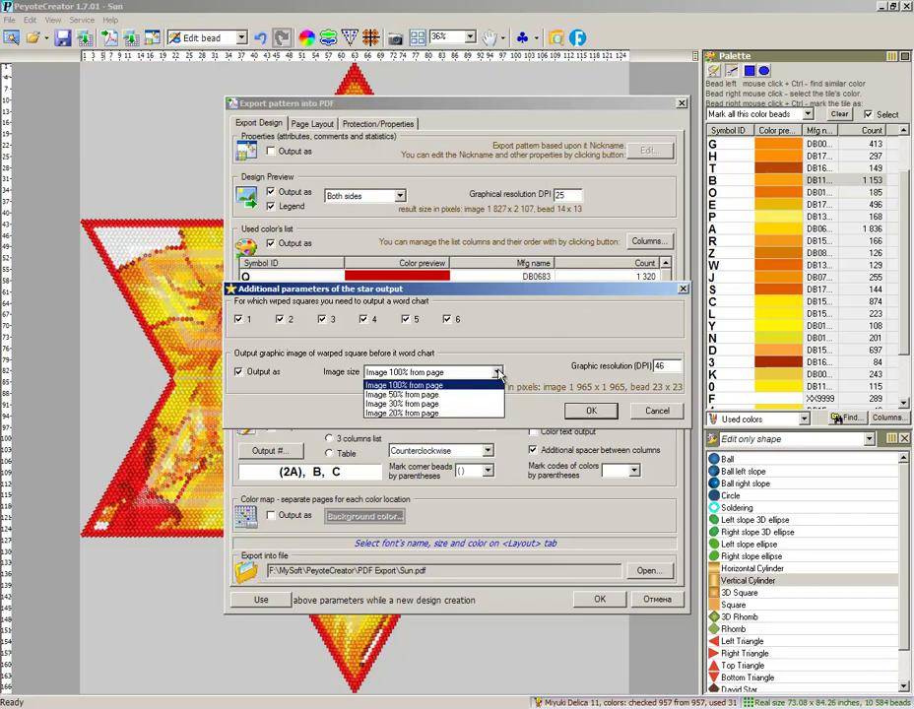
{"action": "left_click", "coordinate": [425, 395]}
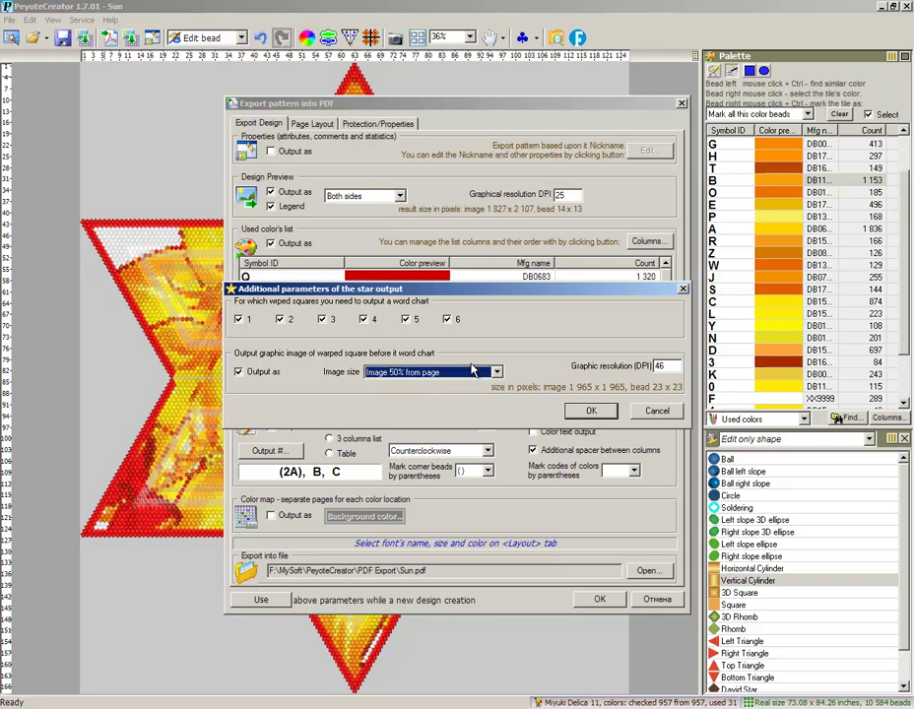
{"action": "left_click", "coordinate": [590, 414]}
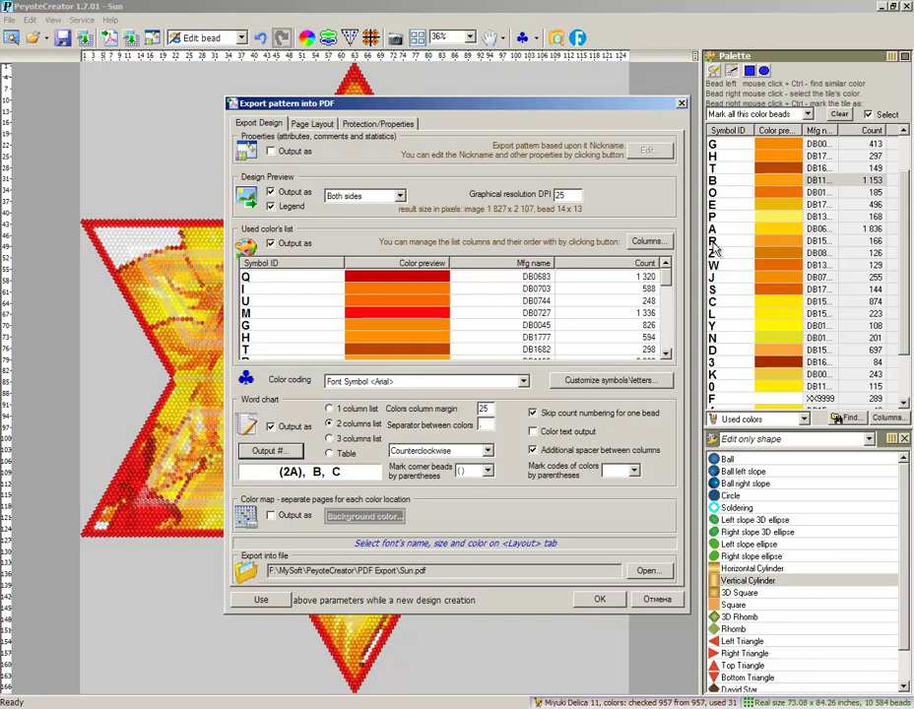
- Sort the colour list by bead count and export Sun.pdf with a 2200-pixel image size limit
{"action": "left_click", "coordinate": [640, 264]}
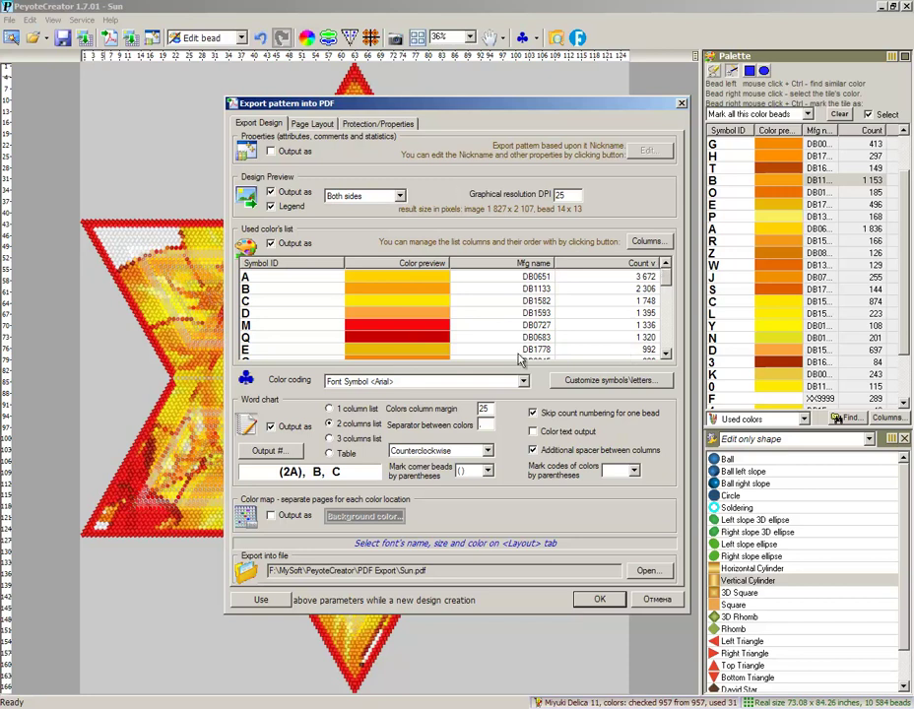
{"action": "left_click", "coordinate": [601, 600]}
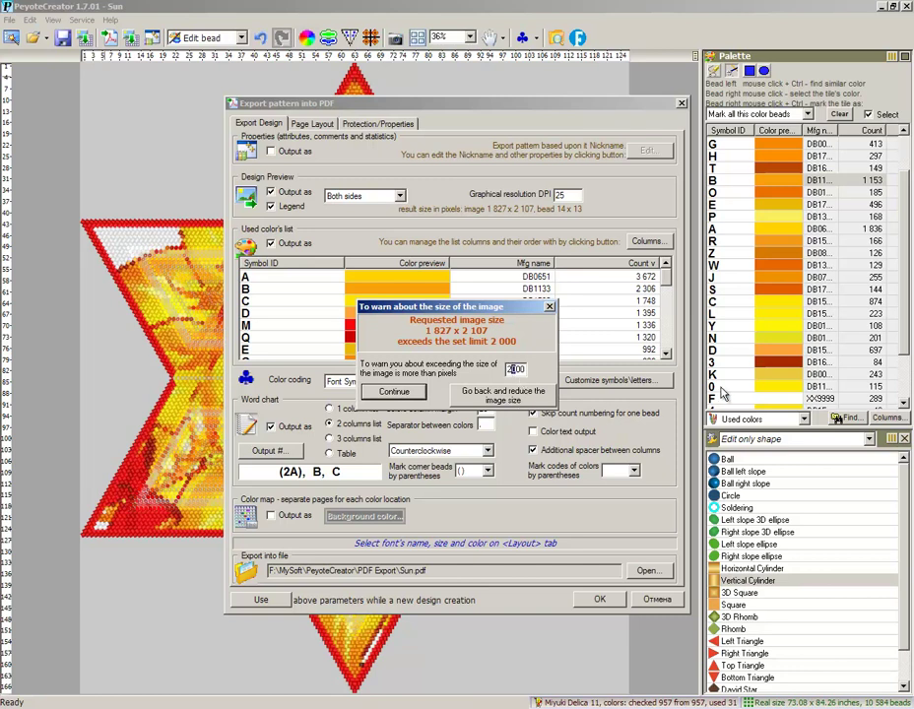
{"action": "type", "text": "2"}
{"action": "left_click", "coordinate": [389, 393]}
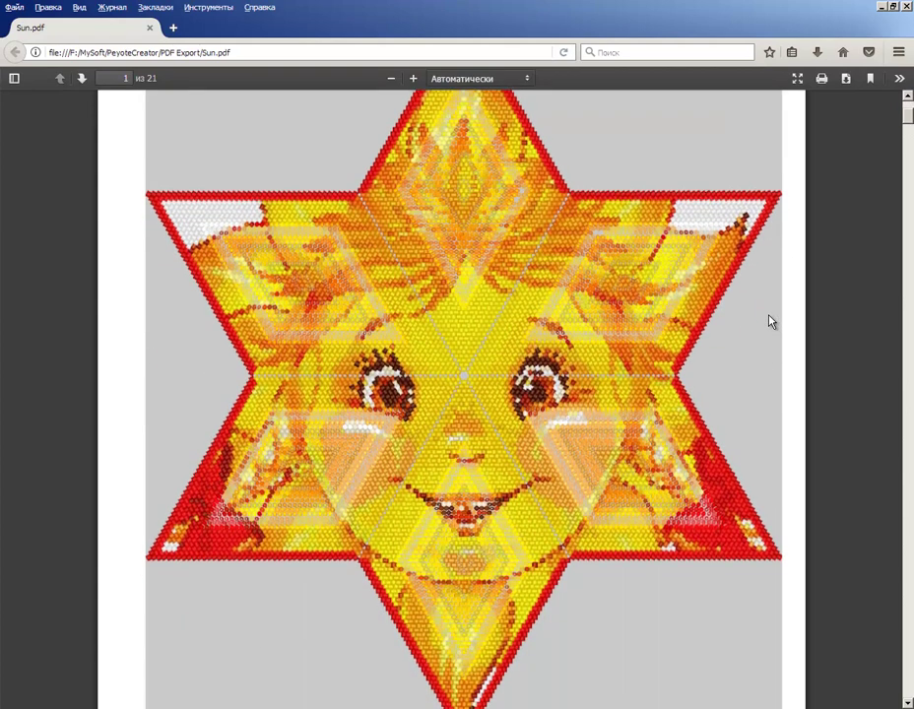
- Scroll through Sun.pdf from page 1 down to page 10, the word chart for warped square 3
{"action": "scroll", "coordinate": [771, 320], "scroll_direction": "up", "scroll_amount": 4}
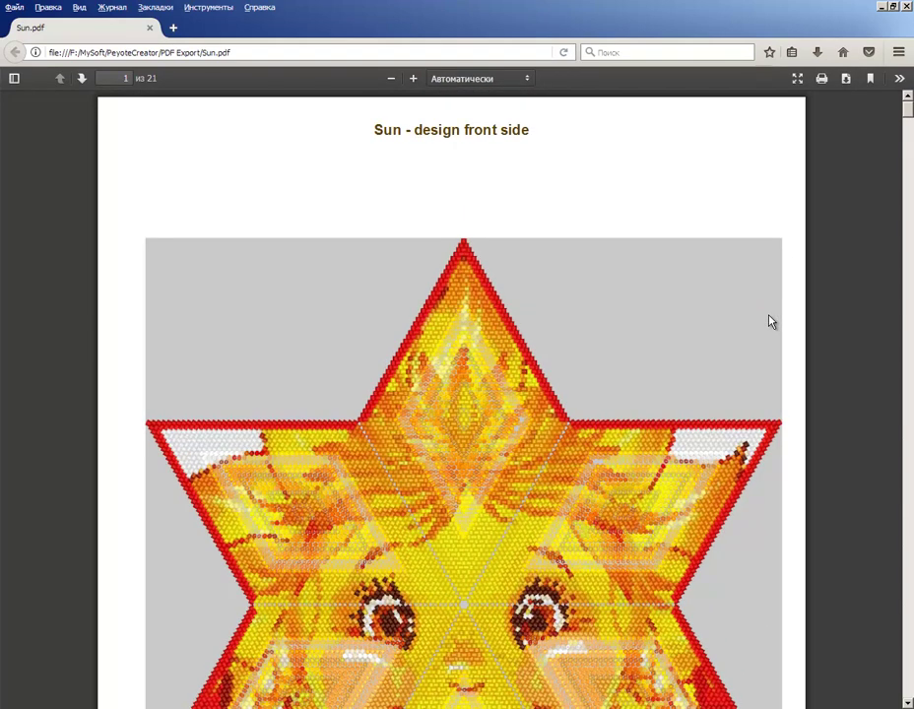
{"action": "scroll", "coordinate": [771, 322], "scroll_direction": "down", "scroll_amount": 10}
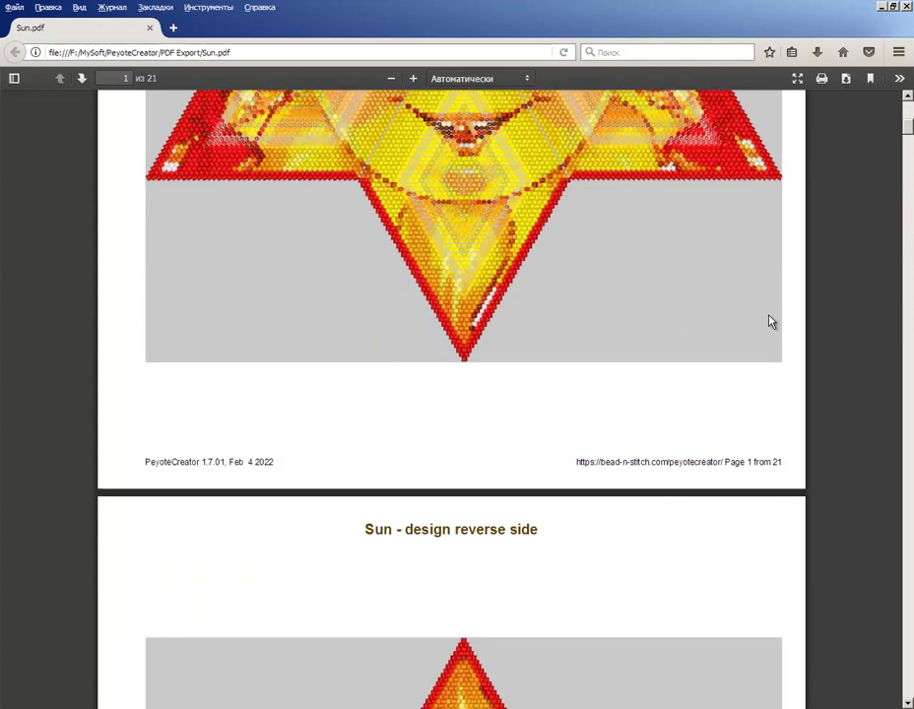
{"action": "scroll", "coordinate": [771, 322], "scroll_direction": "down", "scroll_amount": 9}
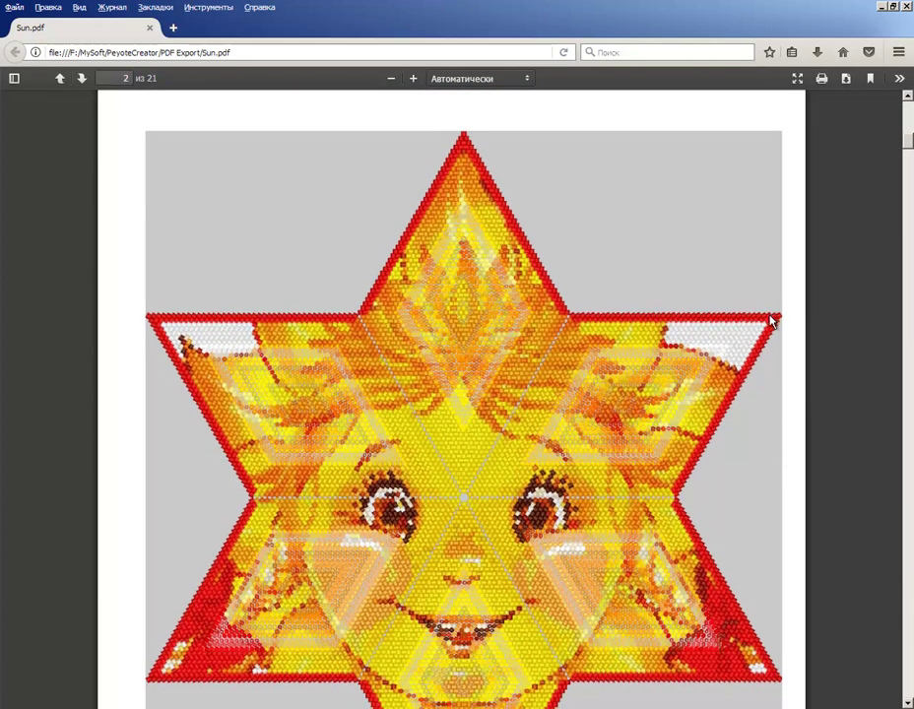
{"action": "scroll", "coordinate": [771, 320], "scroll_direction": "down", "scroll_amount": 12}
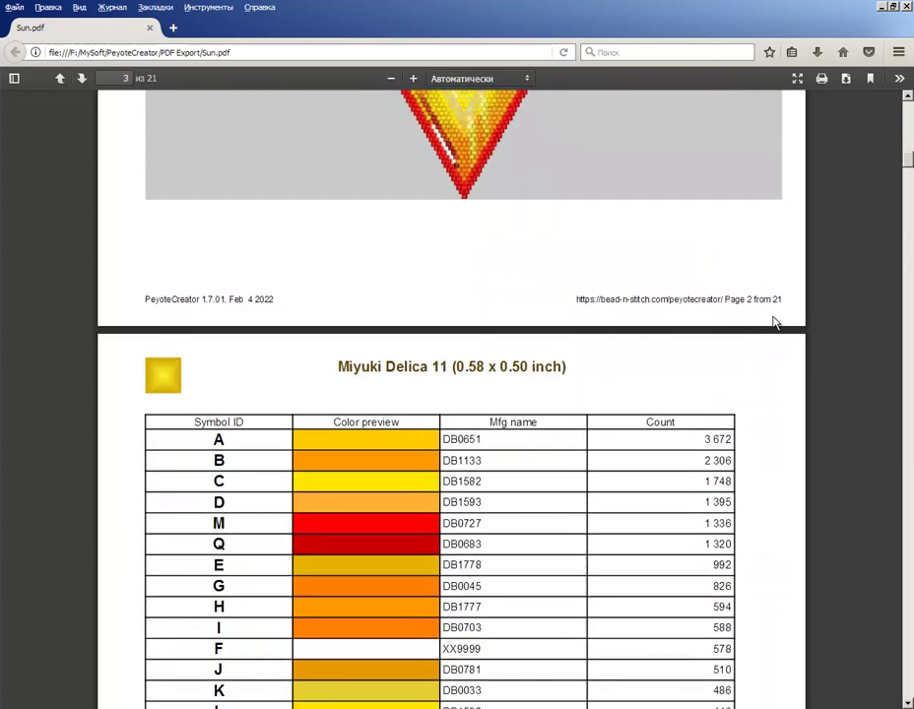
{"action": "scroll", "coordinate": [774, 321], "scroll_direction": "down", "scroll_amount": 11}
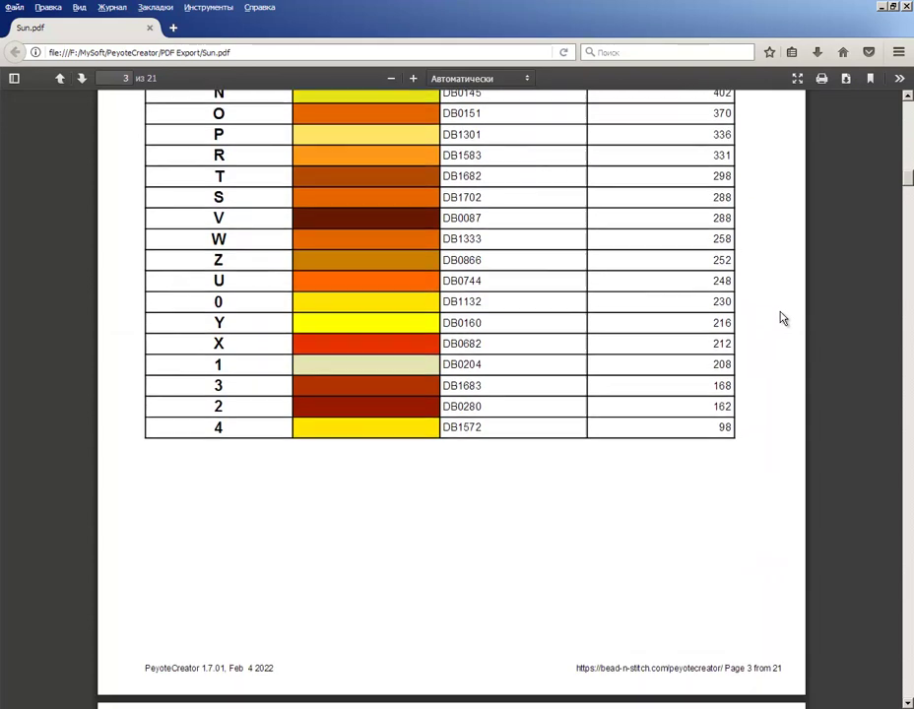
{"action": "scroll", "coordinate": [783, 318], "scroll_direction": "down", "scroll_amount": 8}
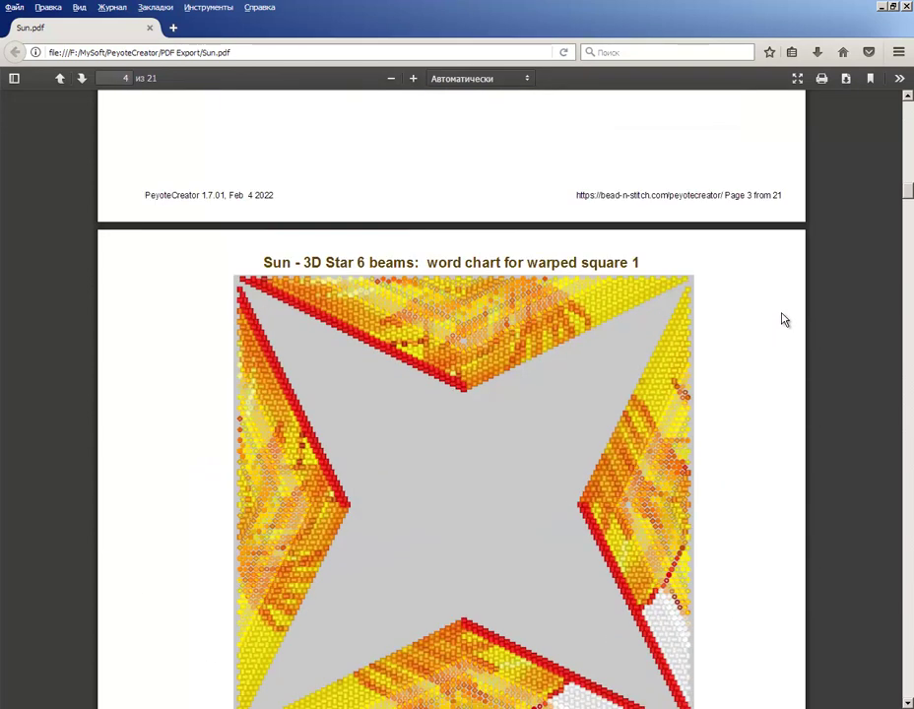
{"action": "scroll", "coordinate": [782, 320], "scroll_direction": "down", "scroll_amount": 1}
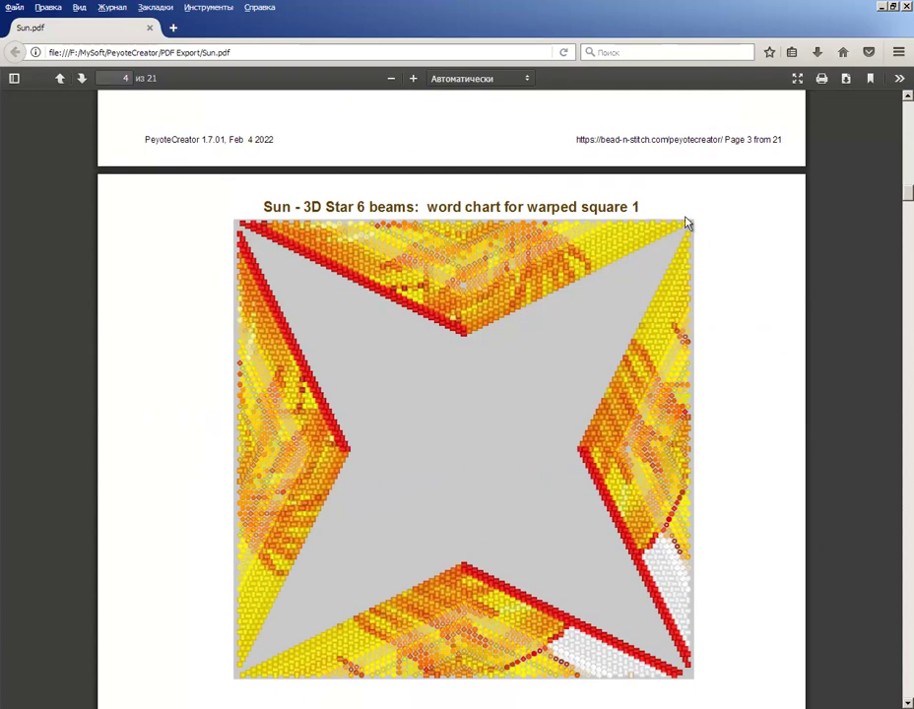
{"action": "scroll", "coordinate": [709, 382], "scroll_direction": "down", "scroll_amount": 1}
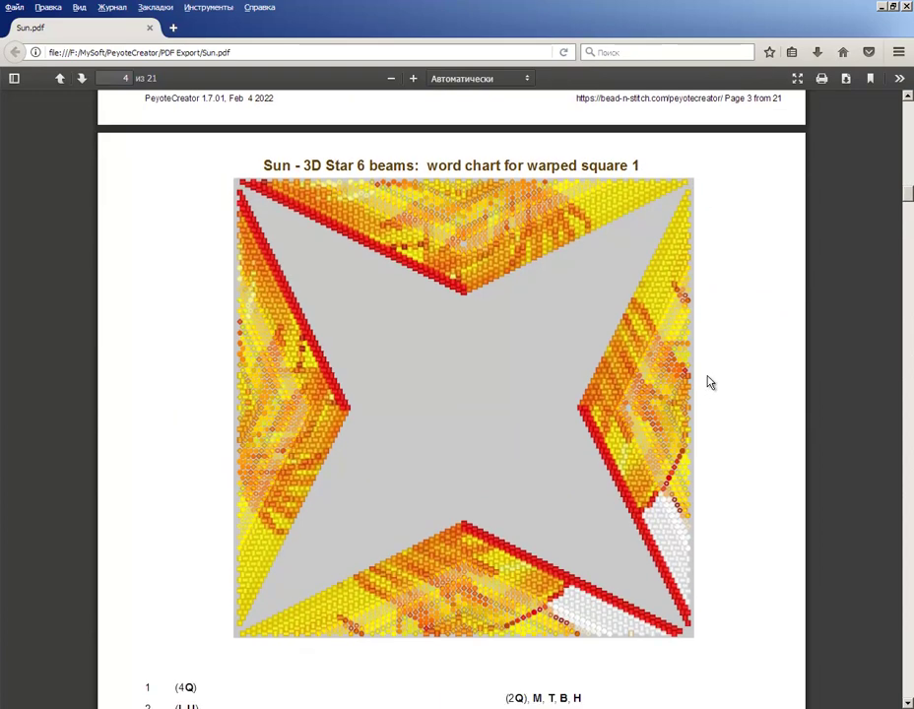
{"action": "scroll", "coordinate": [709, 382], "scroll_direction": "down", "scroll_amount": 15}
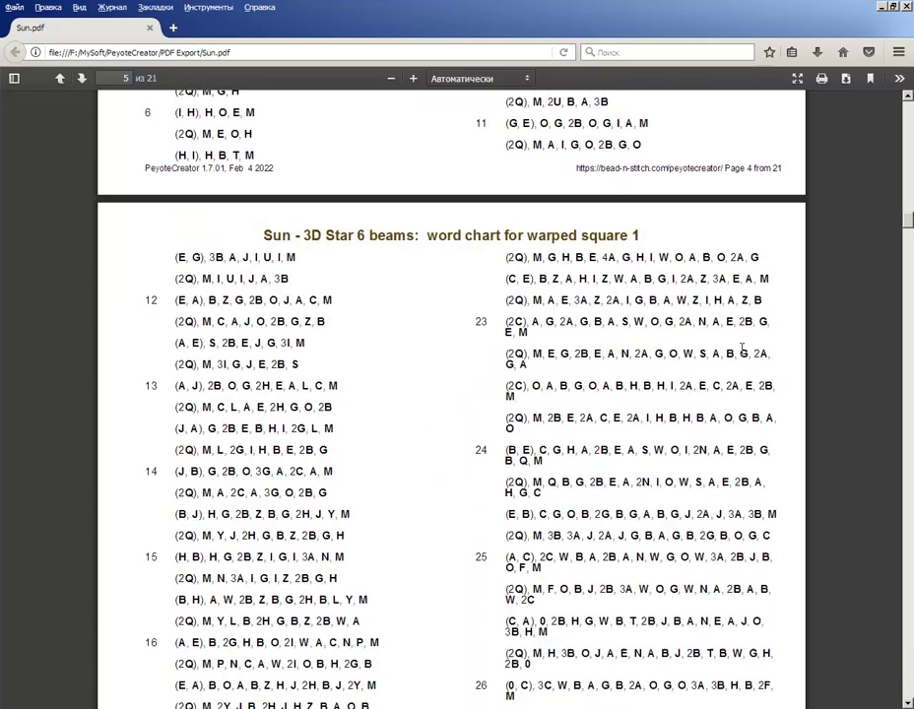
{"action": "scroll", "coordinate": [741, 346], "scroll_direction": "down", "scroll_amount": 18}
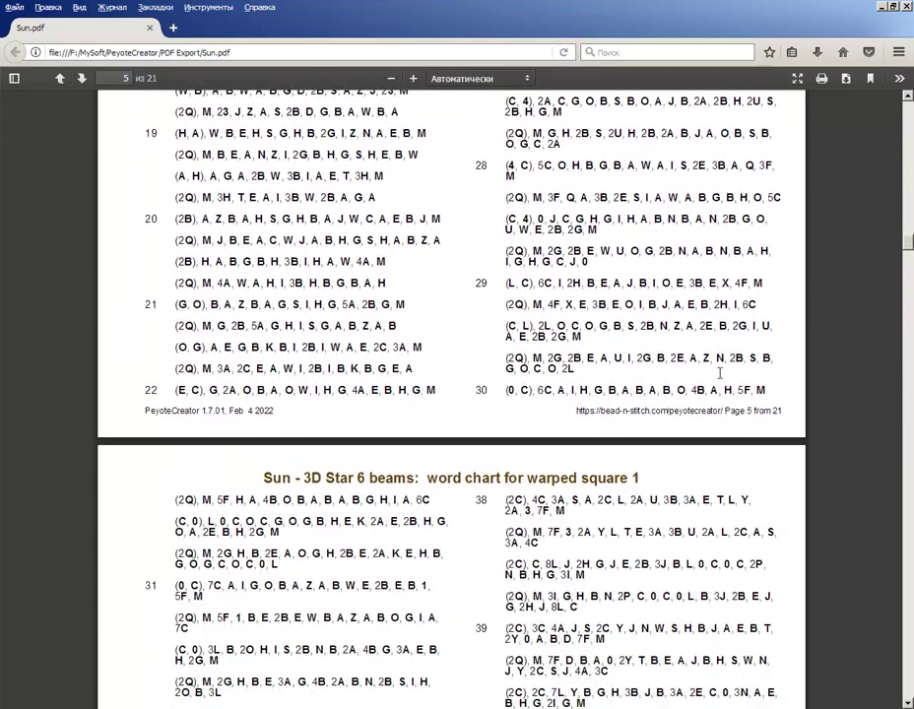
{"action": "scroll", "coordinate": [719, 372], "scroll_direction": "down", "scroll_amount": 14}
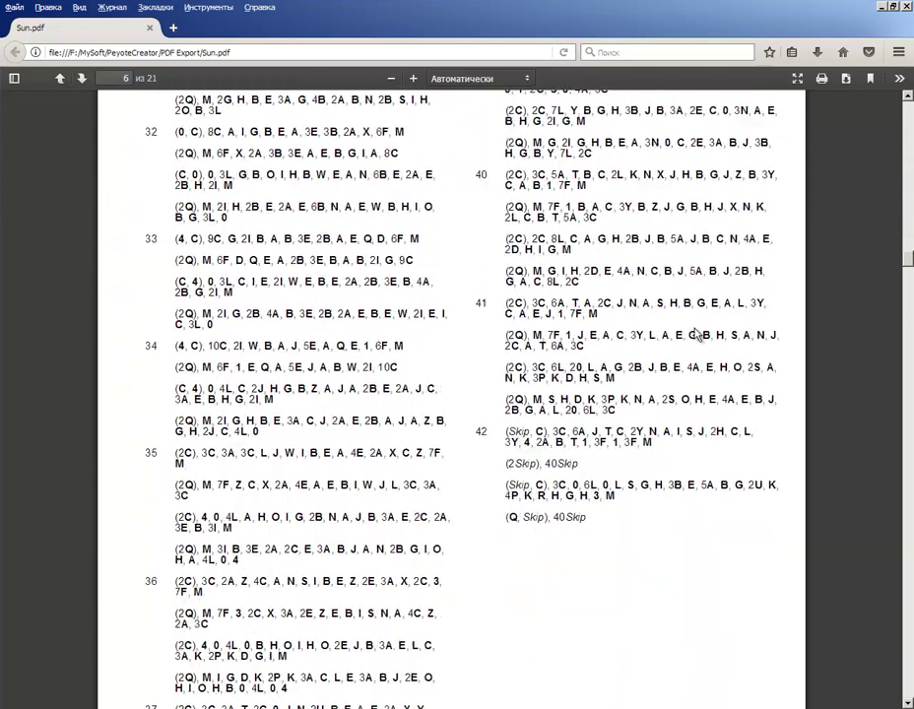
{"action": "scroll", "coordinate": [695, 335], "scroll_direction": "down", "scroll_amount": 10}
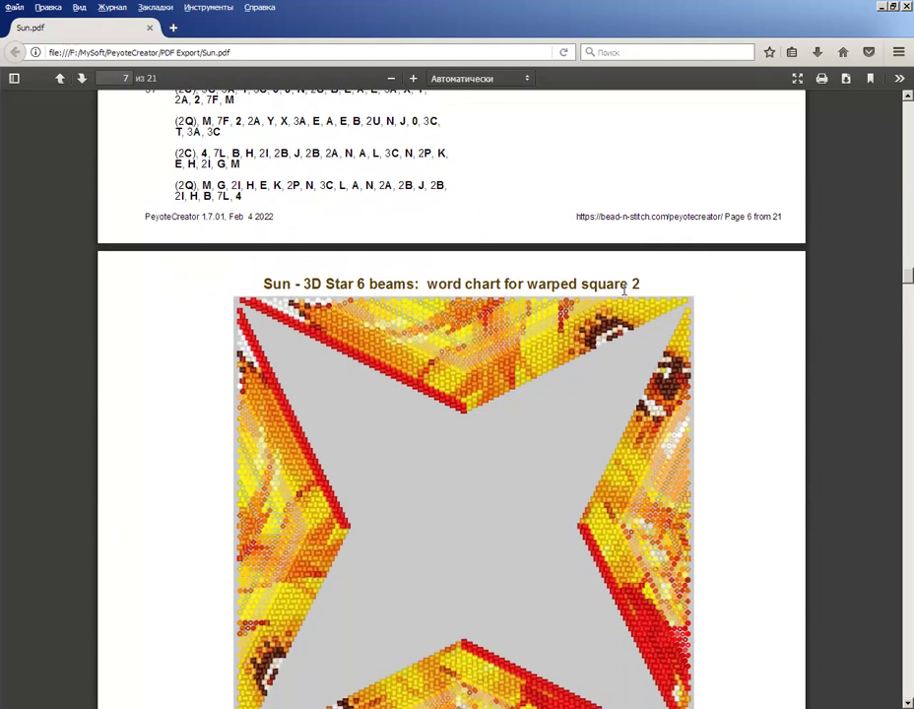
{"action": "scroll", "coordinate": [712, 379], "scroll_direction": "down", "scroll_amount": 6}
{"action": "scroll", "coordinate": [624, 355], "scroll_direction": "down", "scroll_amount": 10}
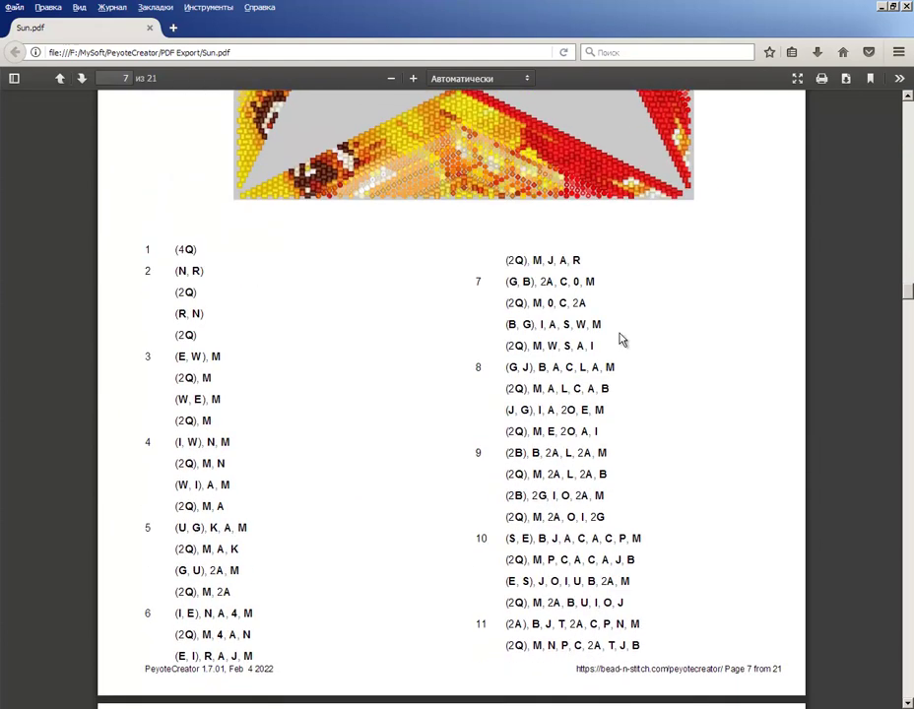
{"action": "scroll", "coordinate": [628, 337], "scroll_direction": "down", "scroll_amount": 10}
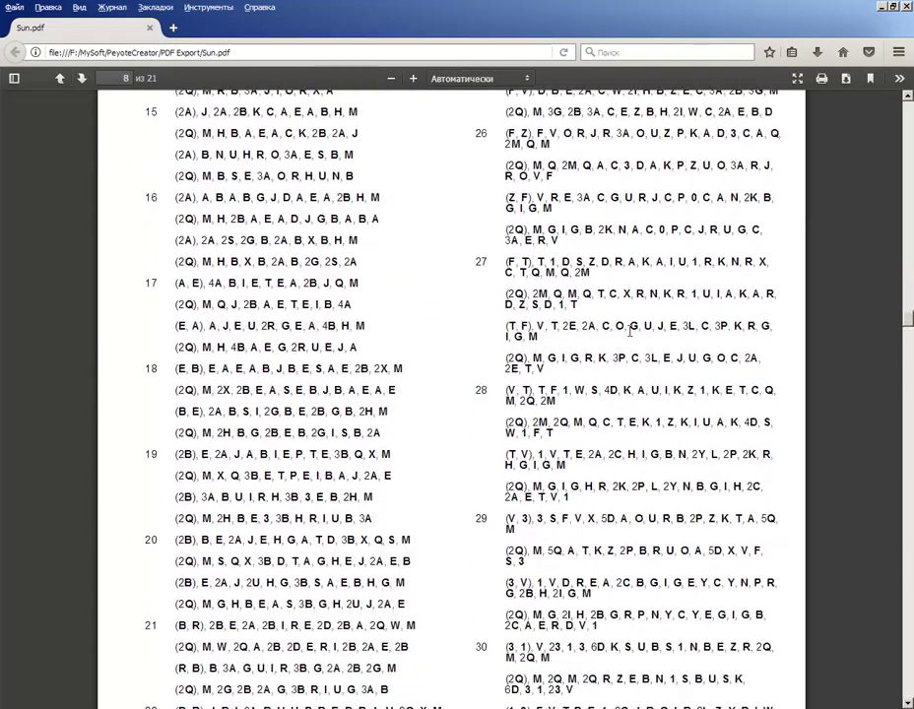
{"action": "scroll", "coordinate": [657, 333], "scroll_direction": "down", "scroll_amount": 10}
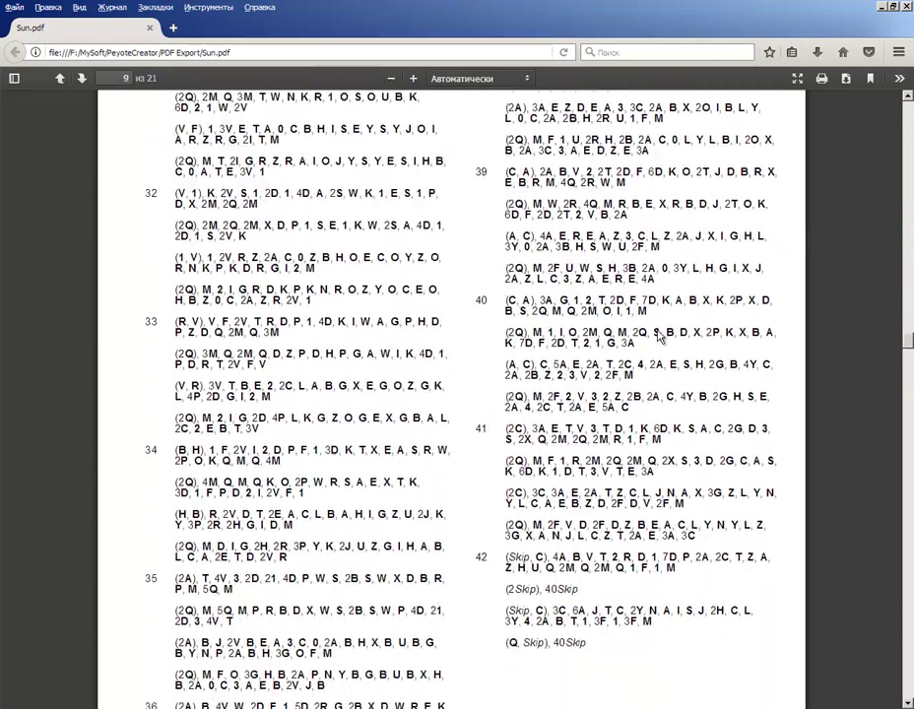
{"action": "scroll", "coordinate": [653, 354], "scroll_direction": "down", "scroll_amount": 10}
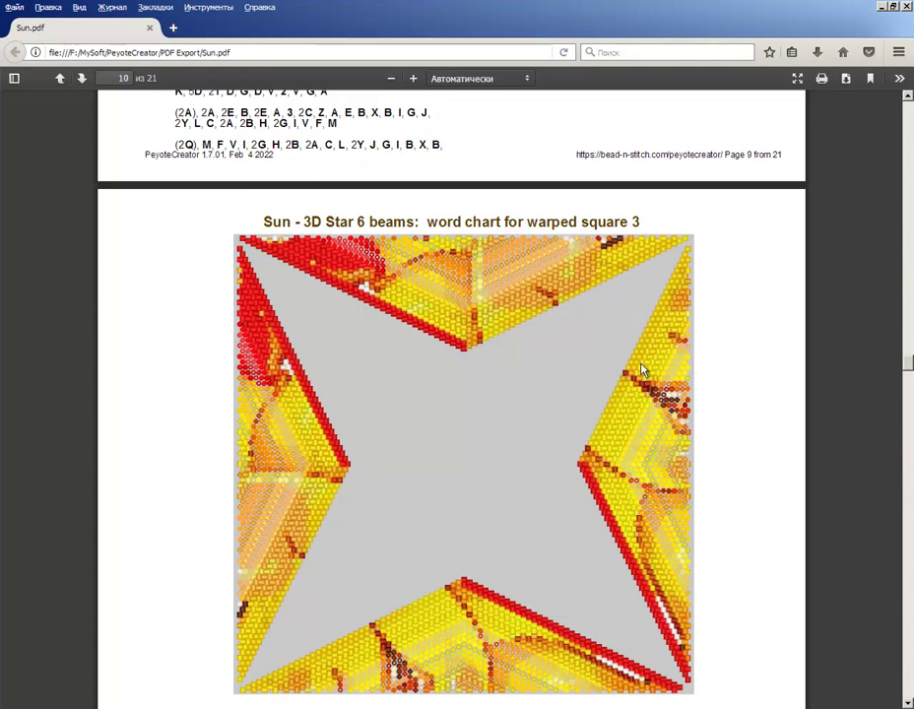
{"action": "scroll", "coordinate": [650, 361], "scroll_direction": "down", "scroll_amount": 2}
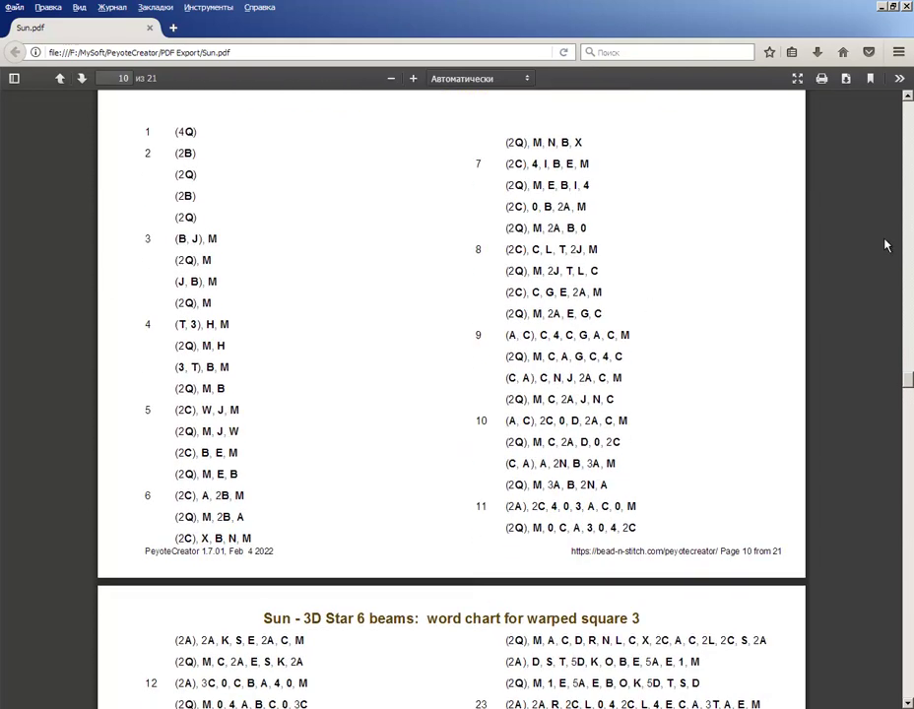